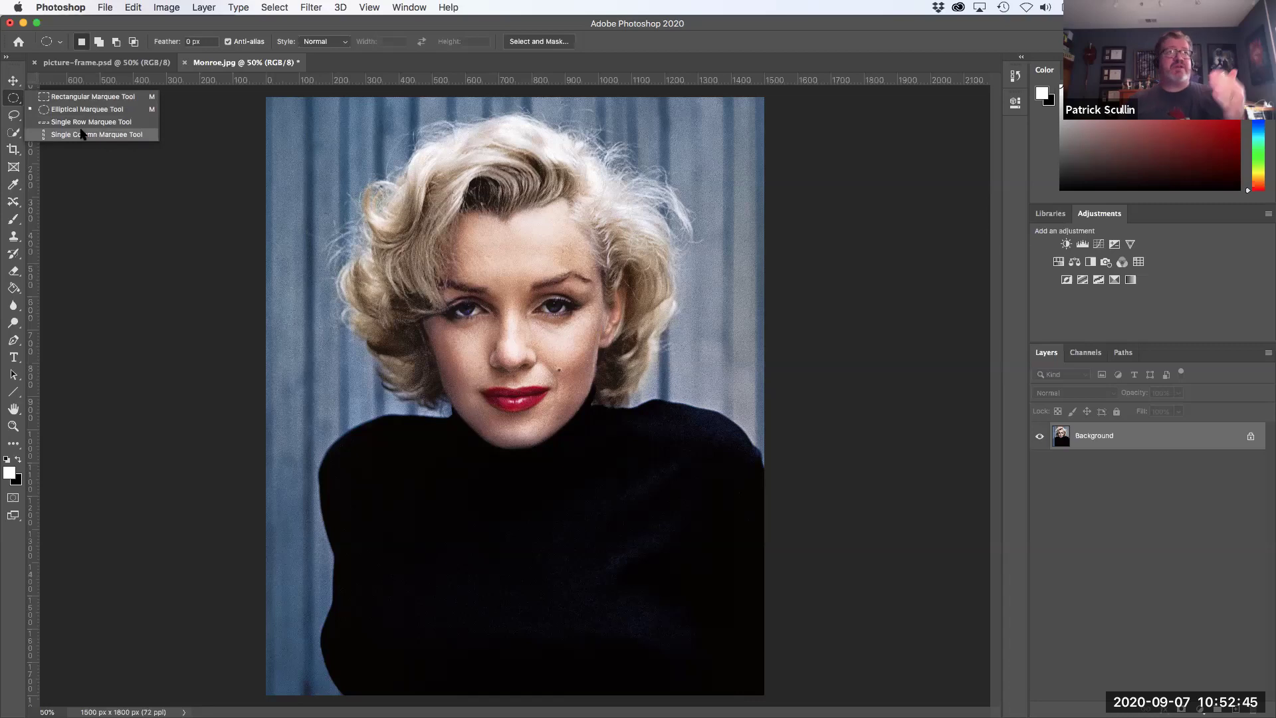
- Activate the Rectangular Marquee tool
click(13, 82)
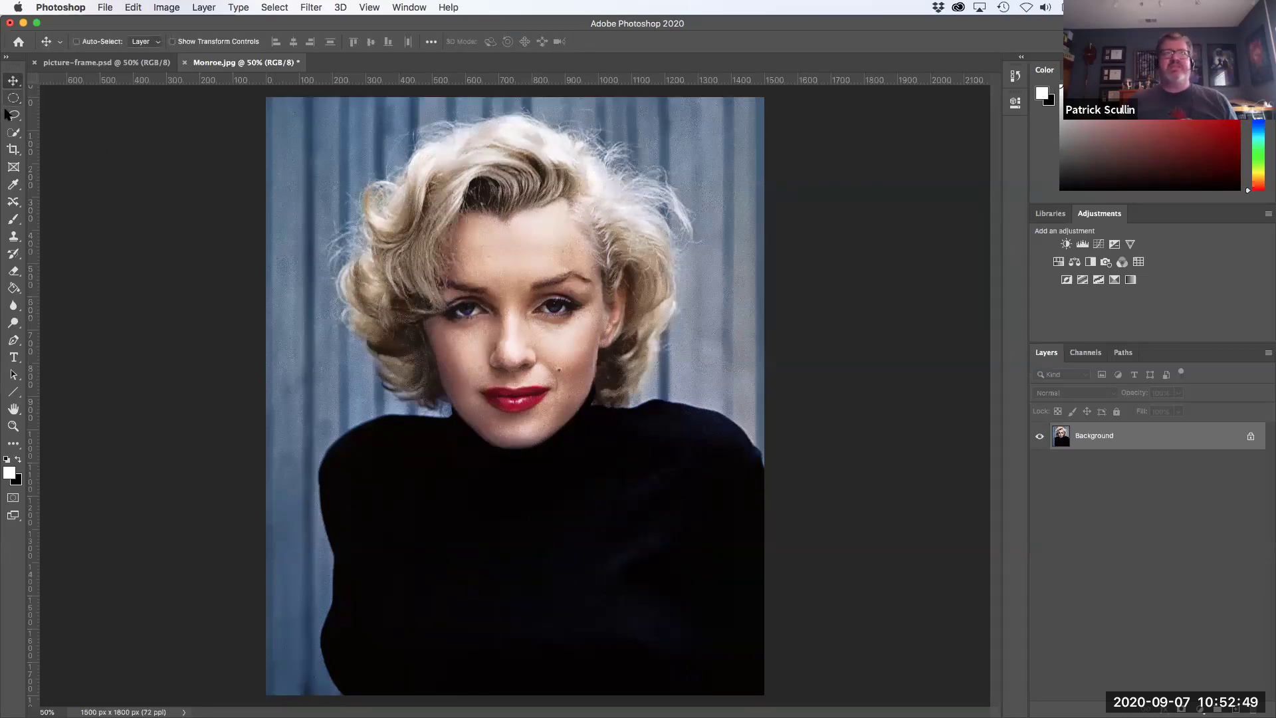
click(14, 99)
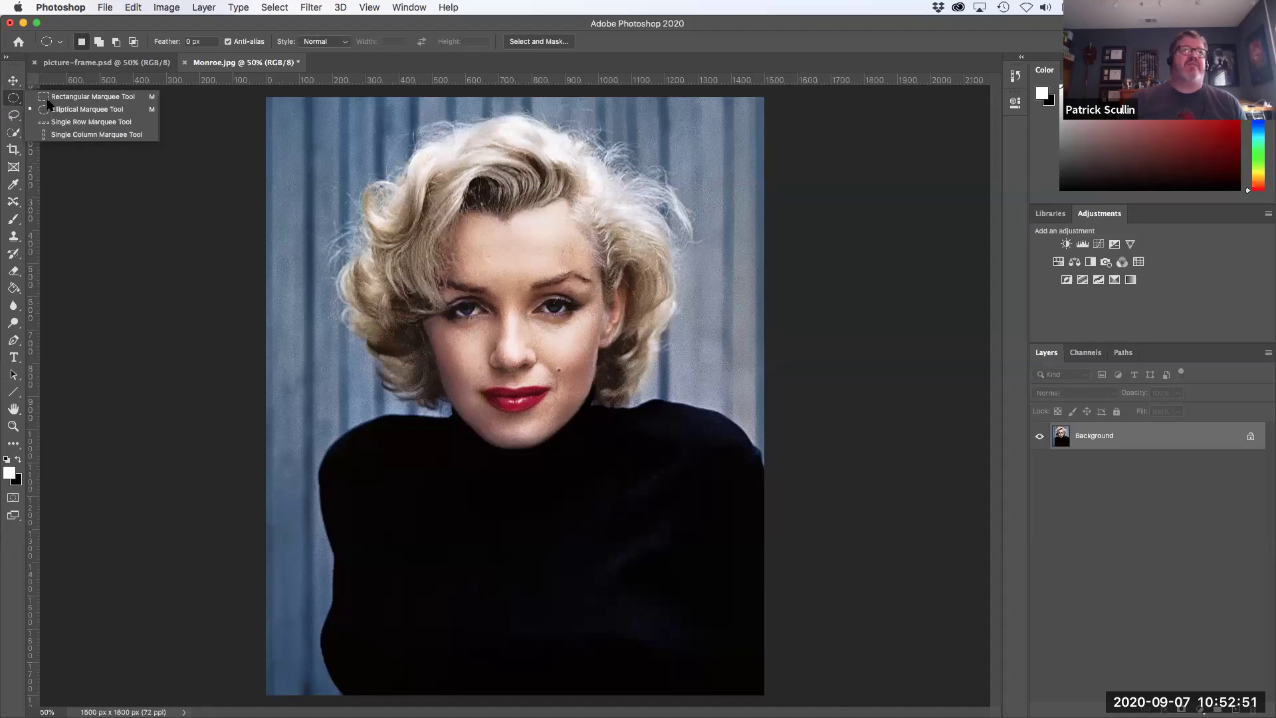
click(79, 97)
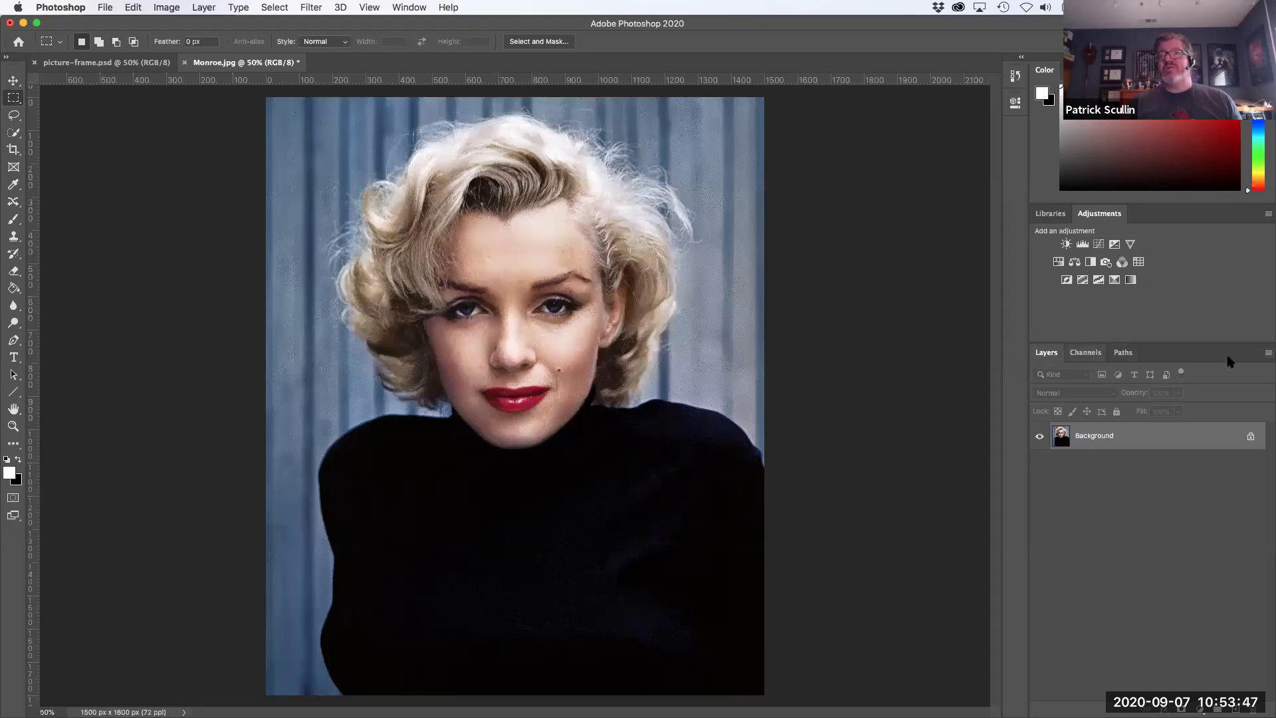
- Duplicate the Background layer of Monroe.jpg as Background copy
click(1269, 354)
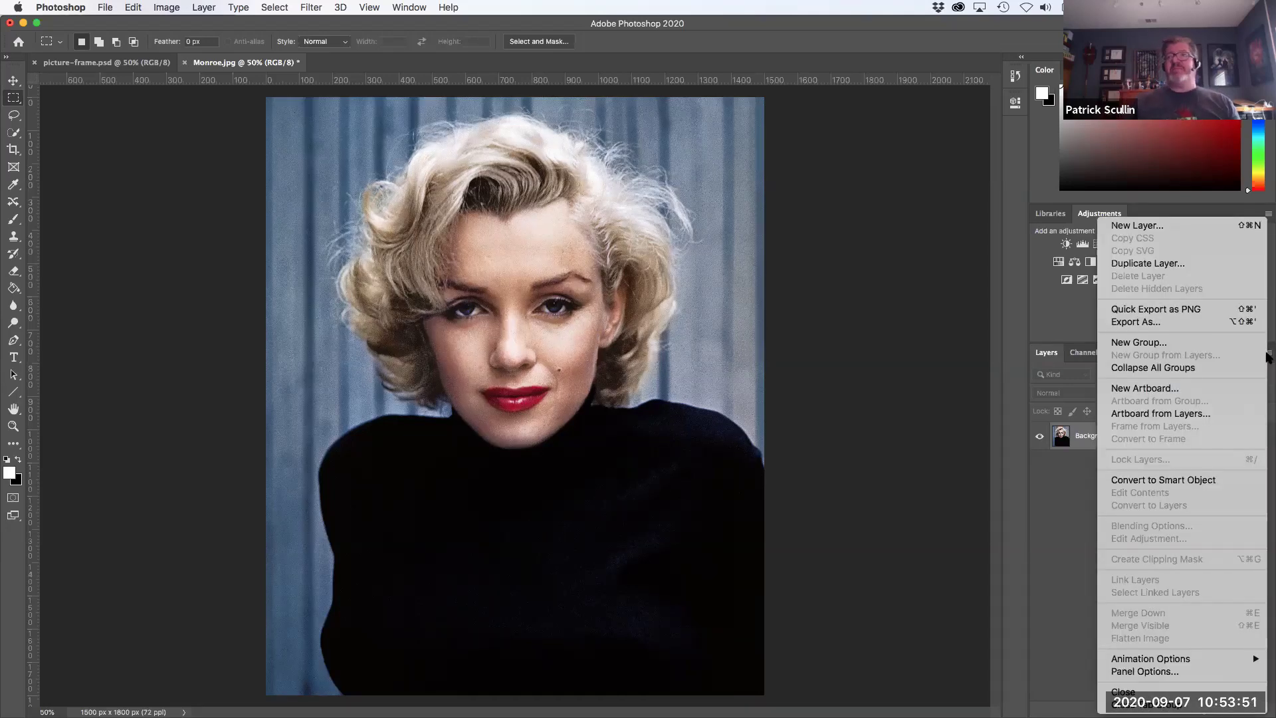
click(1202, 264)
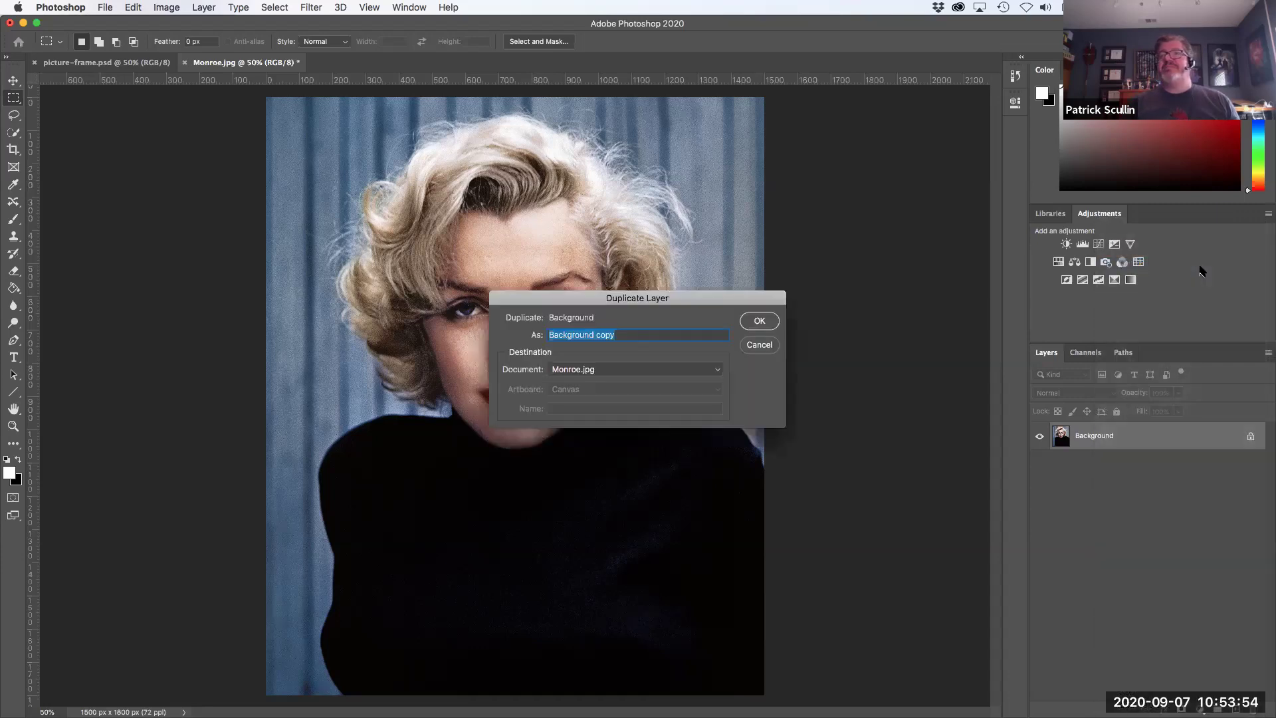
click(755, 322)
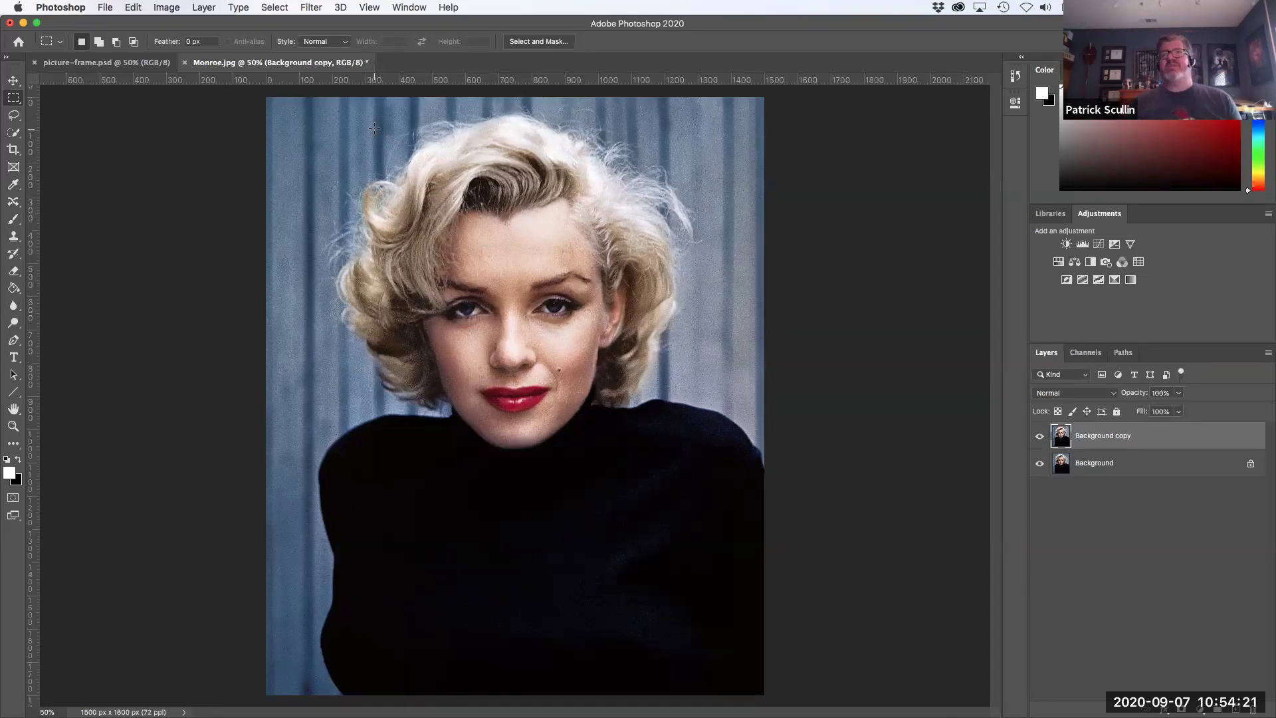
- Make a rectangular selection around the face, cutting through the outer curls of the hair
drag(367, 133, 668, 457)
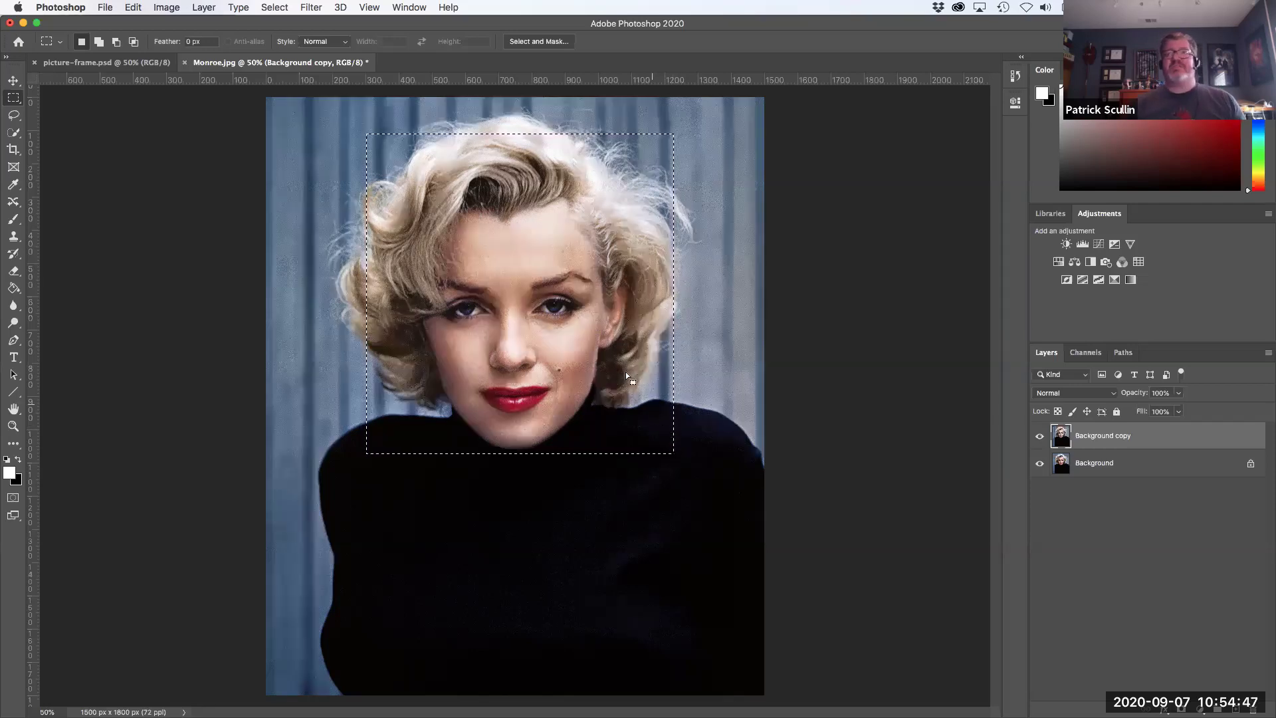
click(133, 7)
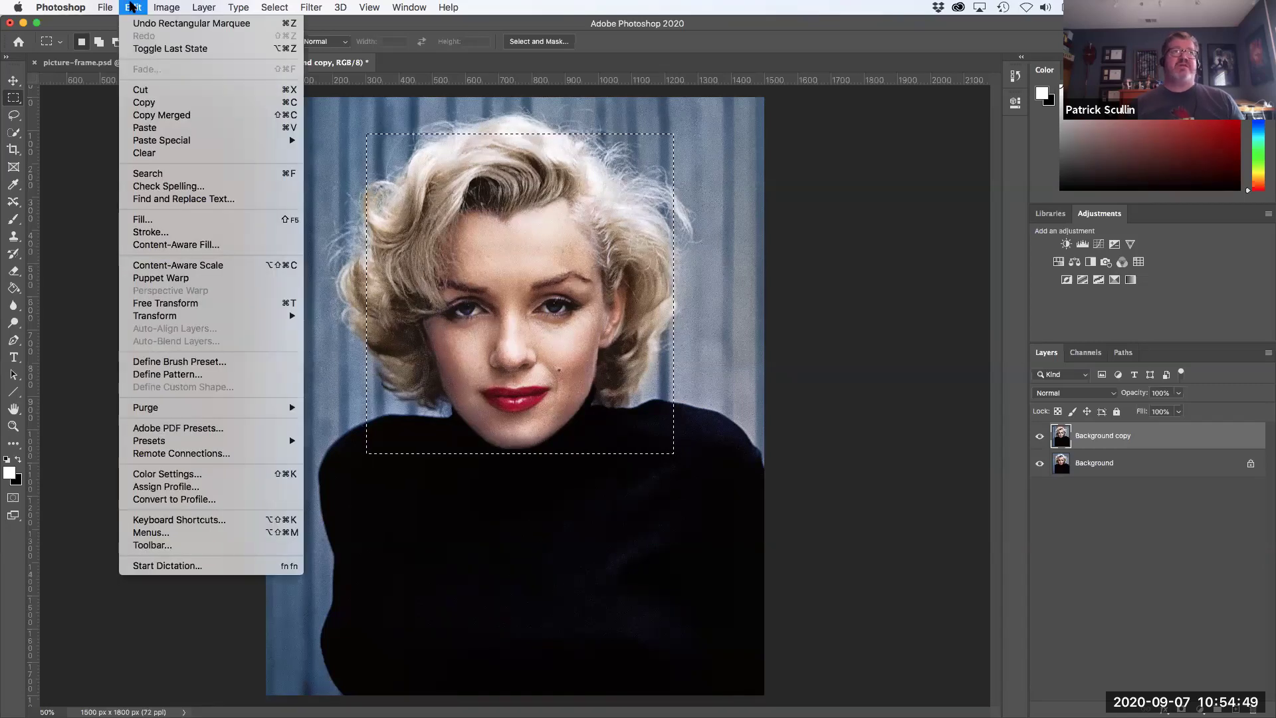
click(147, 93)
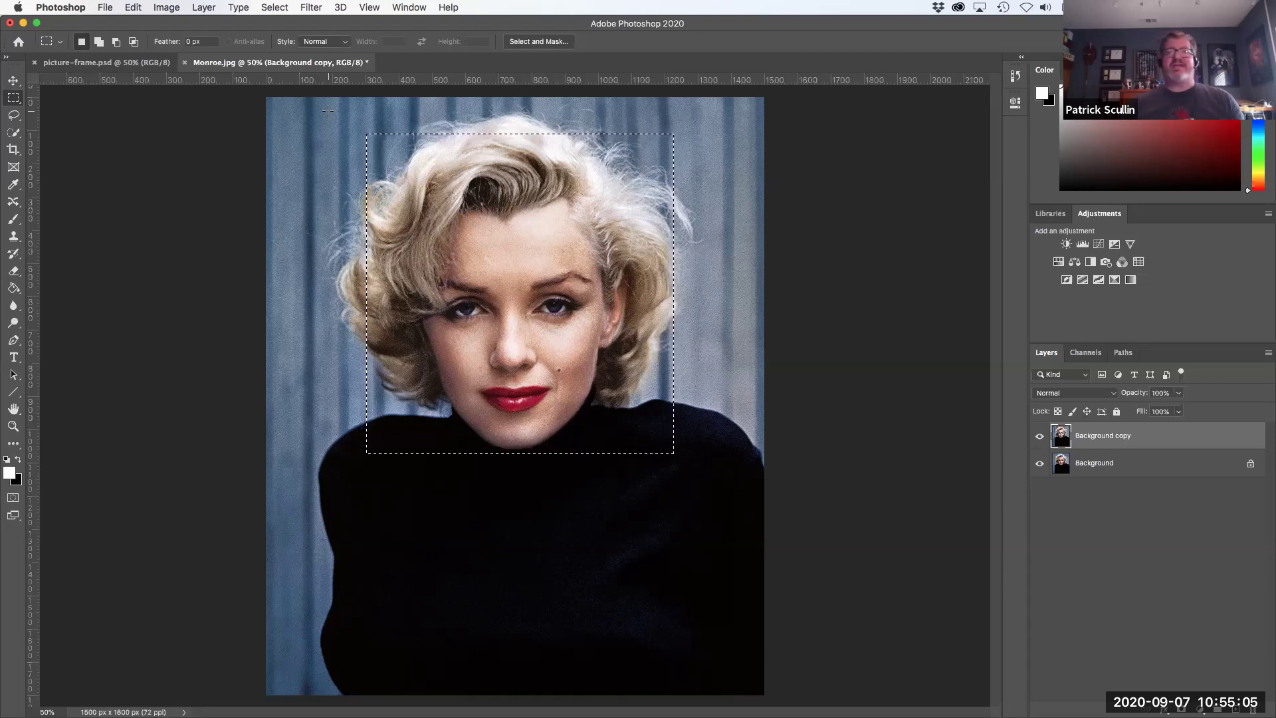
- Select the whole head and hair with a rectangular marquee and use Transform Selection to scale the selection to about 98%
drag(329, 111, 716, 462)
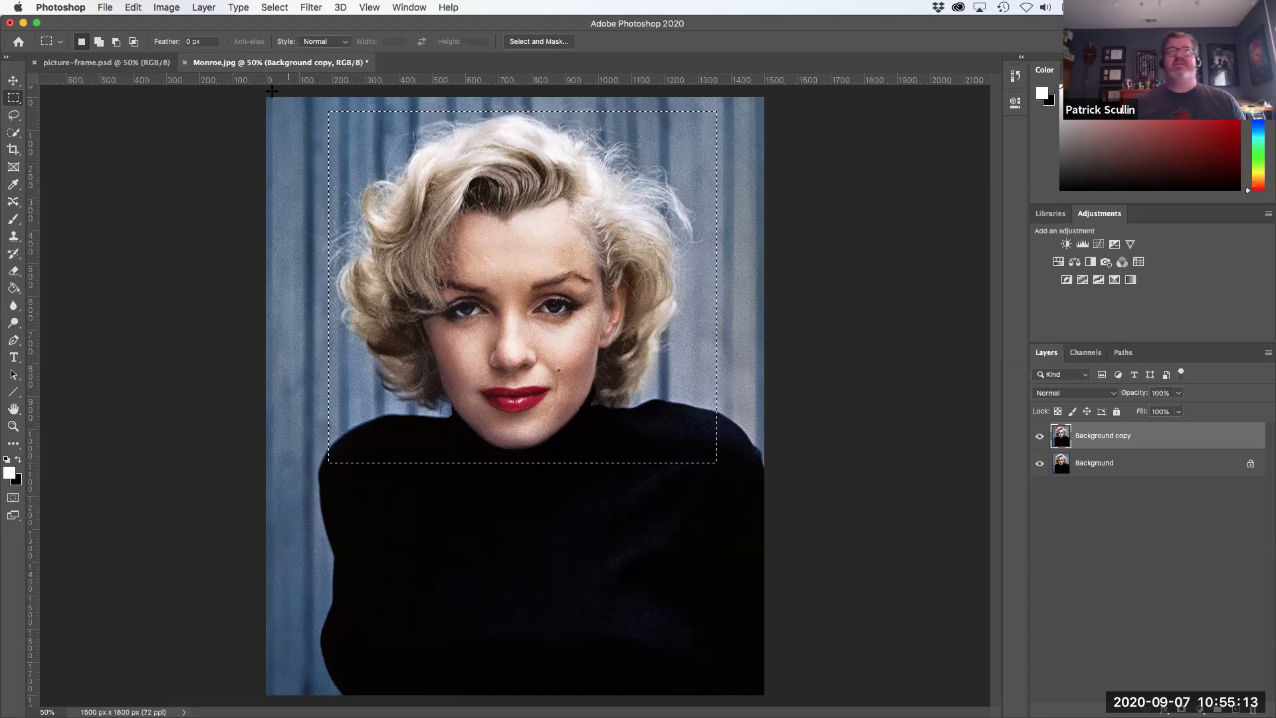
click(275, 7)
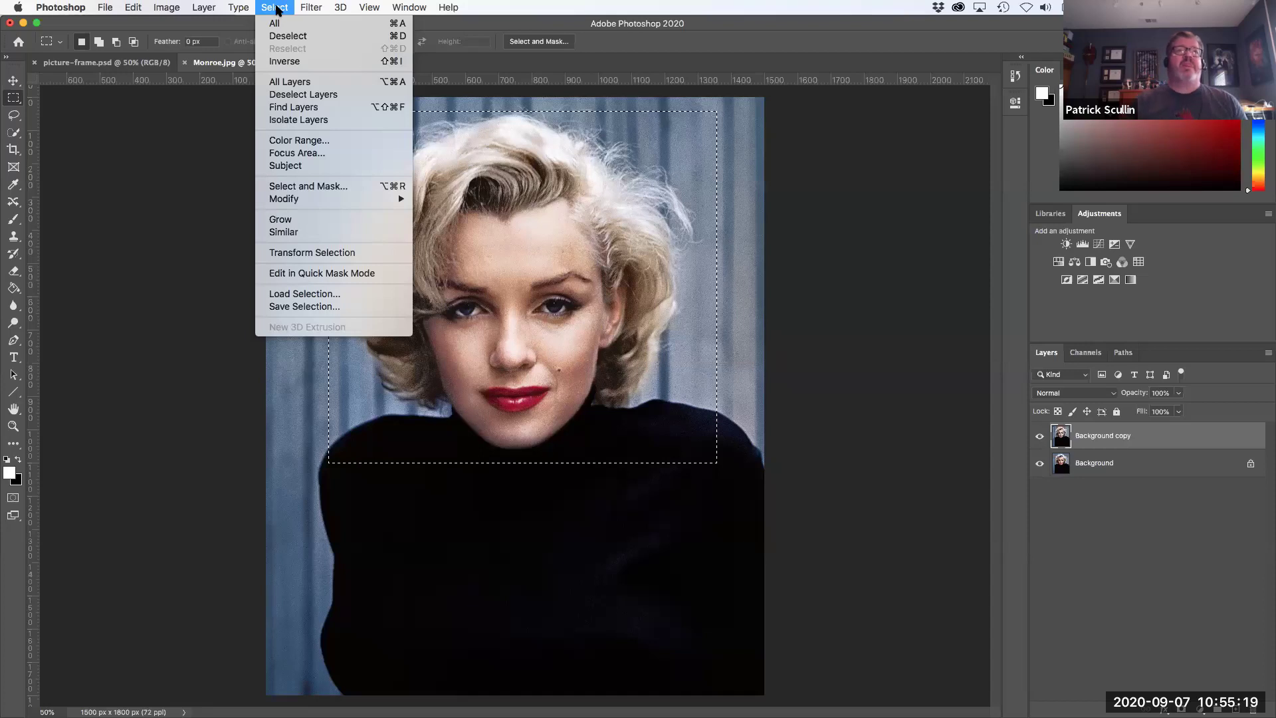
click(317, 253)
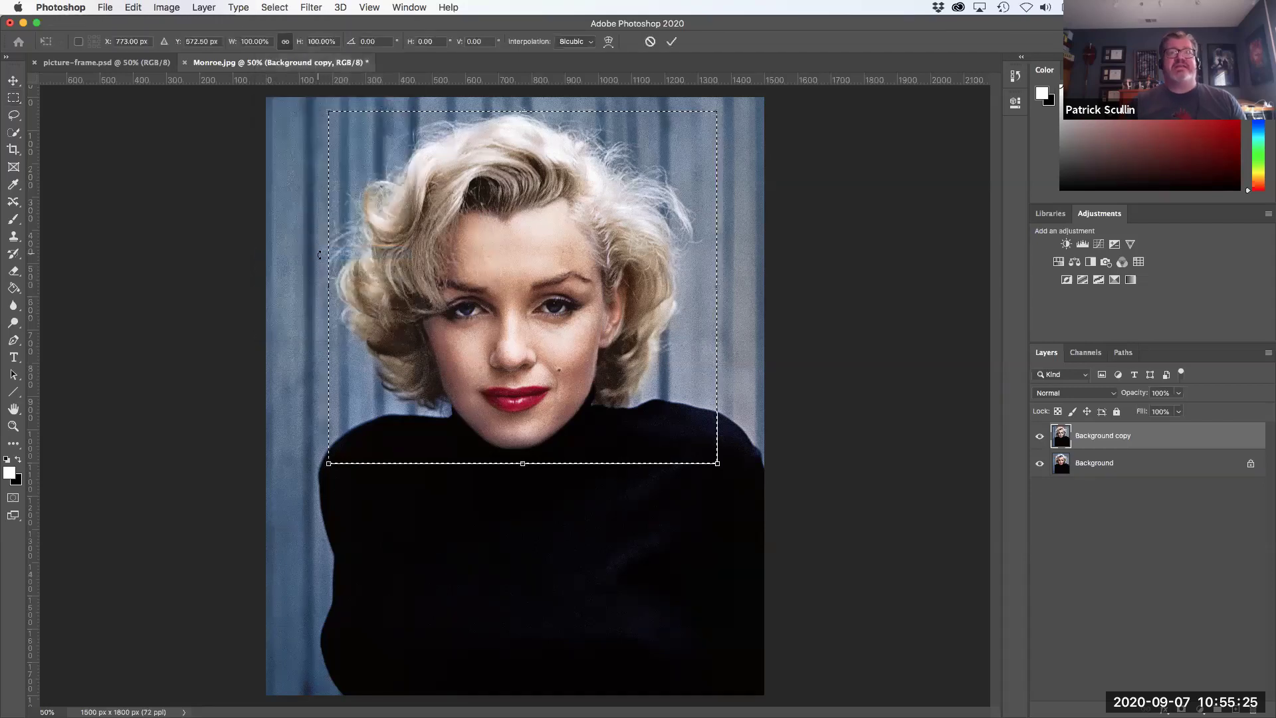
mouse_move(721, 466)
mouse_down()
mouse_move(704, 460)
mouse_move(710, 475)
mouse_up()
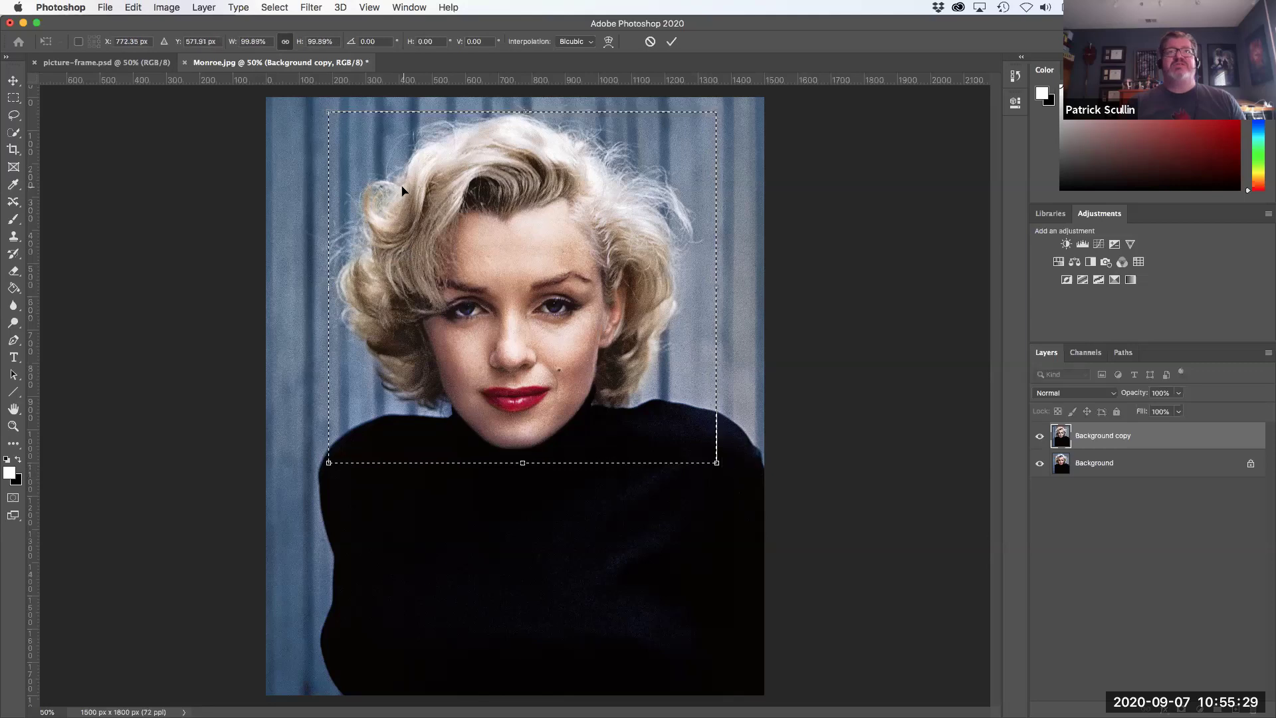
mouse_move(326, 110)
mouse_down()
mouse_move(353, 136)
mouse_move(319, 130)
mouse_move(335, 118)
mouse_up()
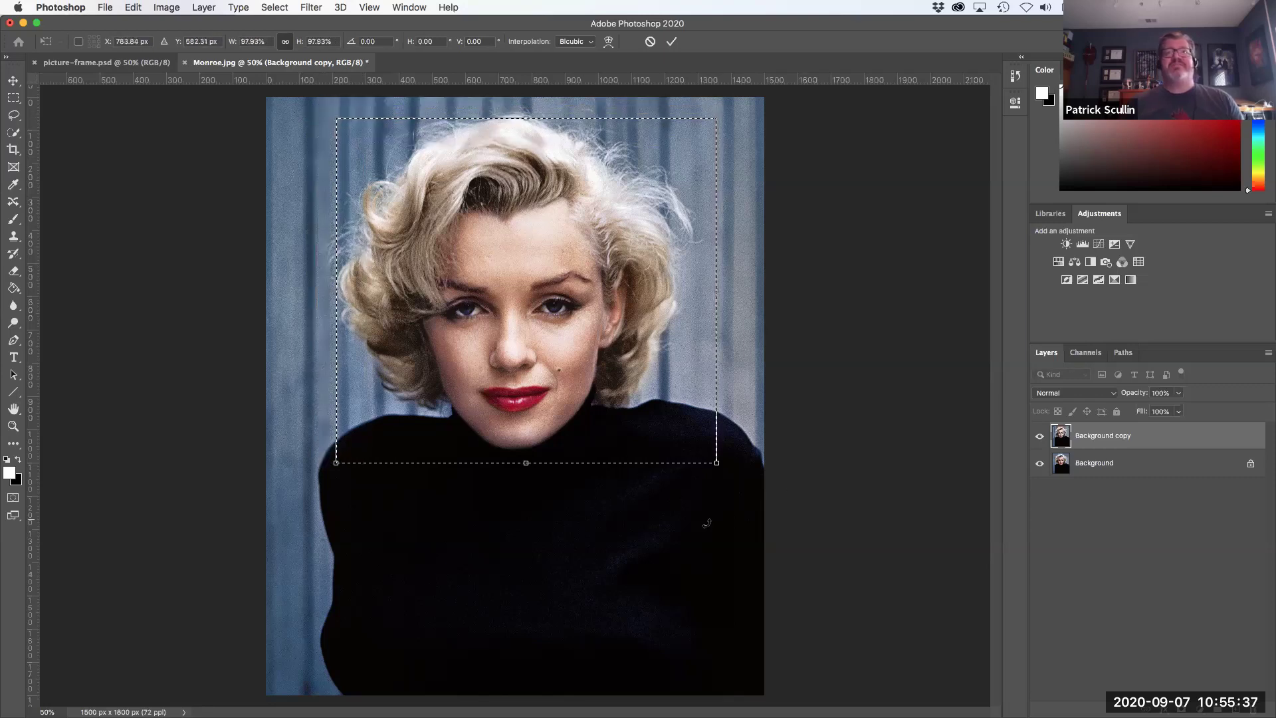
drag(706, 458, 702, 453)
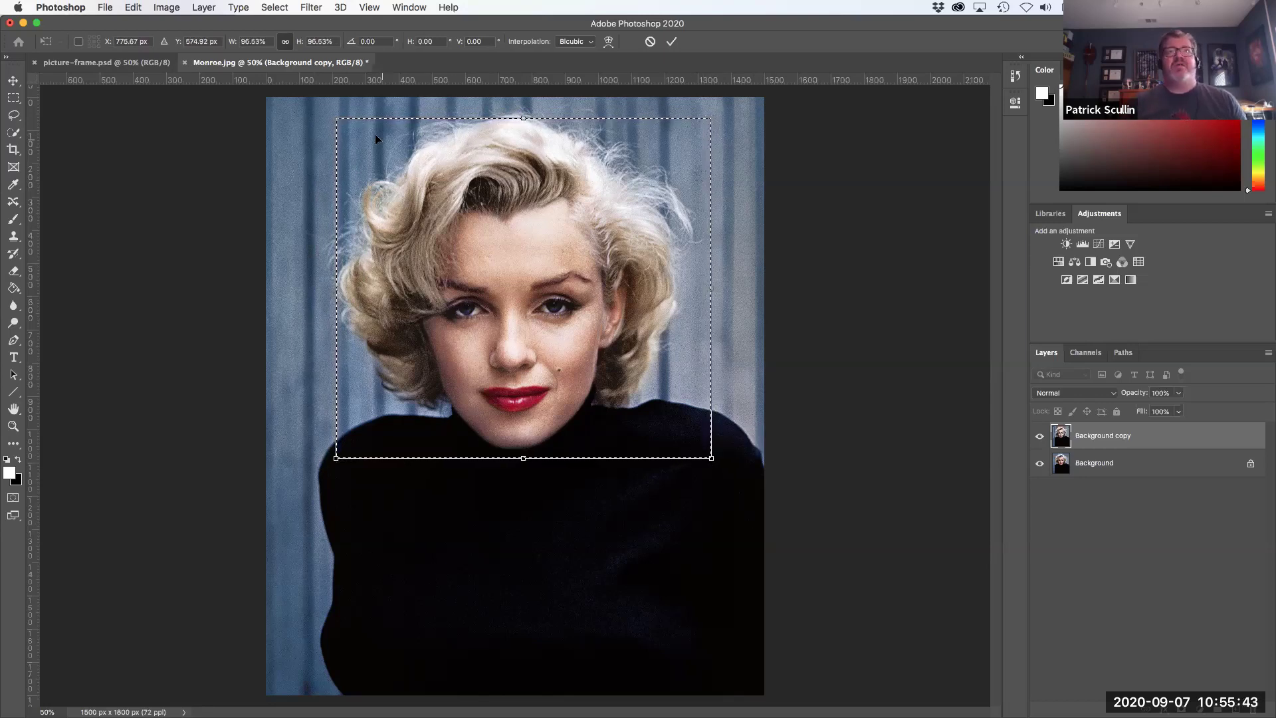
drag(336, 119, 325, 106)
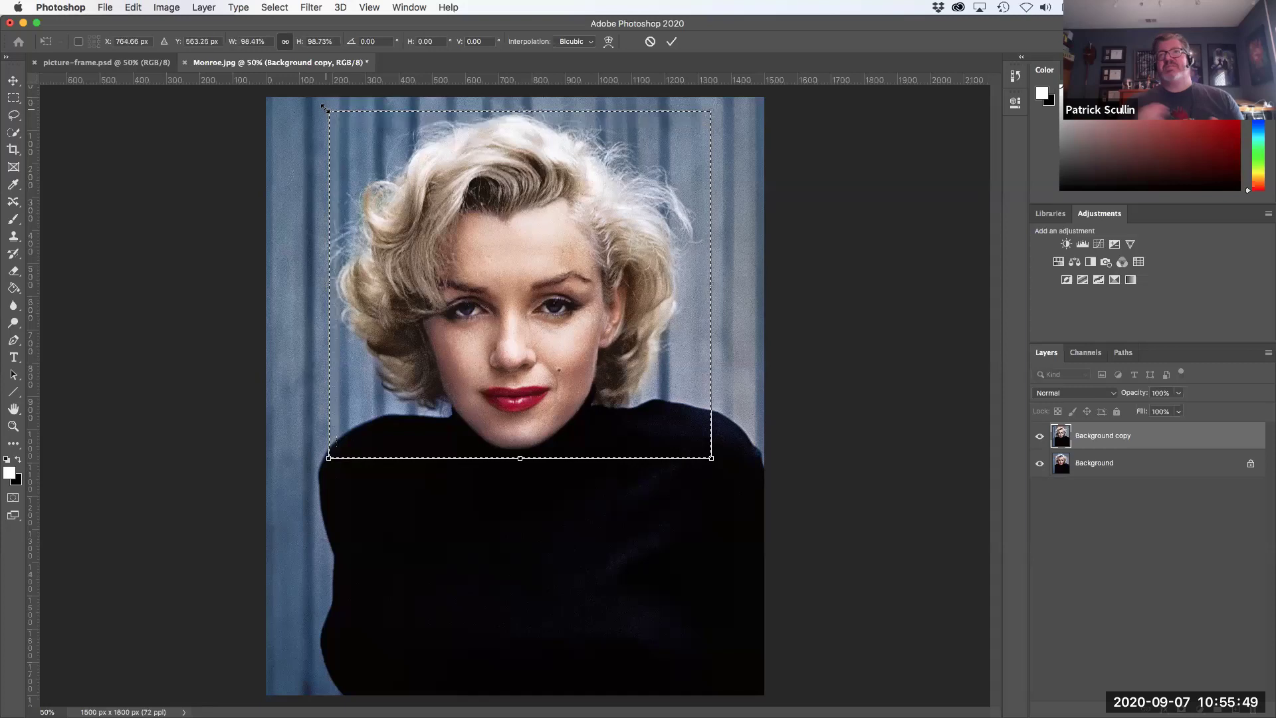
- Unlink the selection's width and height, stretch it to about 103.5% wide and 100.3% high, and commit the transformation
click(289, 44)
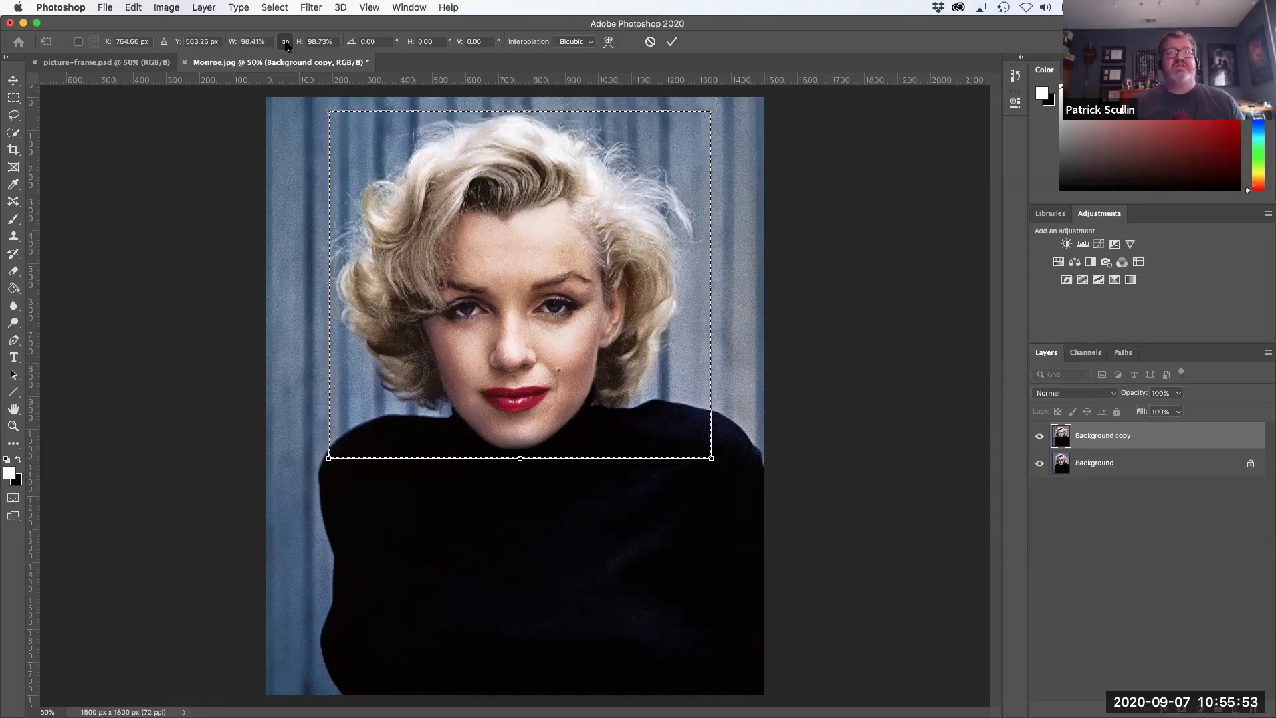
drag(329, 111, 312, 107)
drag(712, 458, 715, 459)
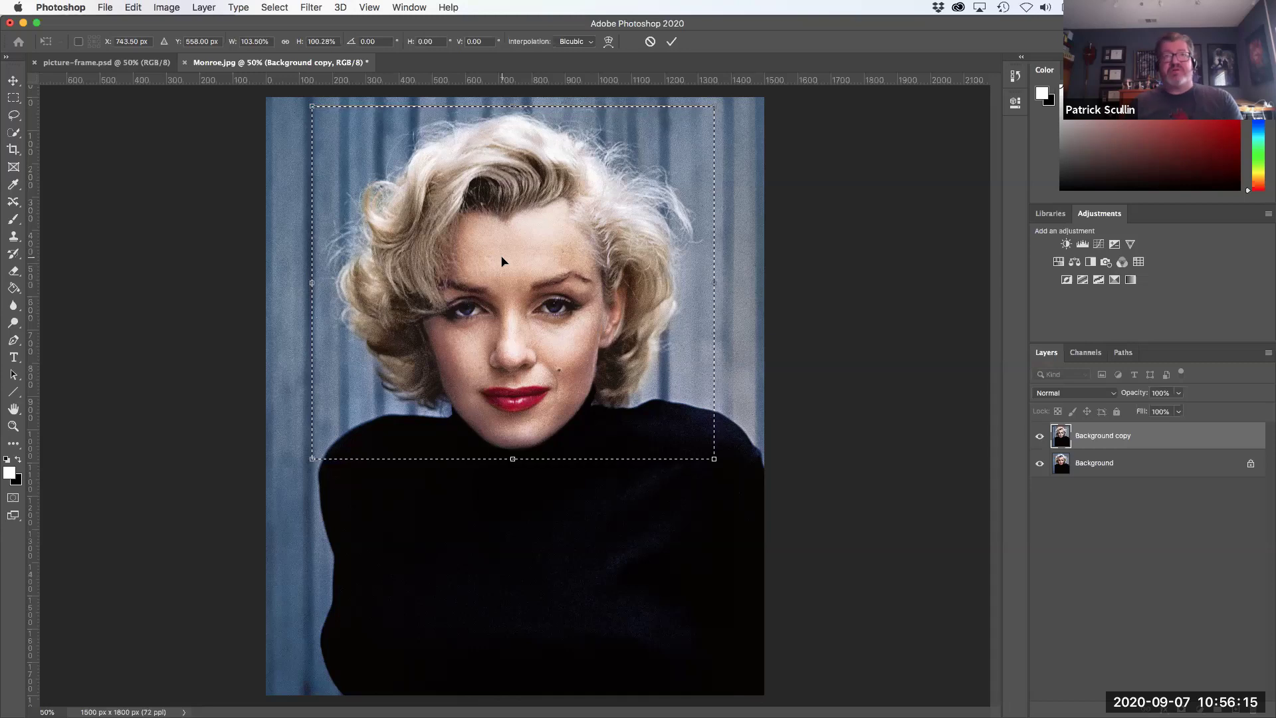
click(670, 42)
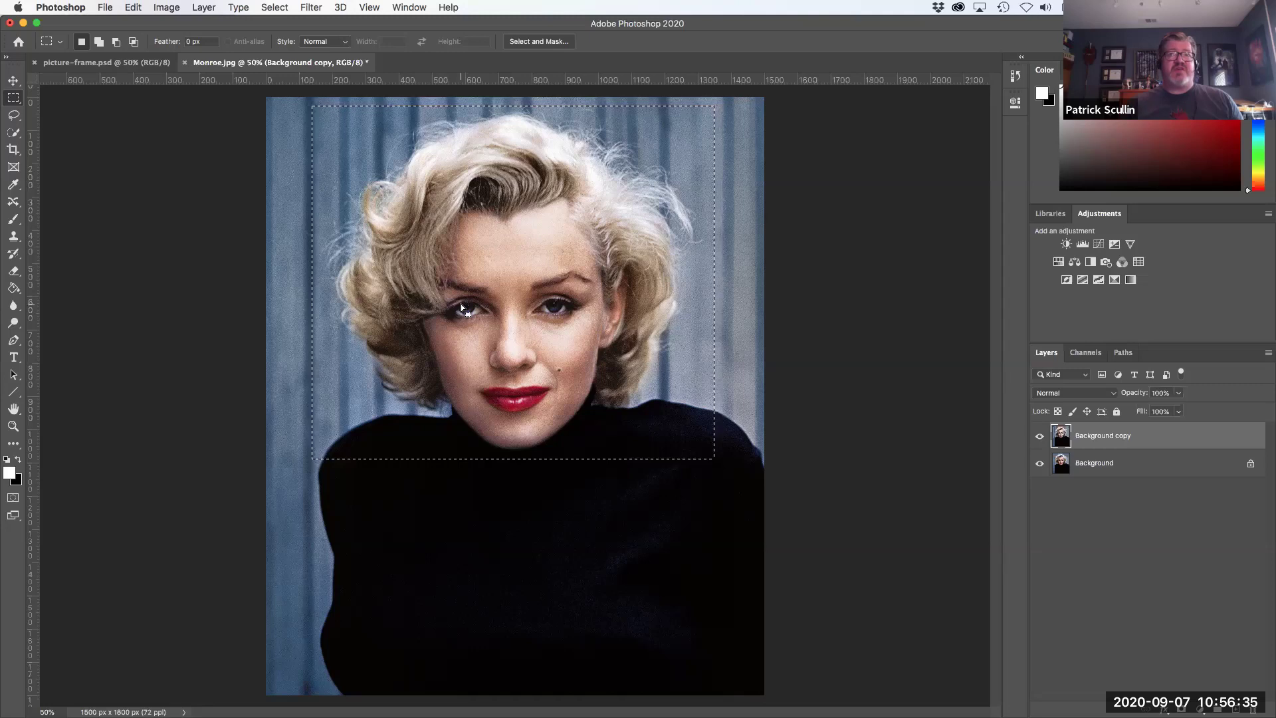
- Copy the selected head area and paste it into picture-frame.psd
click(133, 8)
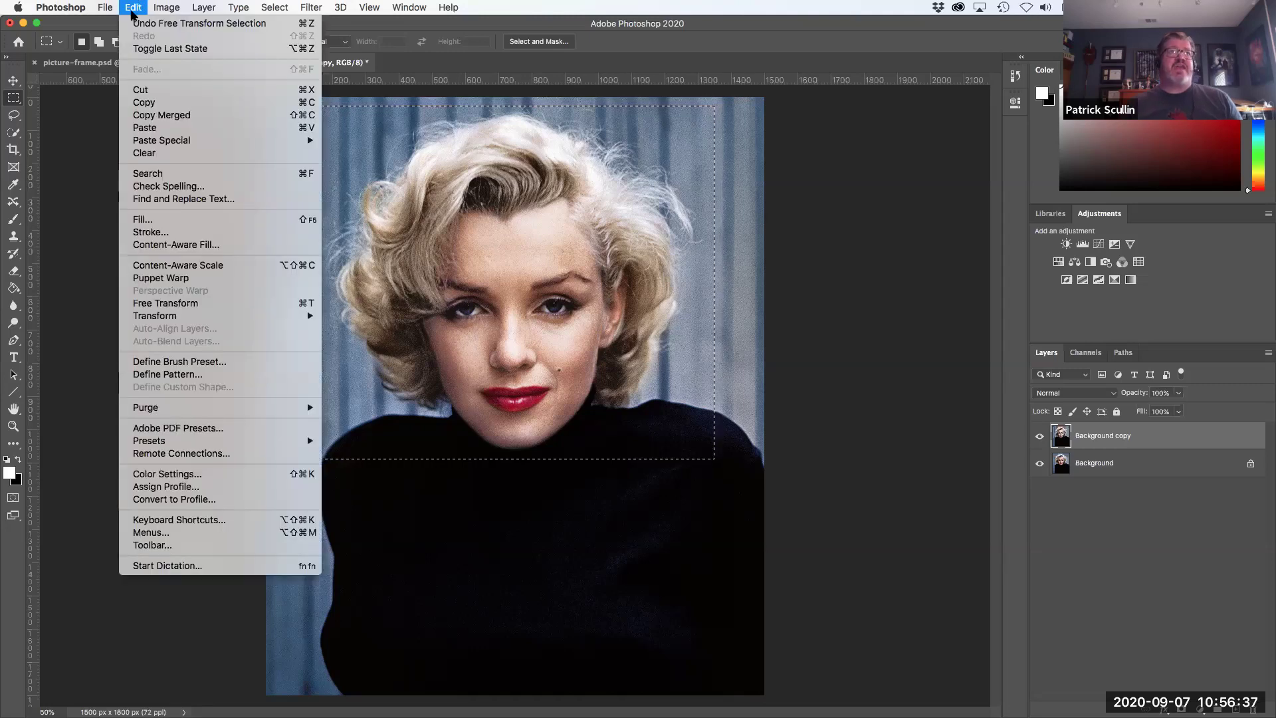
click(161, 102)
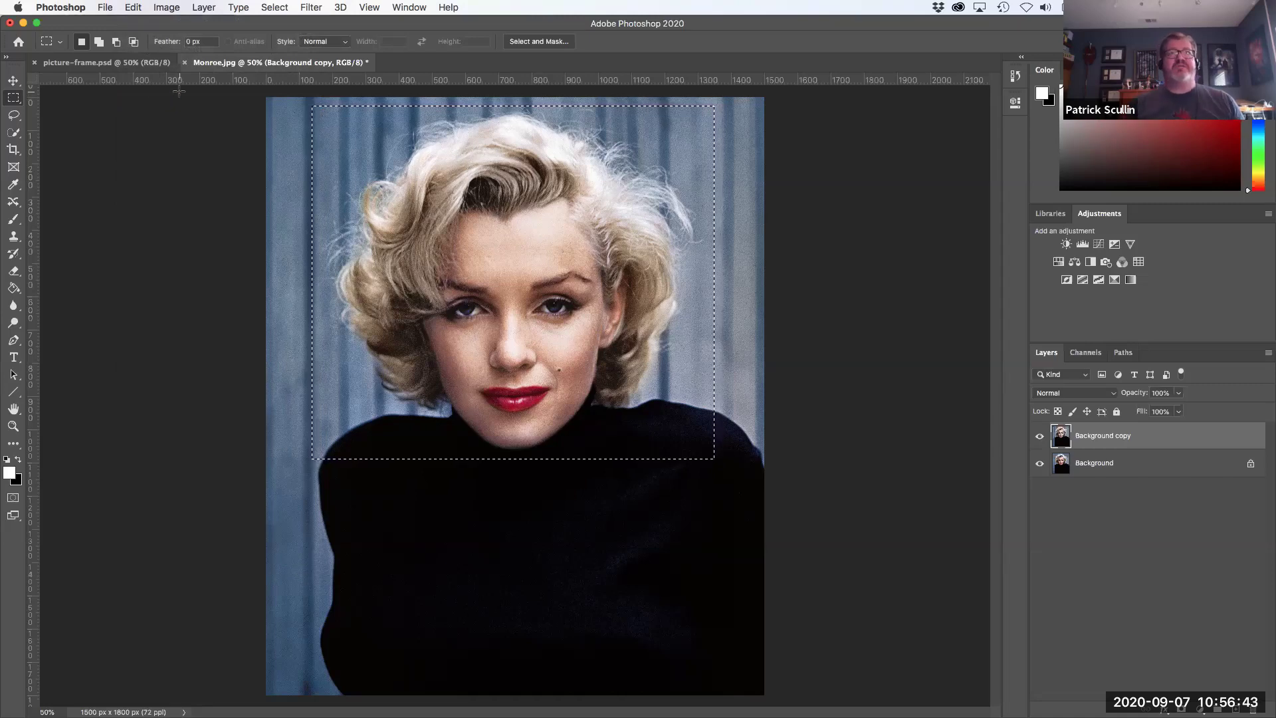
click(90, 63)
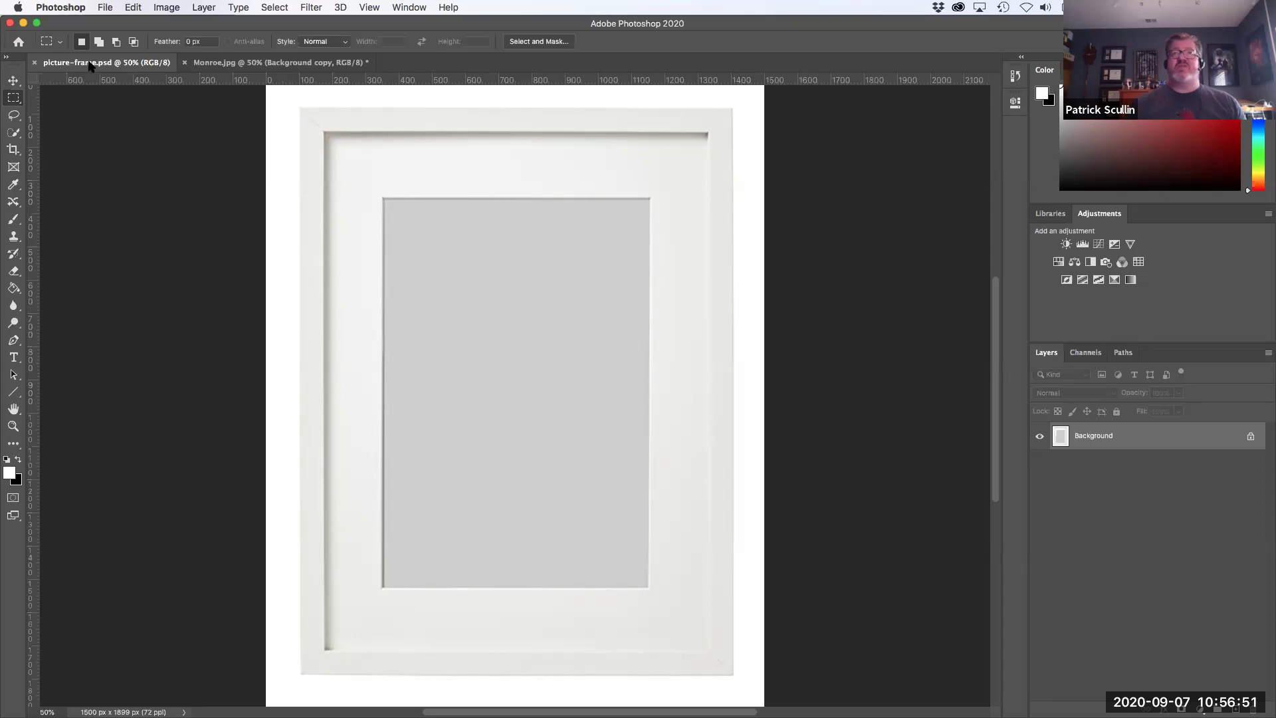
click(128, 8)
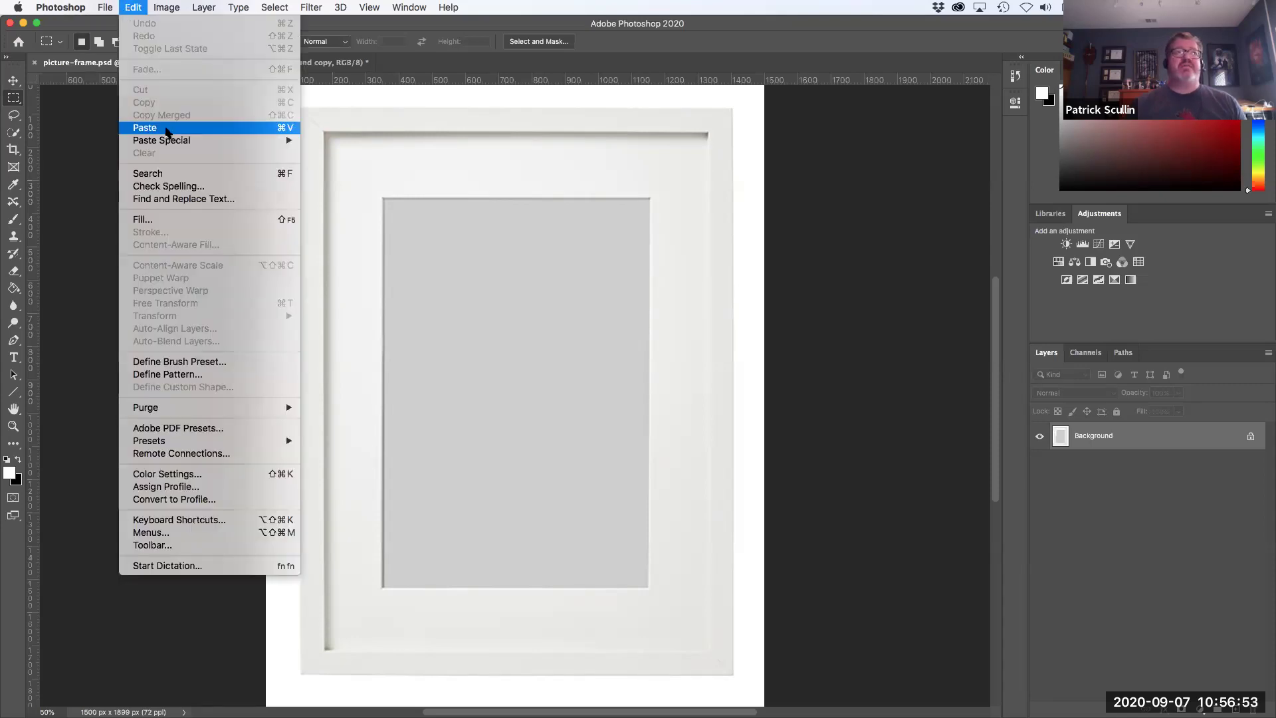
click(167, 129)
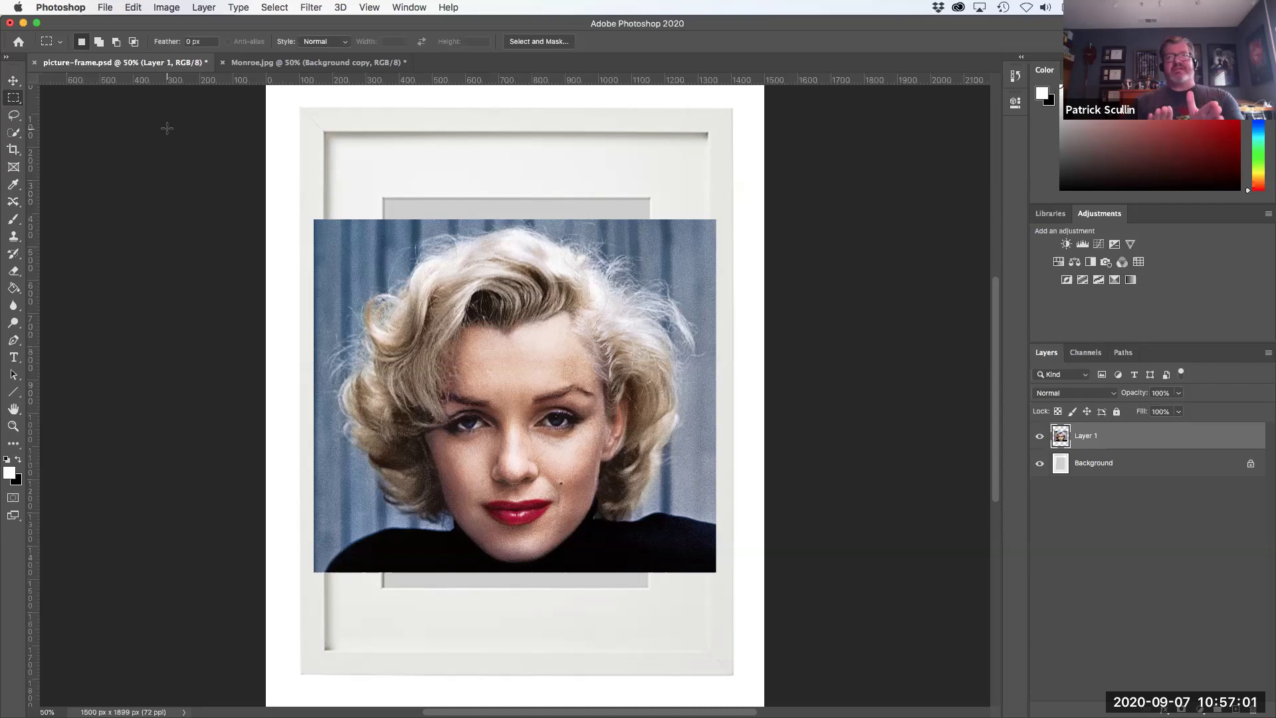
- Return to Monroe.jpg and deselect the rectangular selection
click(282, 62)
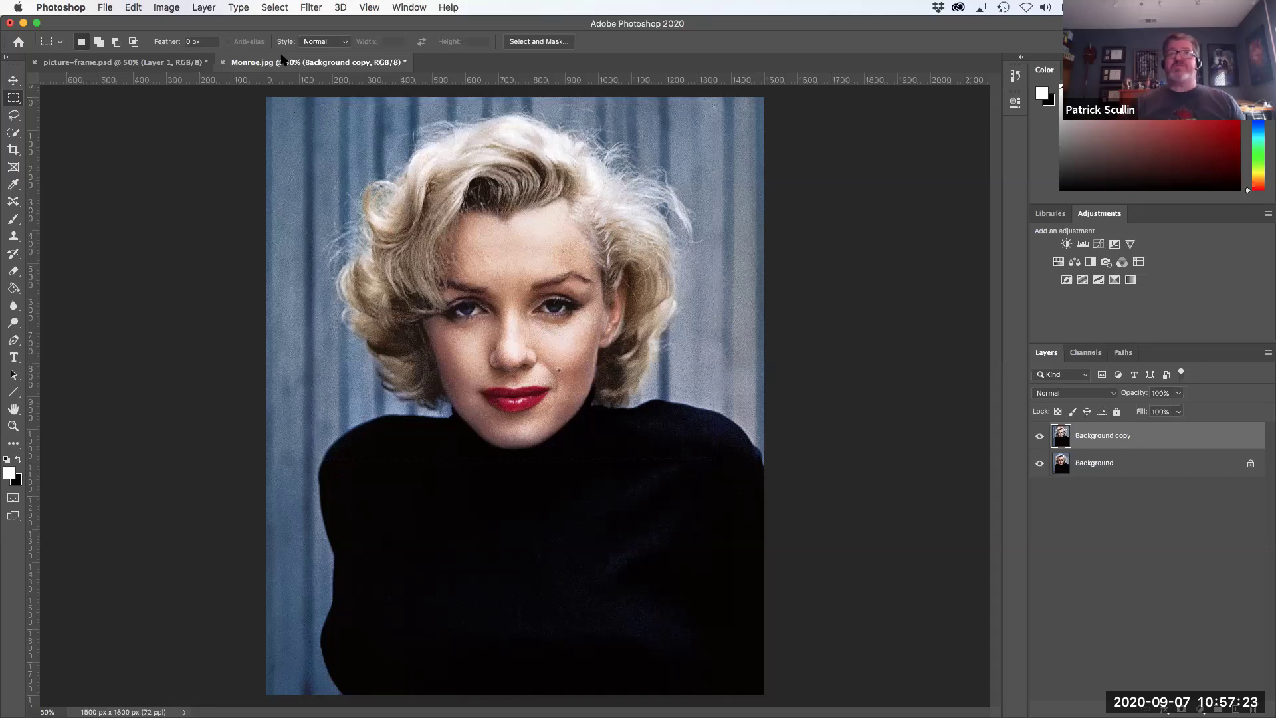
click(265, 8)
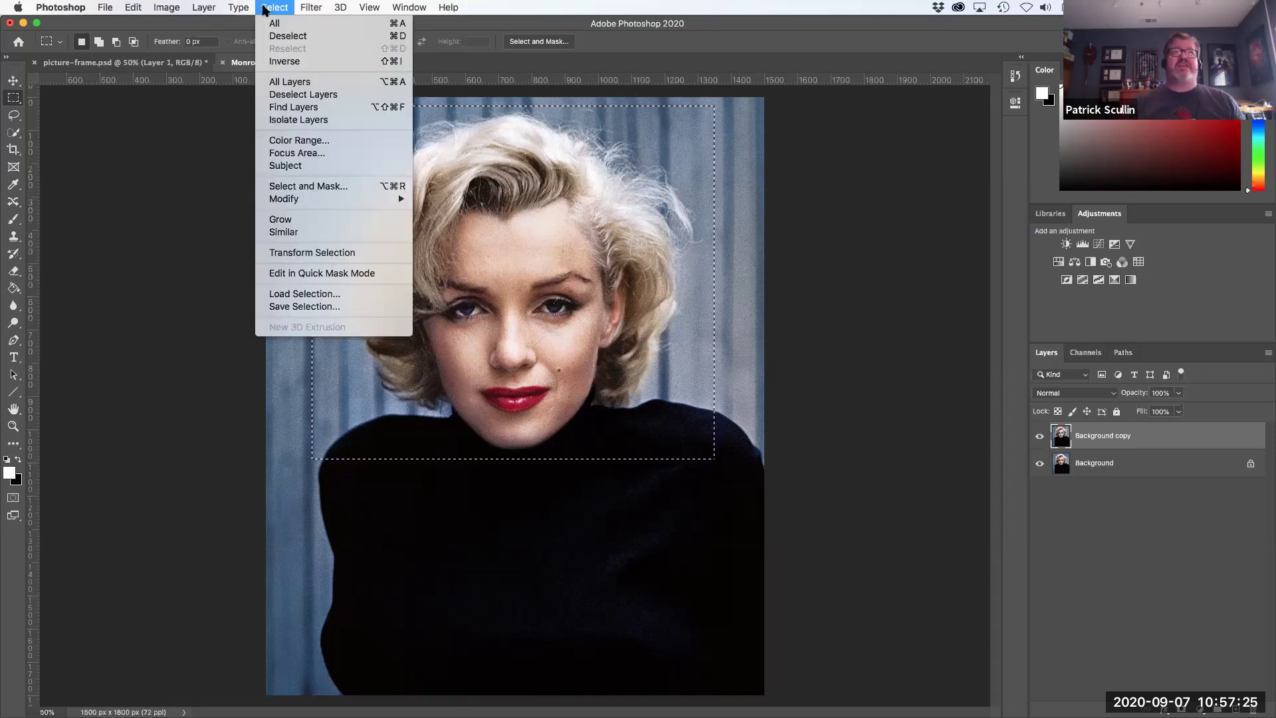
click(316, 37)
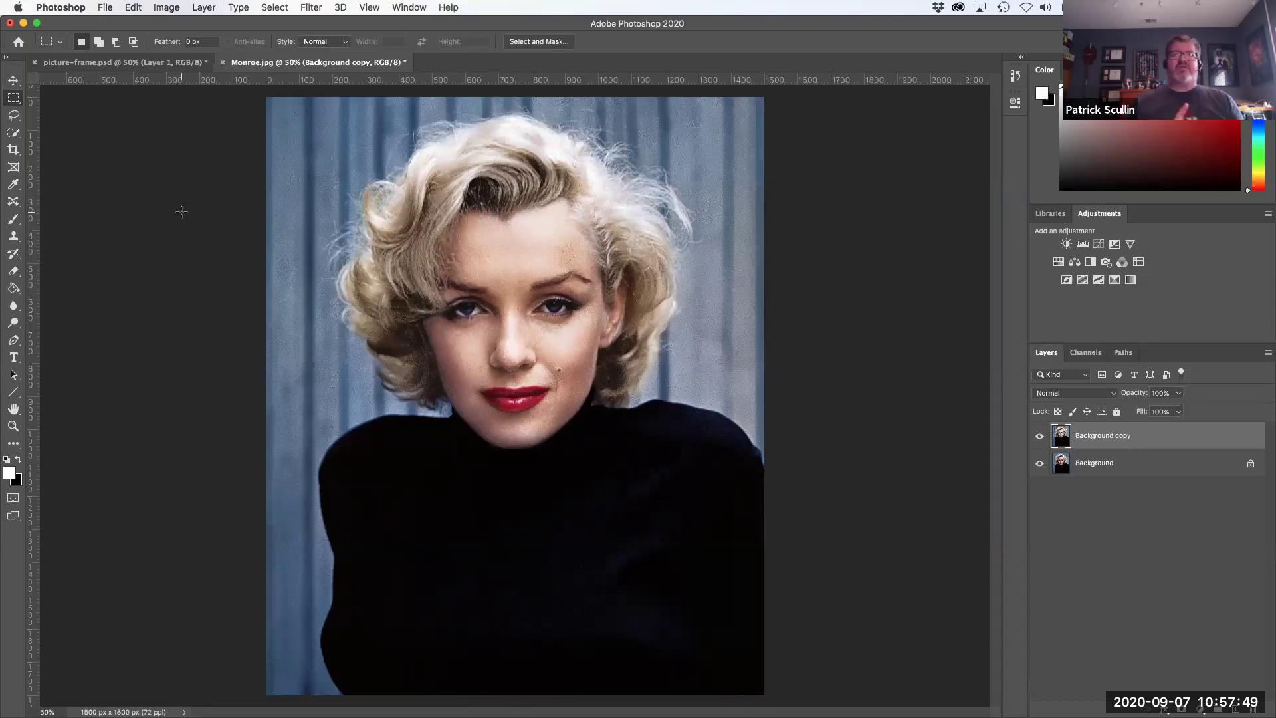
- Draw an elliptical marquee selection around the face and shift it slightly up and left to center it
right_click(13, 98)
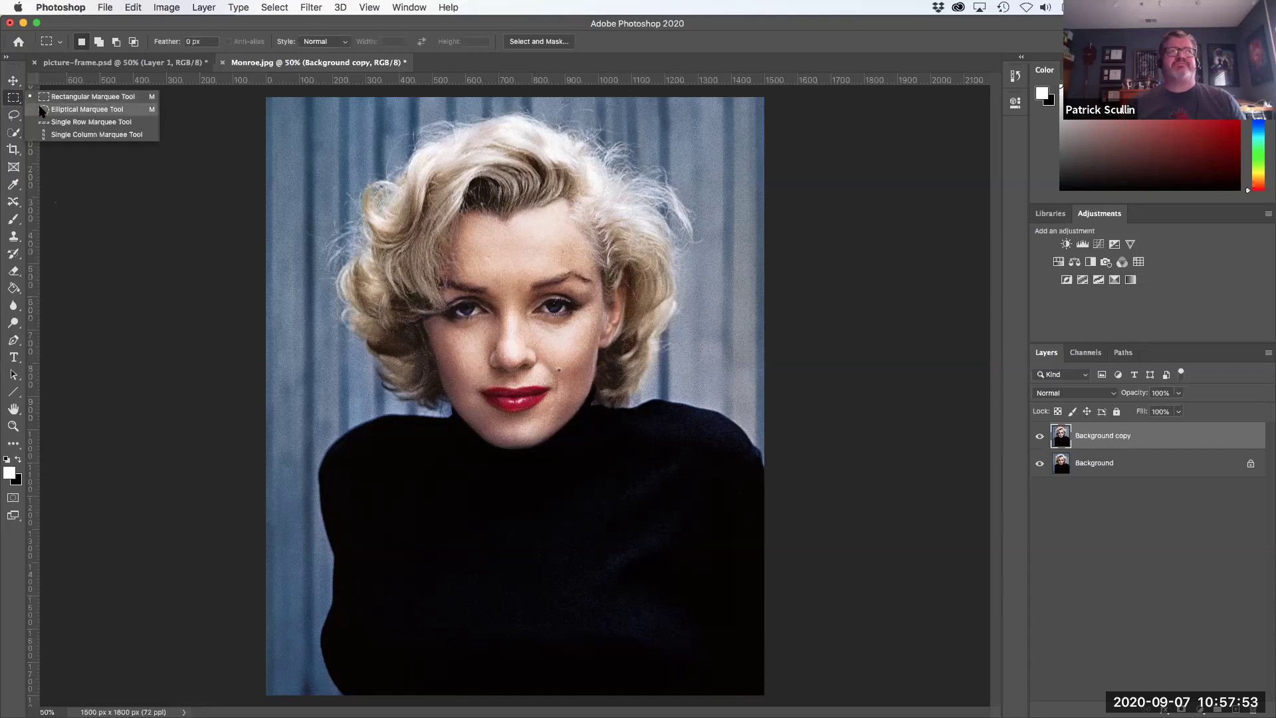
click(130, 110)
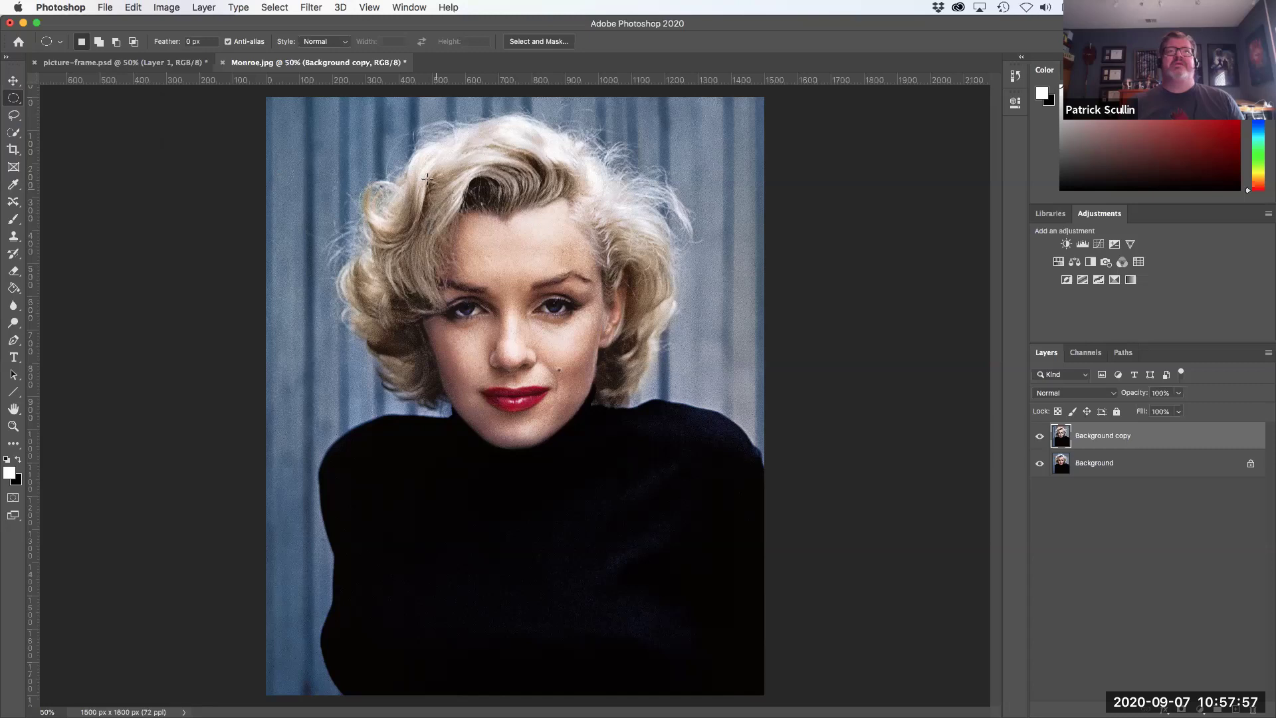
drag(398, 136, 655, 462)
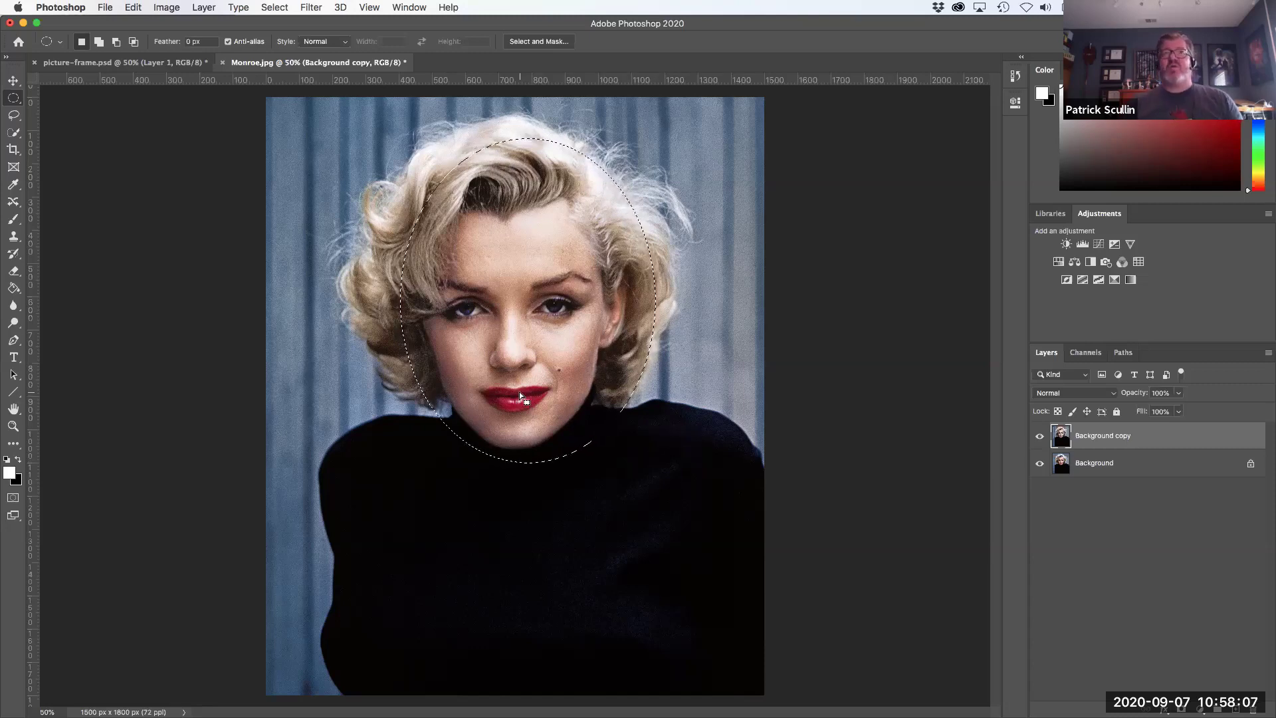
mouse_move(544, 302)
mouse_down()
mouse_move(530, 307)
mouse_move(531, 297)
mouse_up()
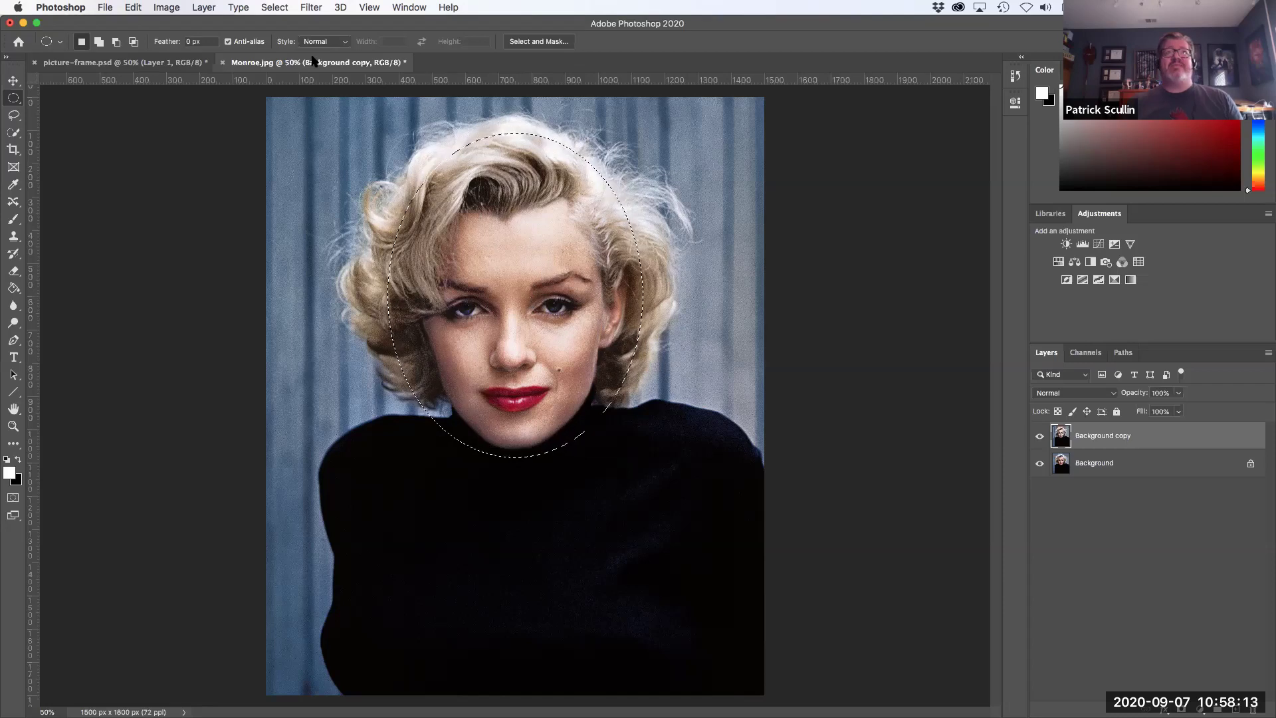
- Transform the elliptical selection to about 124.6% wide and 104% high so it surrounds the head, nudge it into place, and commit
click(264, 8)
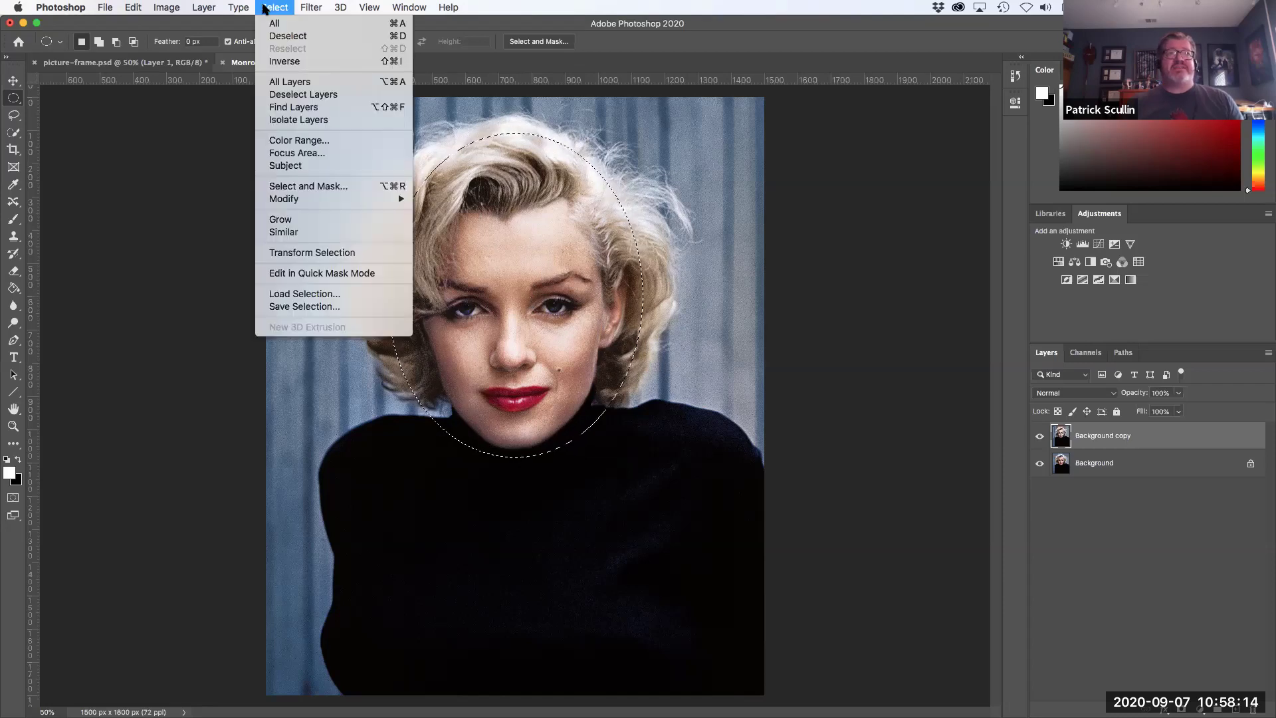
click(312, 253)
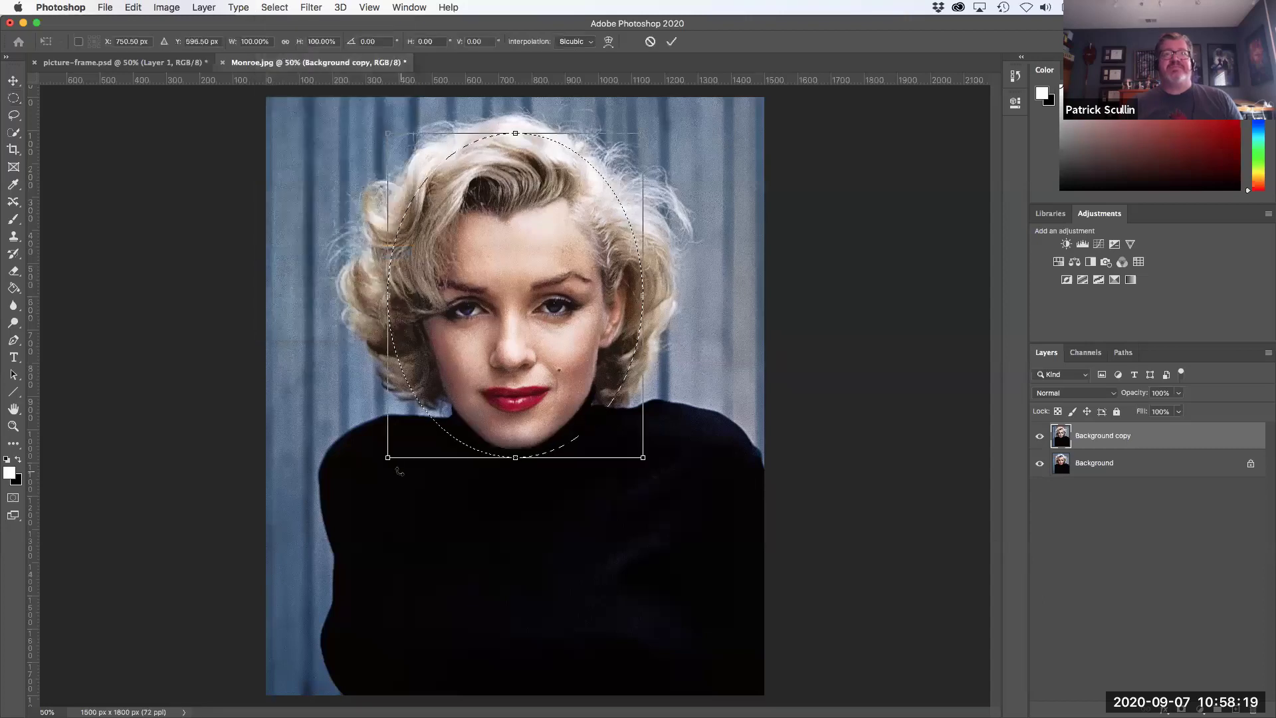
drag(391, 458, 345, 461)
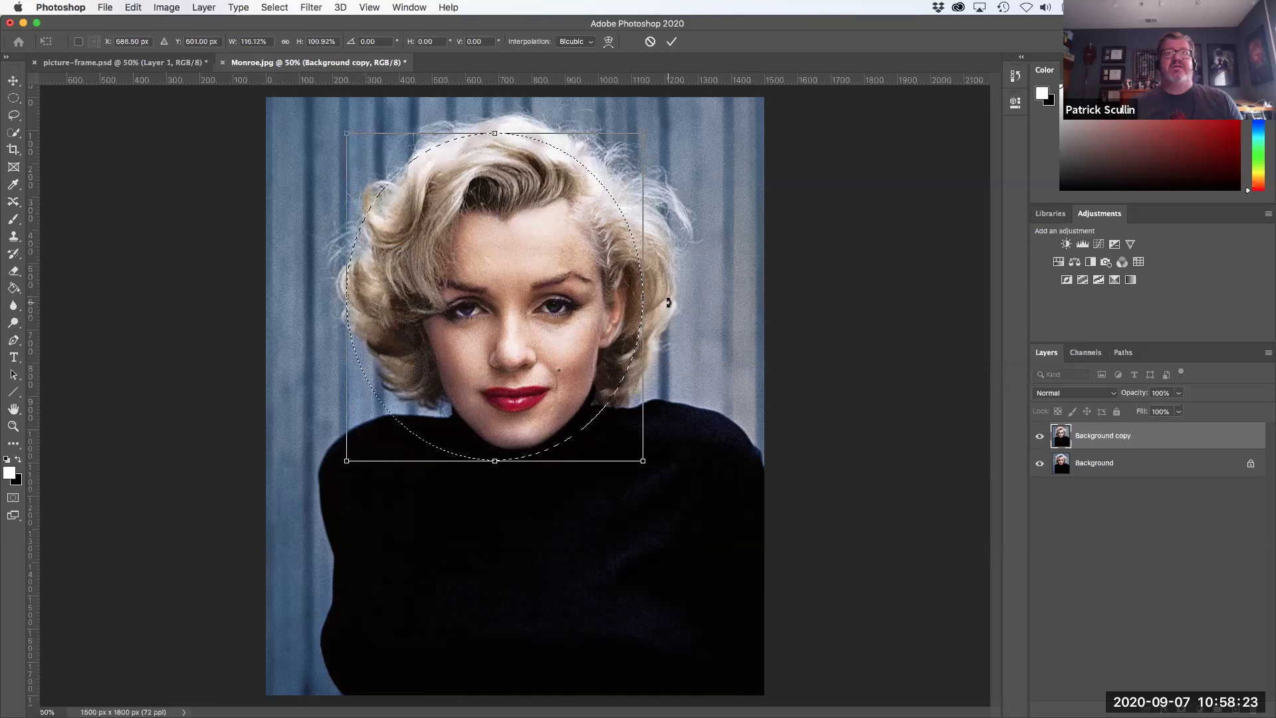
drag(642, 299, 665, 298)
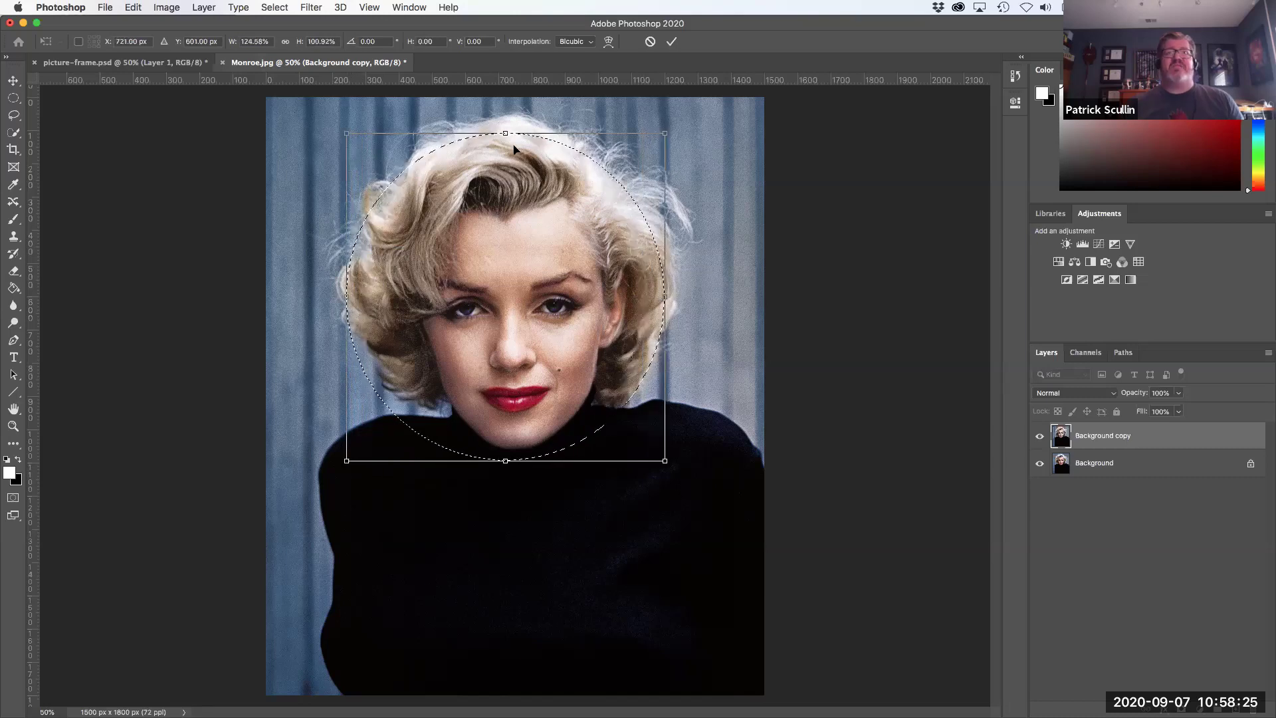
drag(505, 132, 504, 128)
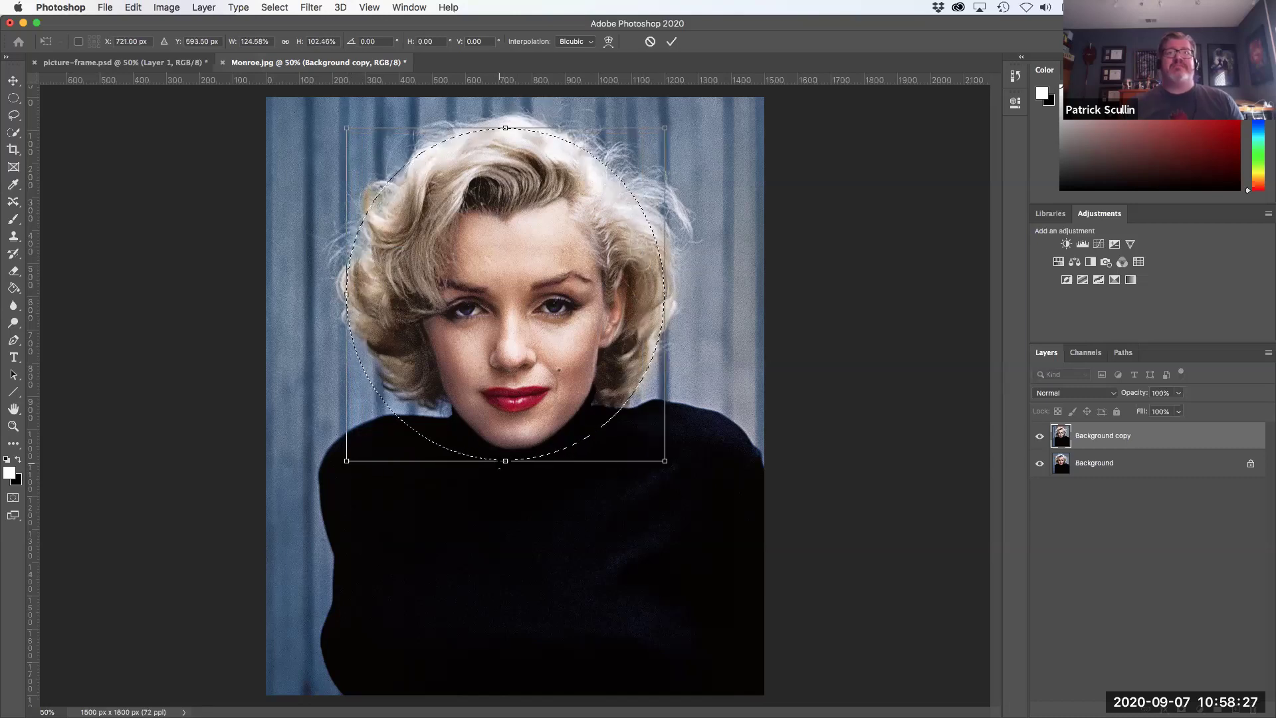
drag(506, 461, 506, 465)
drag(512, 378, 515, 374)
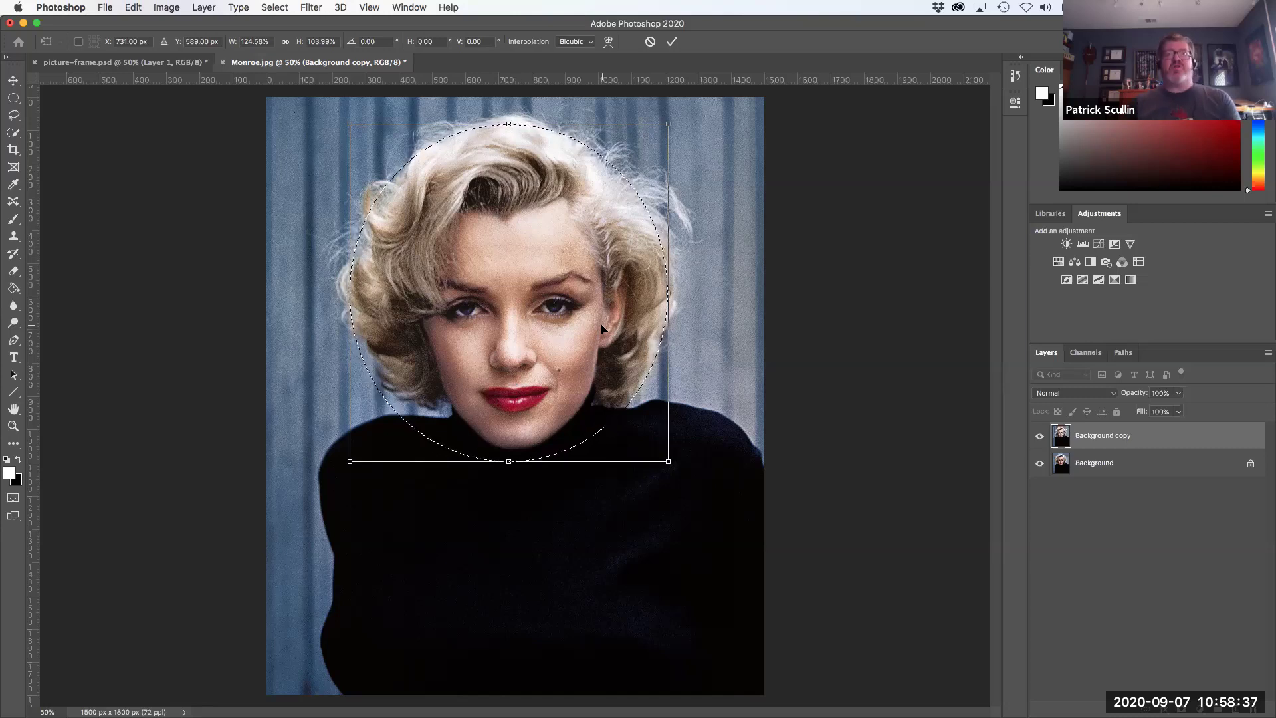
click(672, 43)
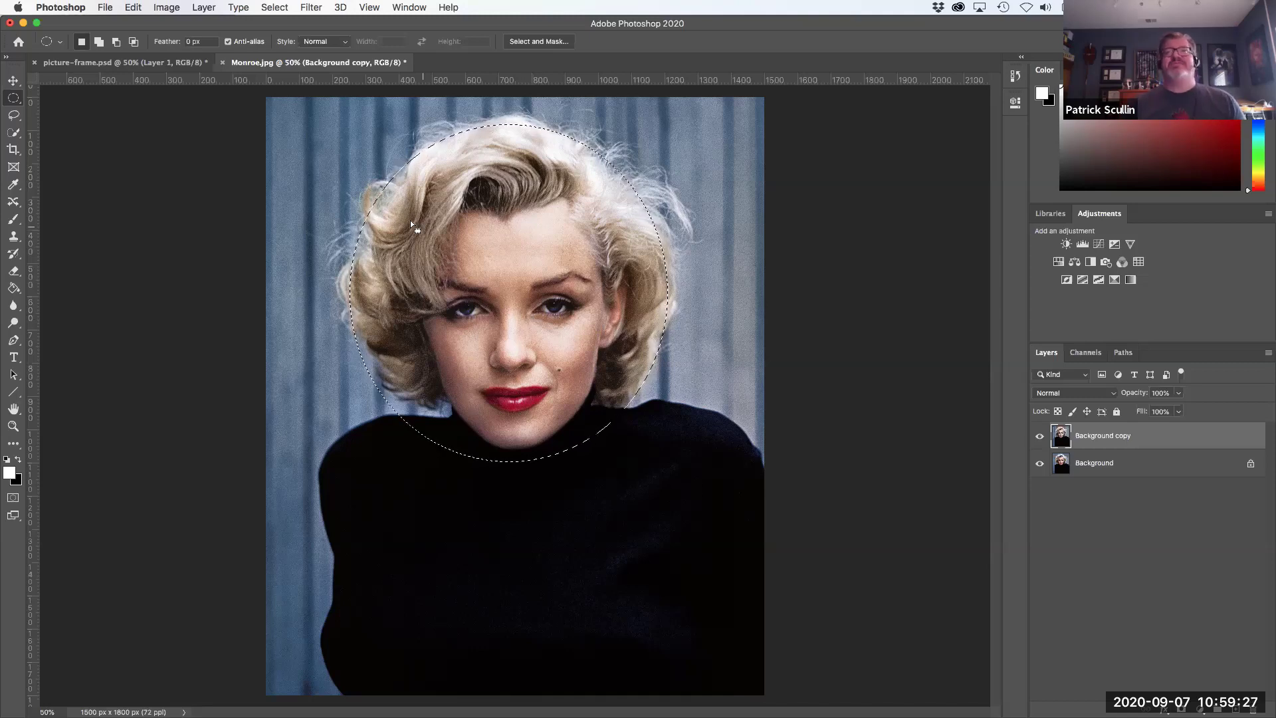
- Try Hue/Saturation hue shifts of +35 and -30 on the selected head, and cancel the adjustment
click(166, 8)
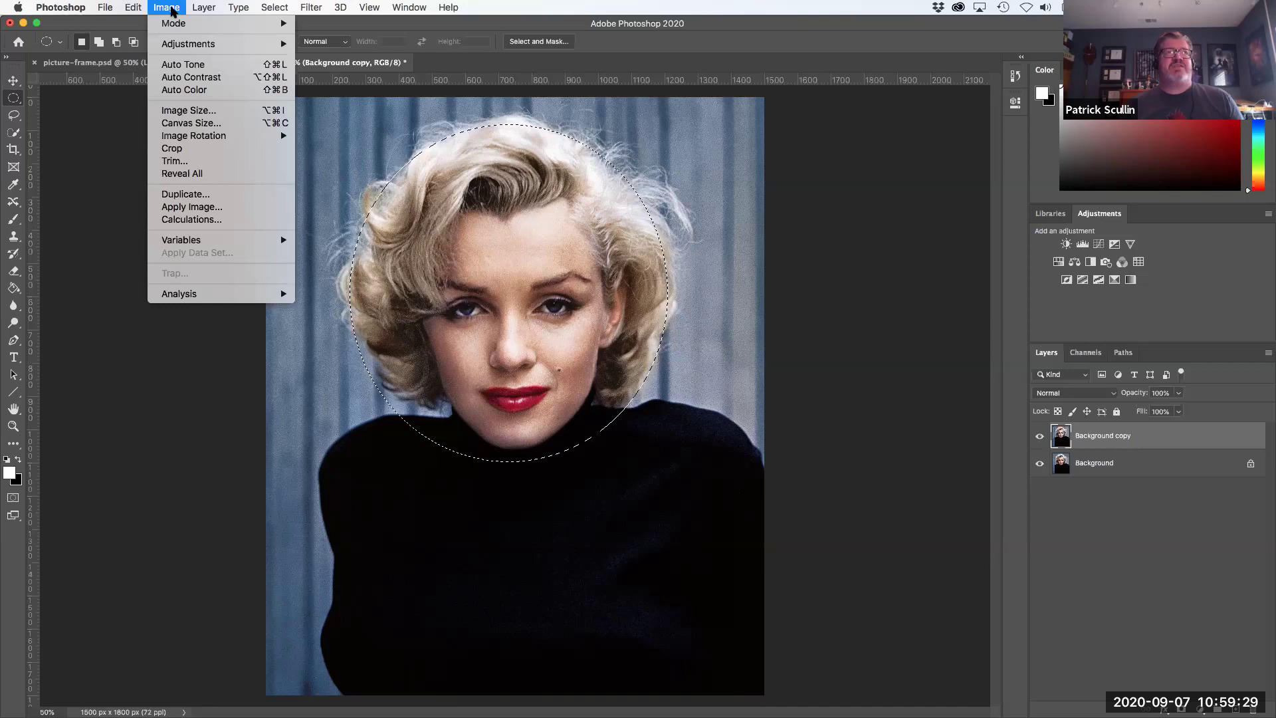
mouse_move(178, 44)
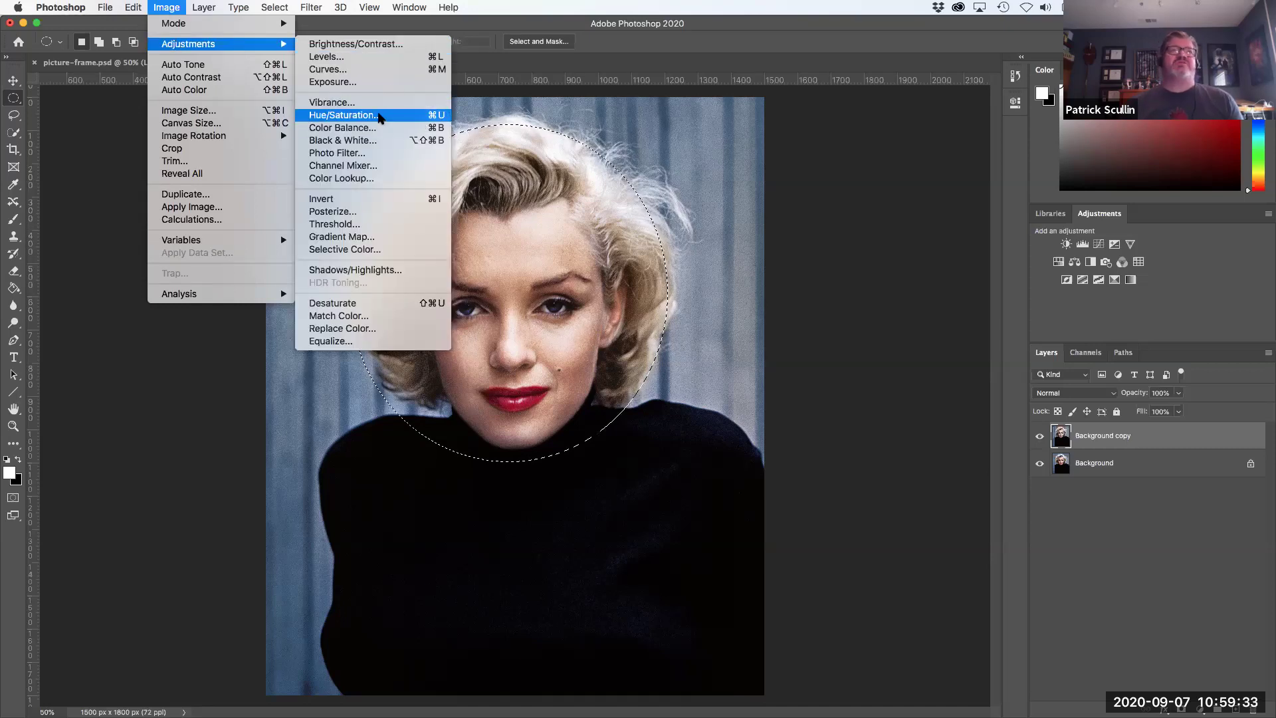
click(381, 117)
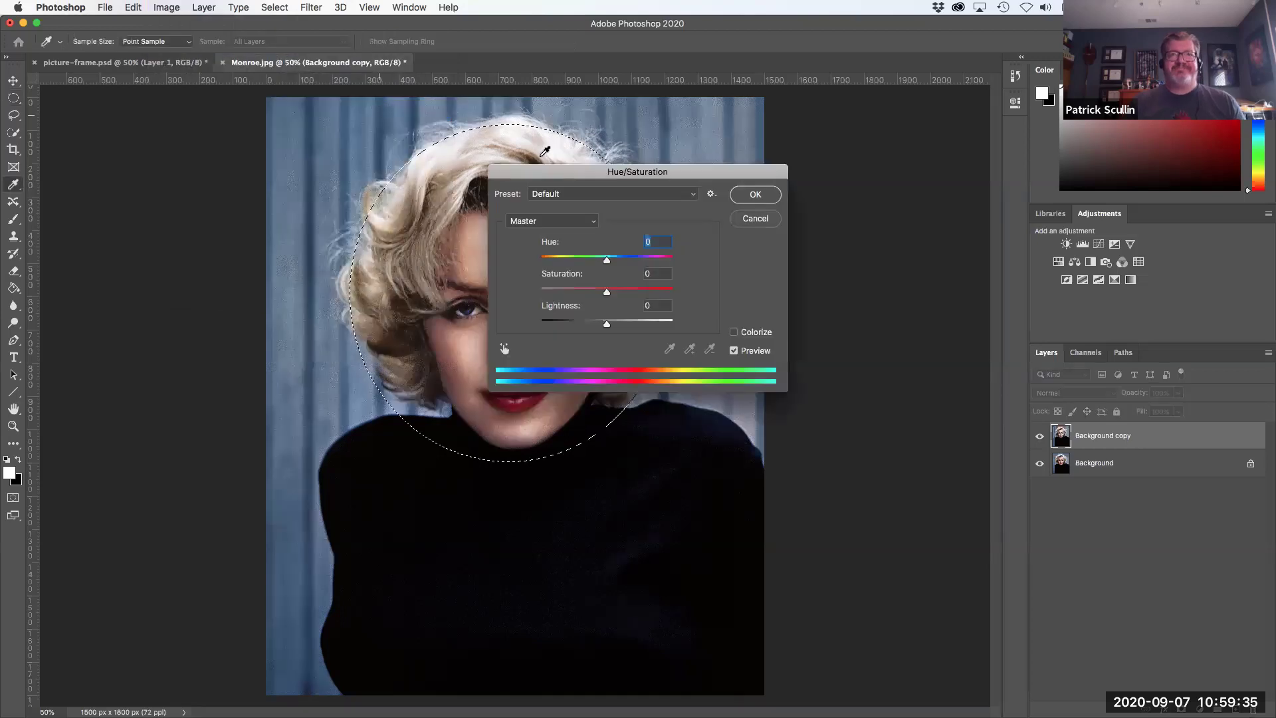
drag(781, 192, 970, 205)
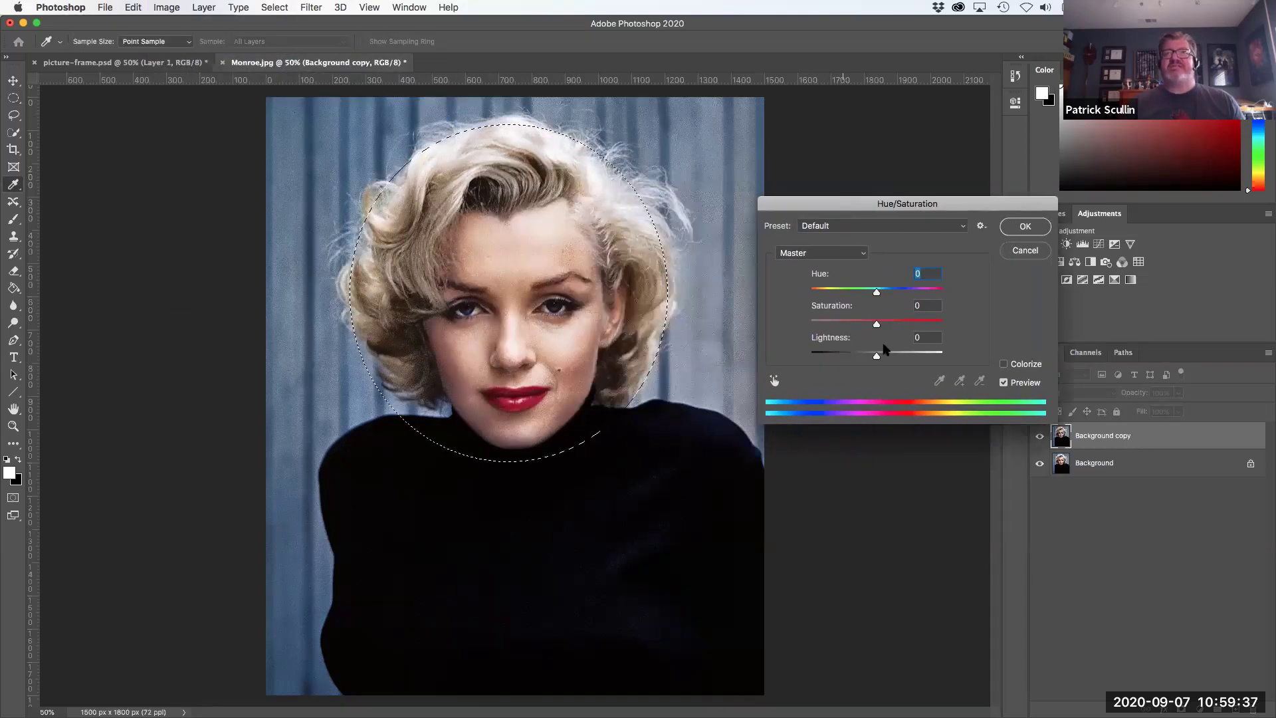
mouse_move(878, 295)
mouse_down()
mouse_move(815, 295)
mouse_move(901, 294)
mouse_up()
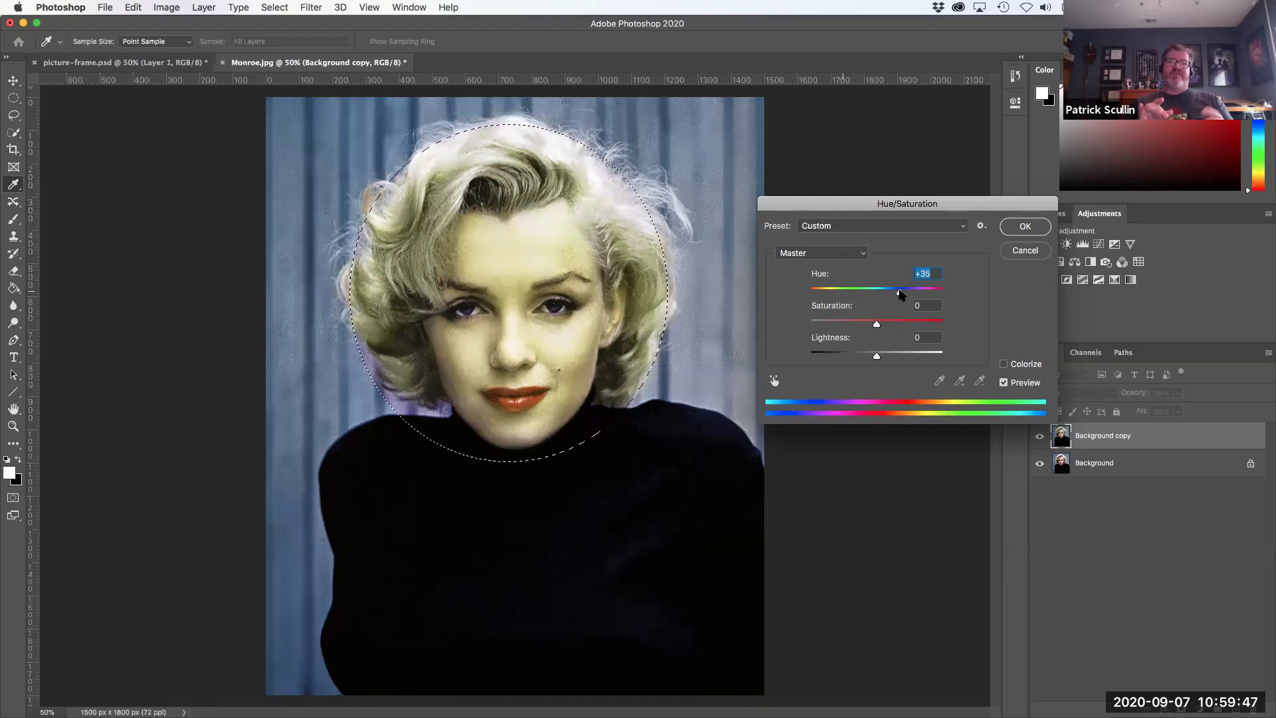
drag(900, 295, 857, 304)
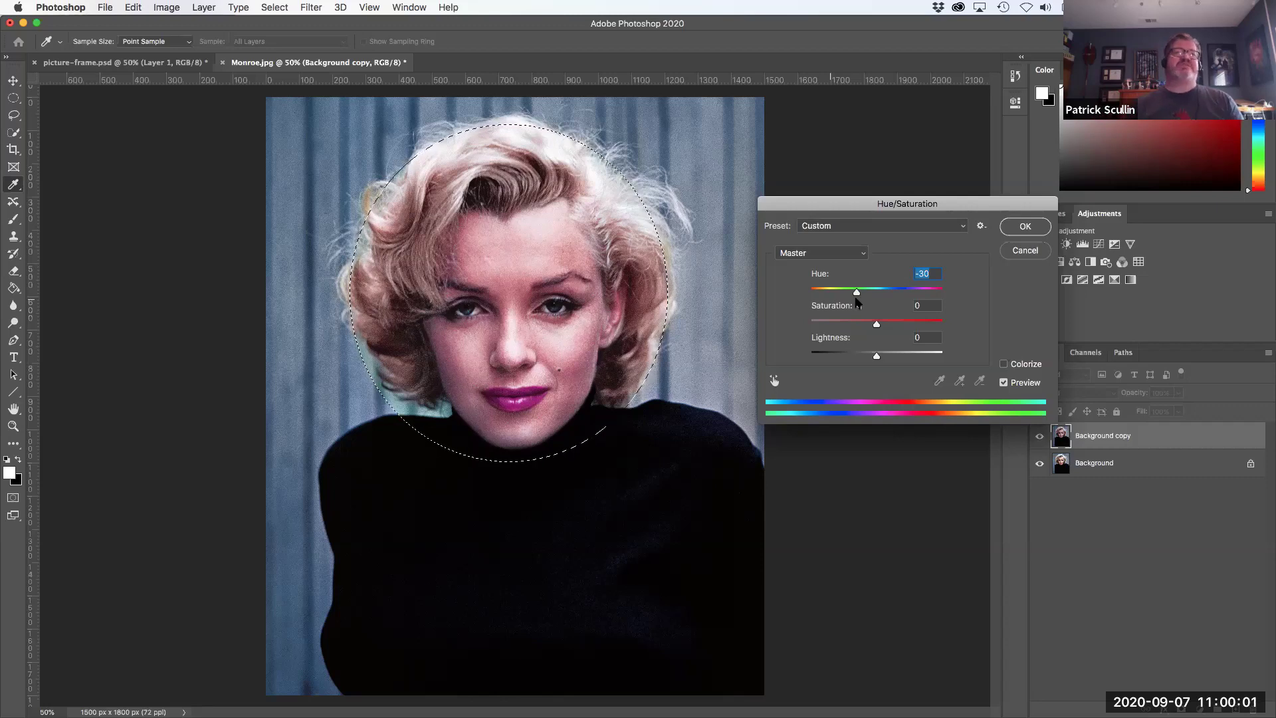
click(1044, 252)
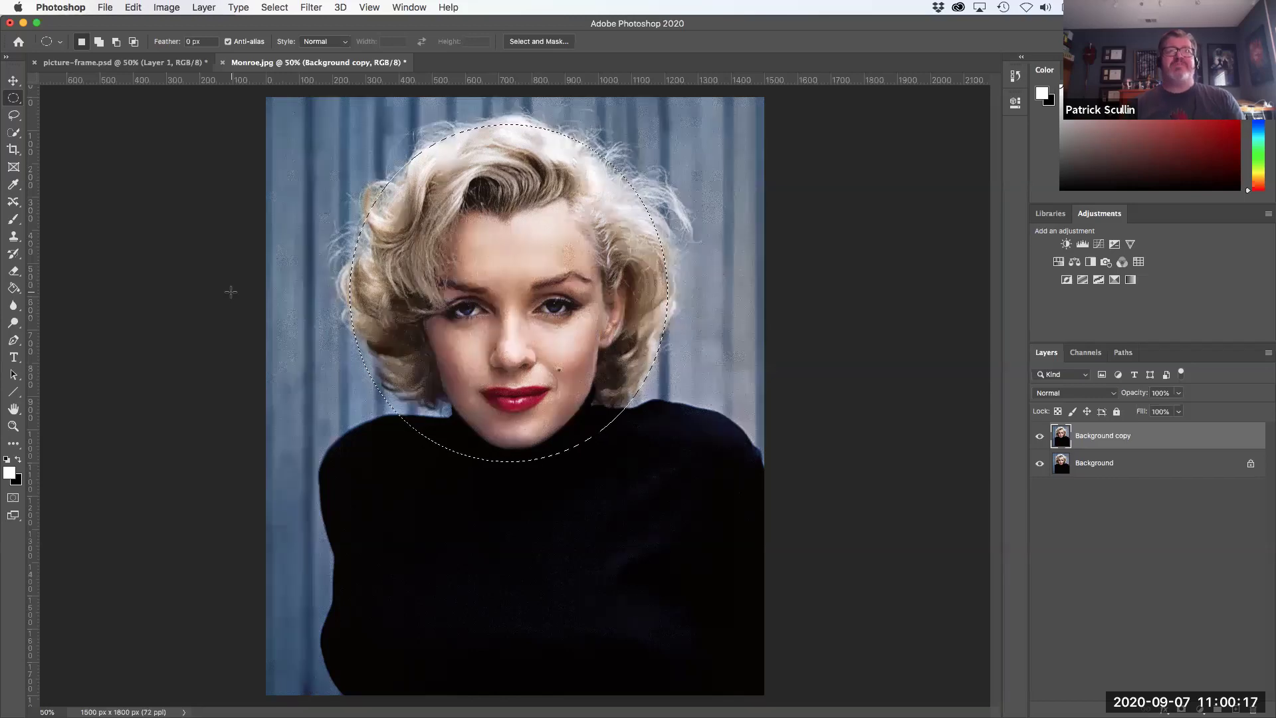
- Preview Hue/Saturation hue shifts of -50 and -180 to examine the hard selection edge, and cancel the adjustment
click(169, 8)
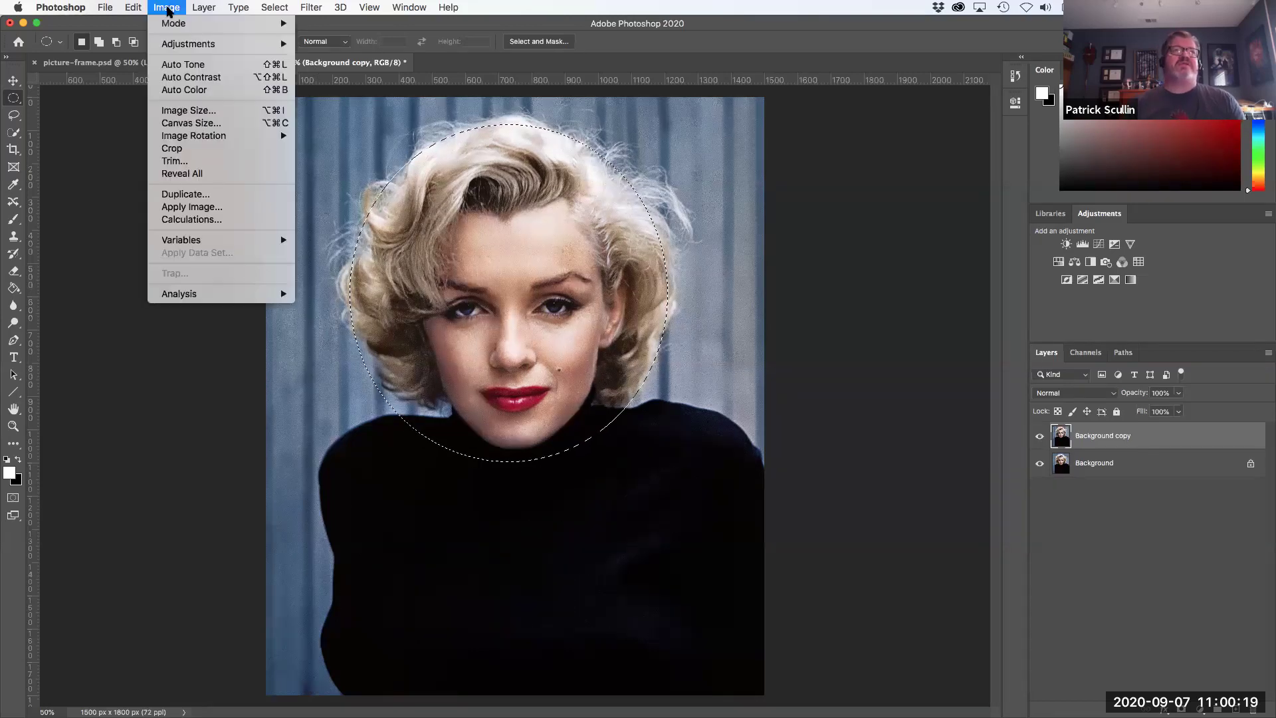
mouse_move(181, 45)
click(352, 114)
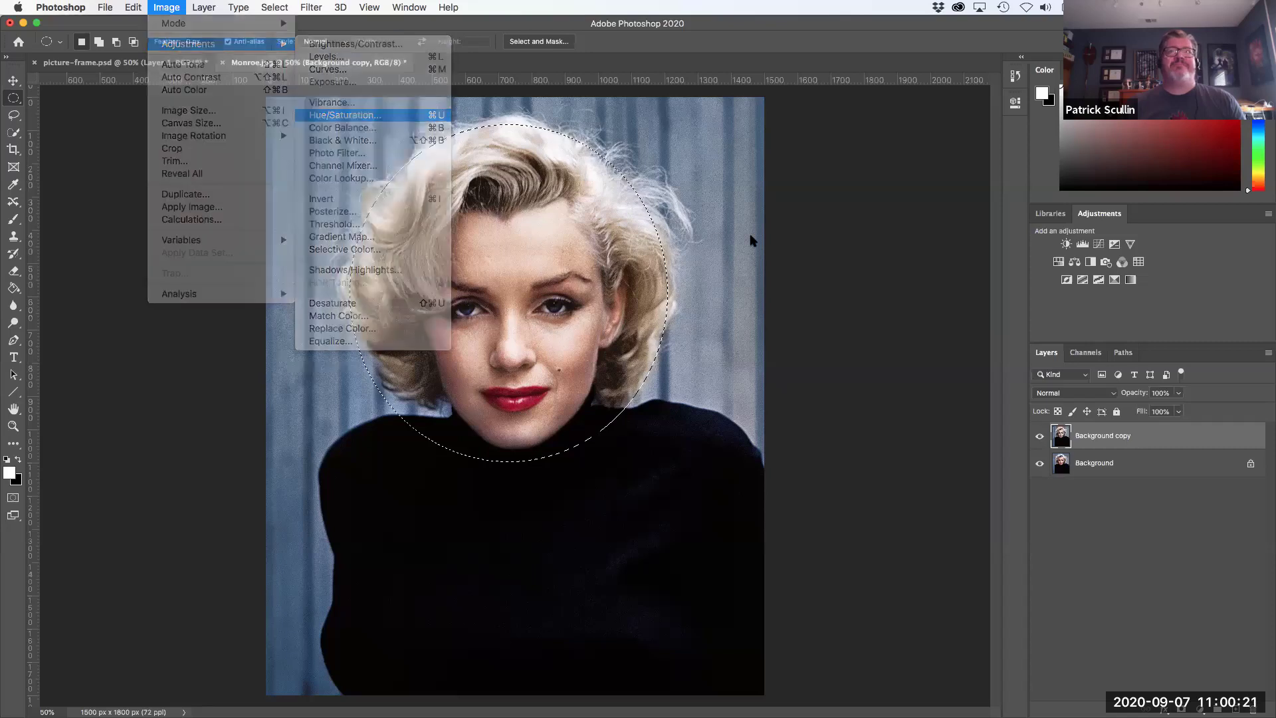
drag(877, 291, 846, 292)
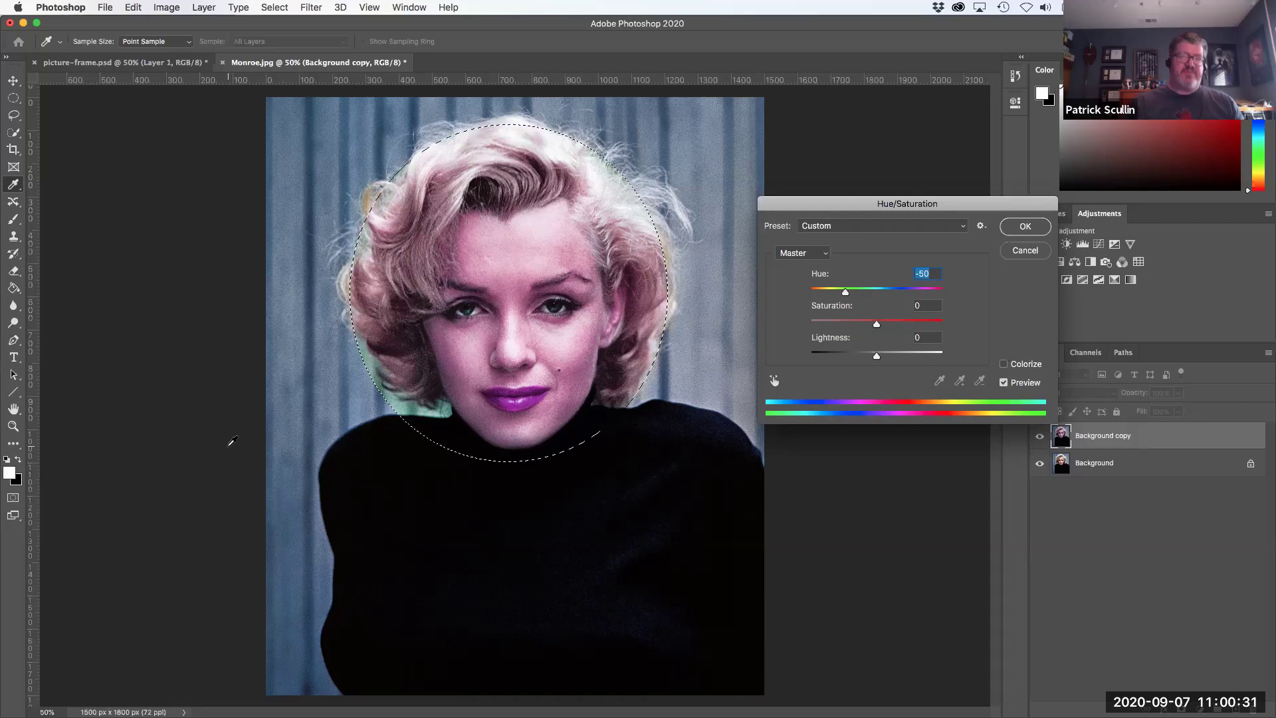
key(super+equal)
key(super+equal)
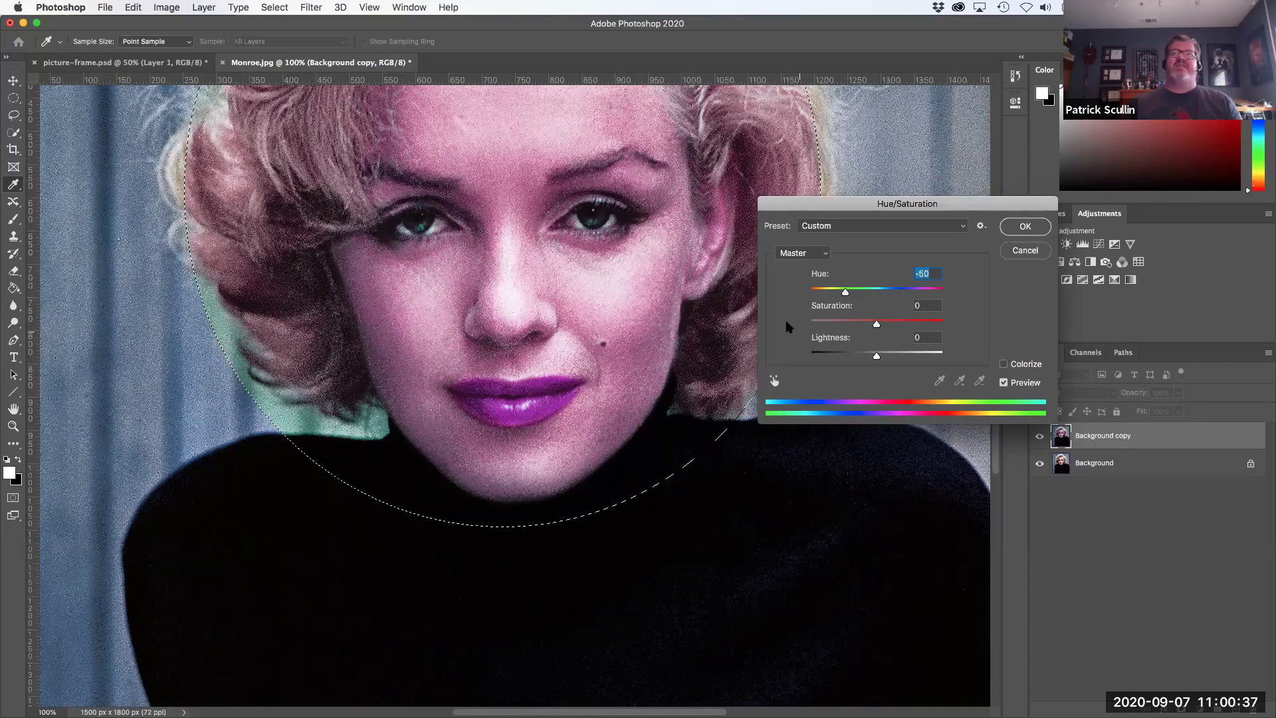
drag(845, 292, 781, 295)
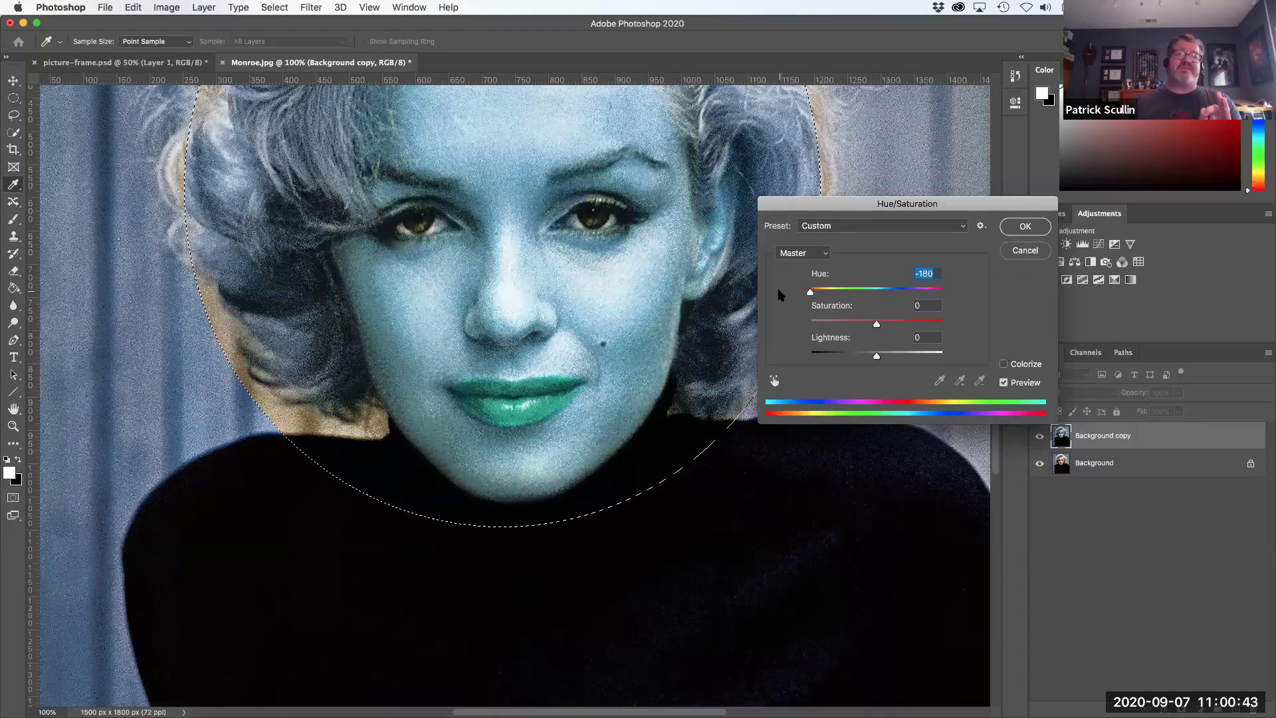
click(1026, 251)
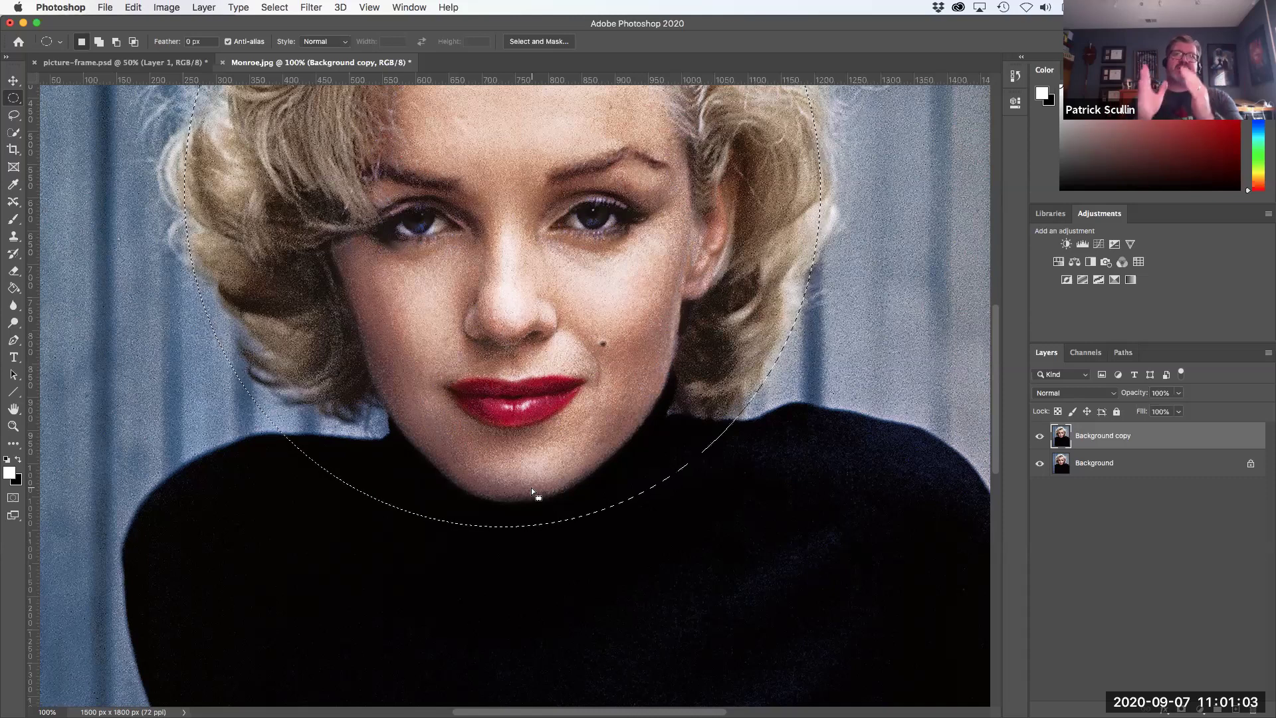
click(267, 7)
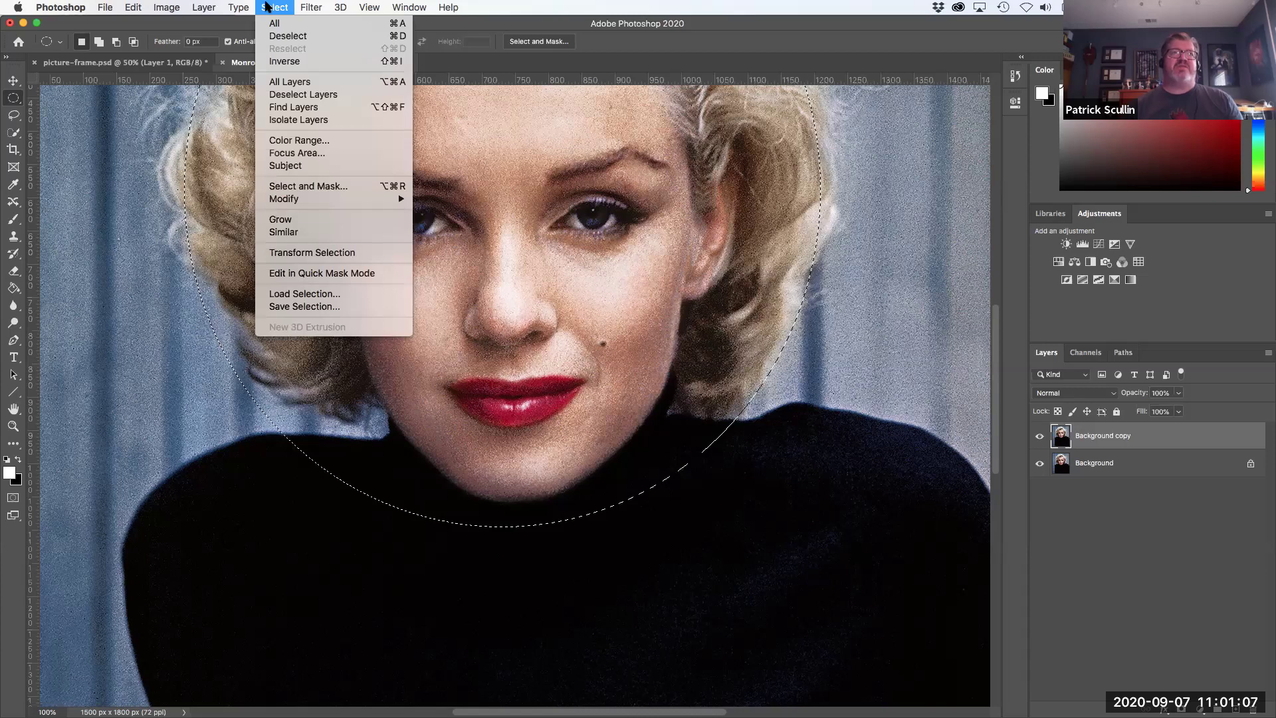
mouse_move(317, 203)
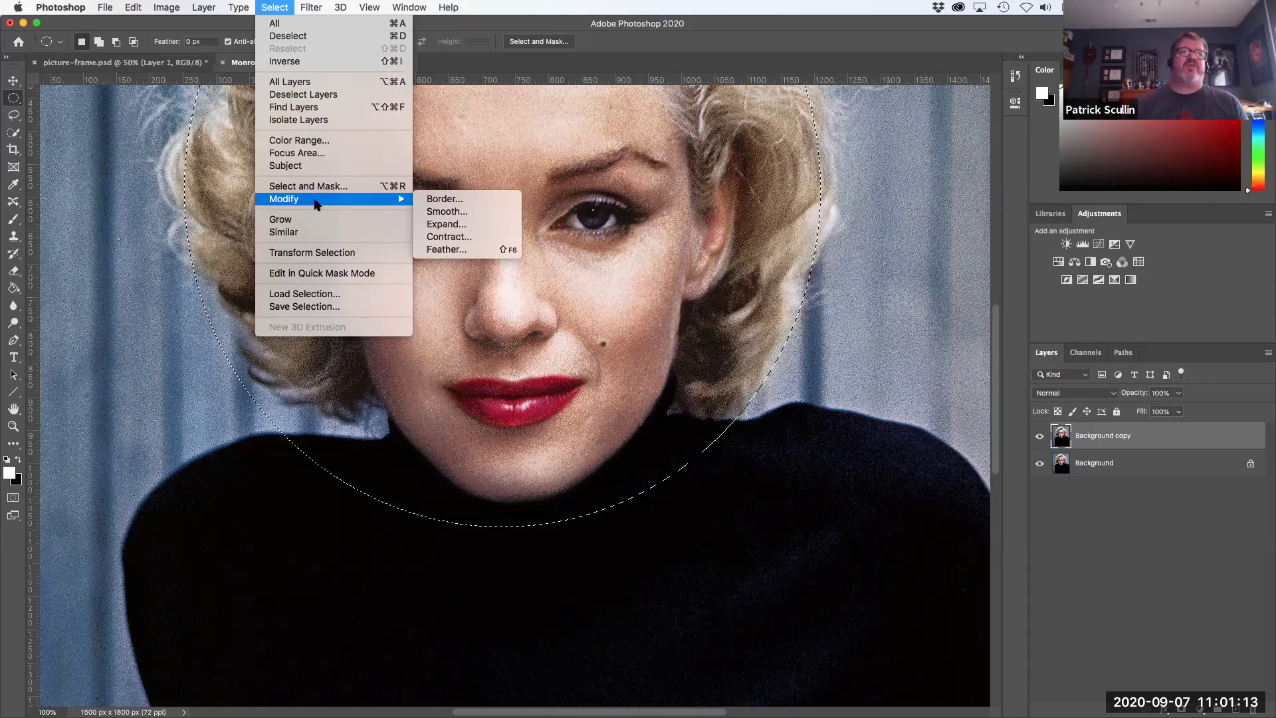
click(201, 26)
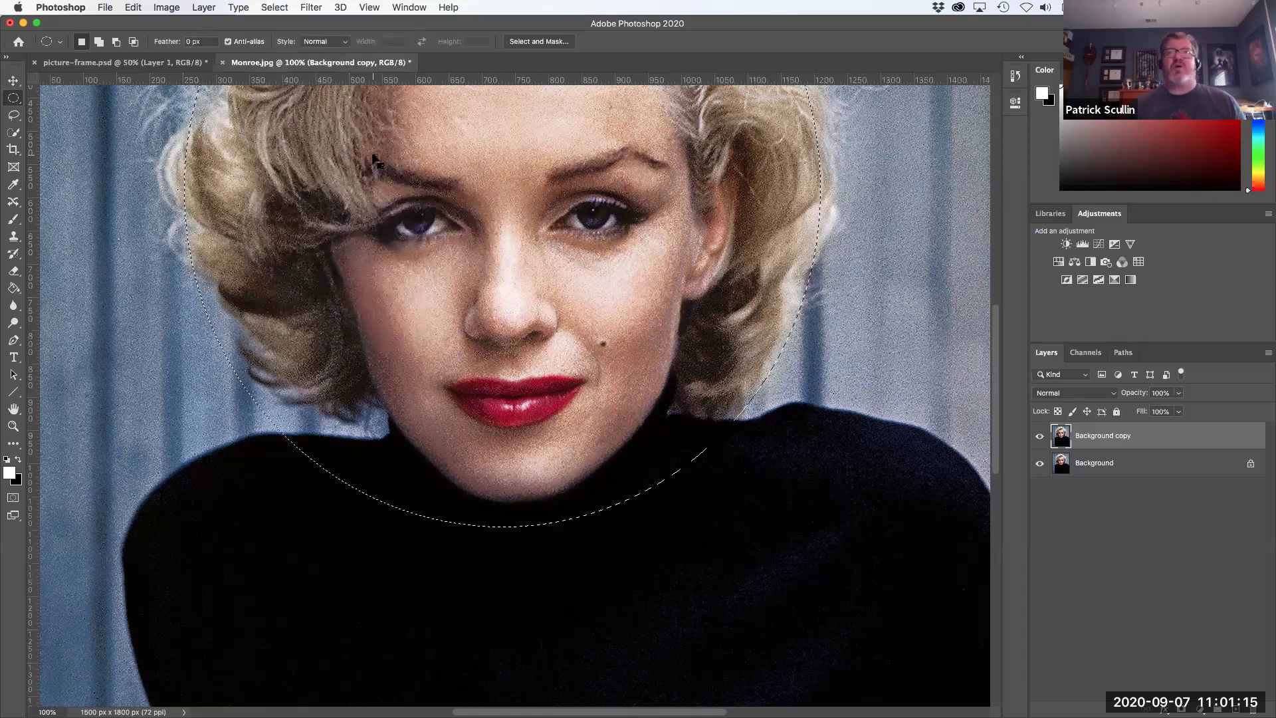
- Set the Elliptical Marquee tool's Feather value to 50 px
click(192, 42)
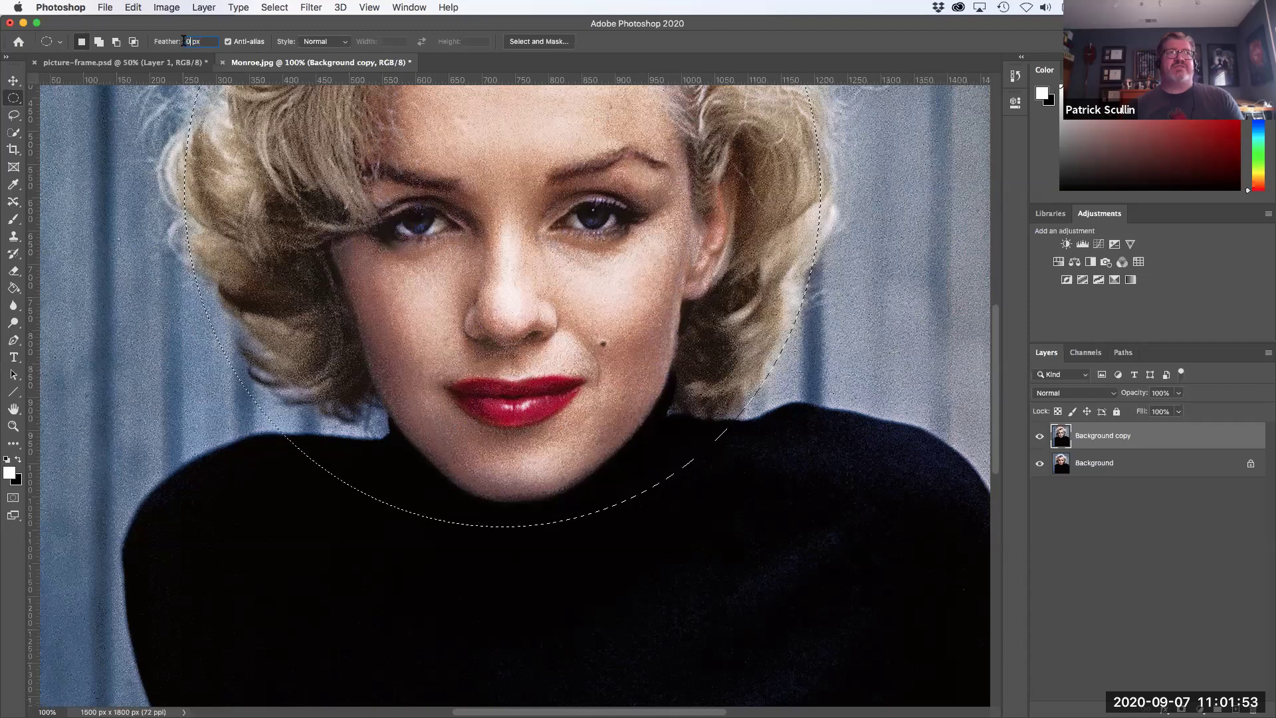
text(50)
key(Return)
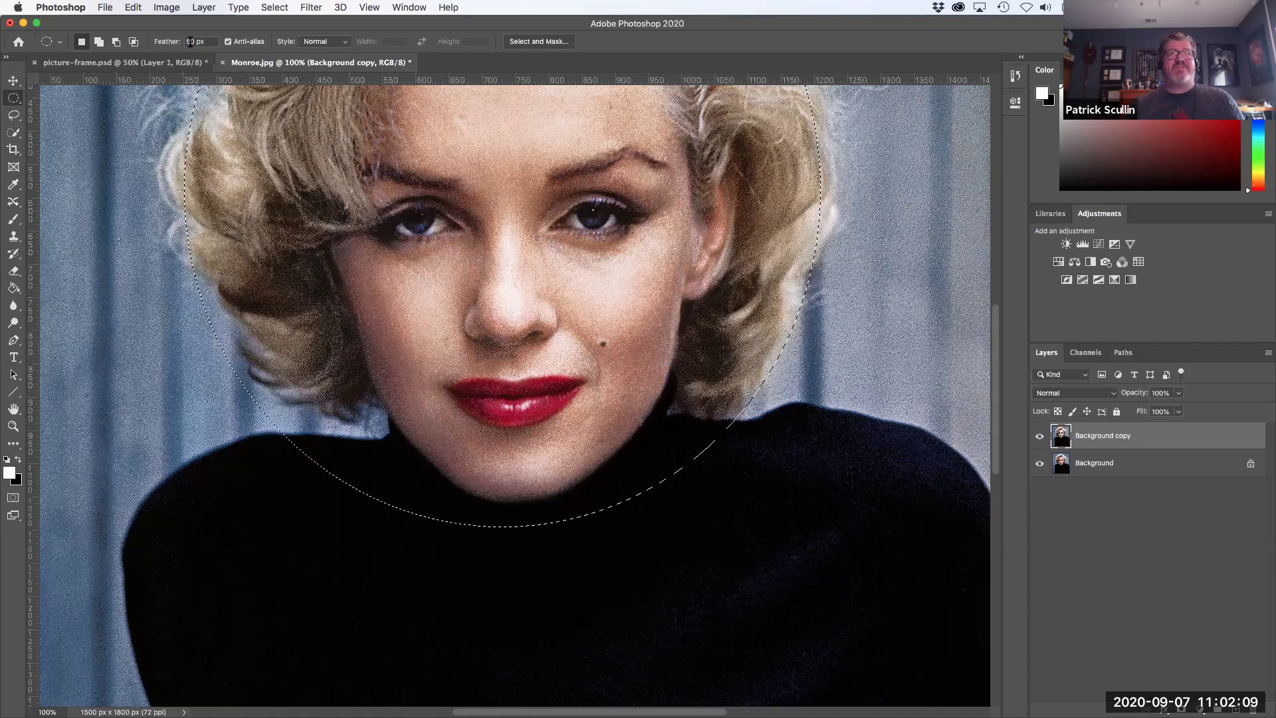
- Try a Hue/Saturation hue shift of -121 on the existing elliptical selection, and cancel the adjustment
click(176, 7)
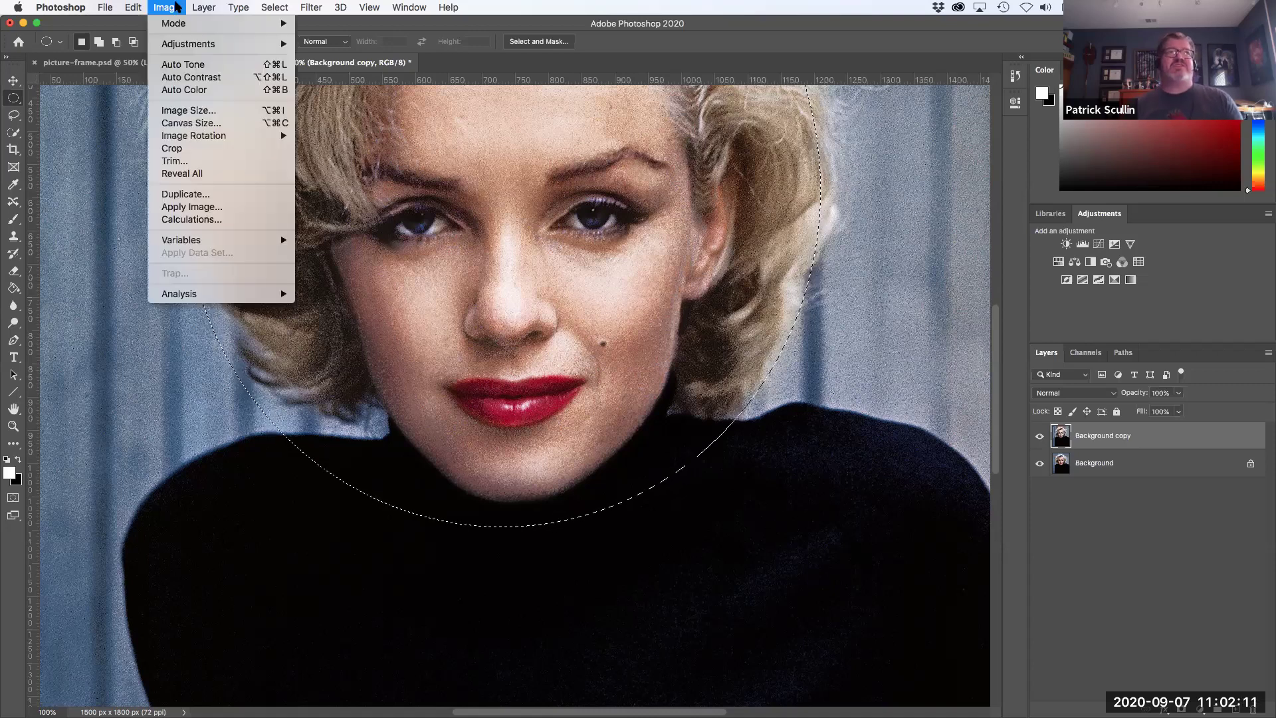
mouse_move(181, 45)
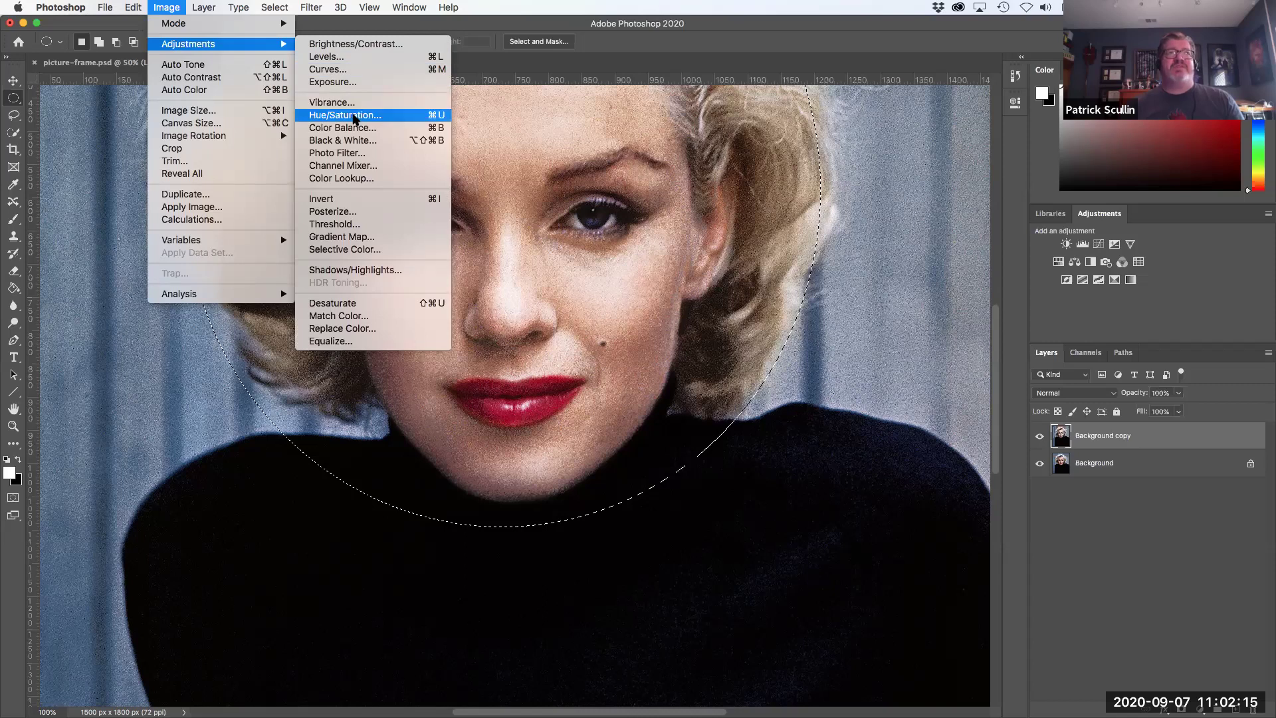
click(354, 118)
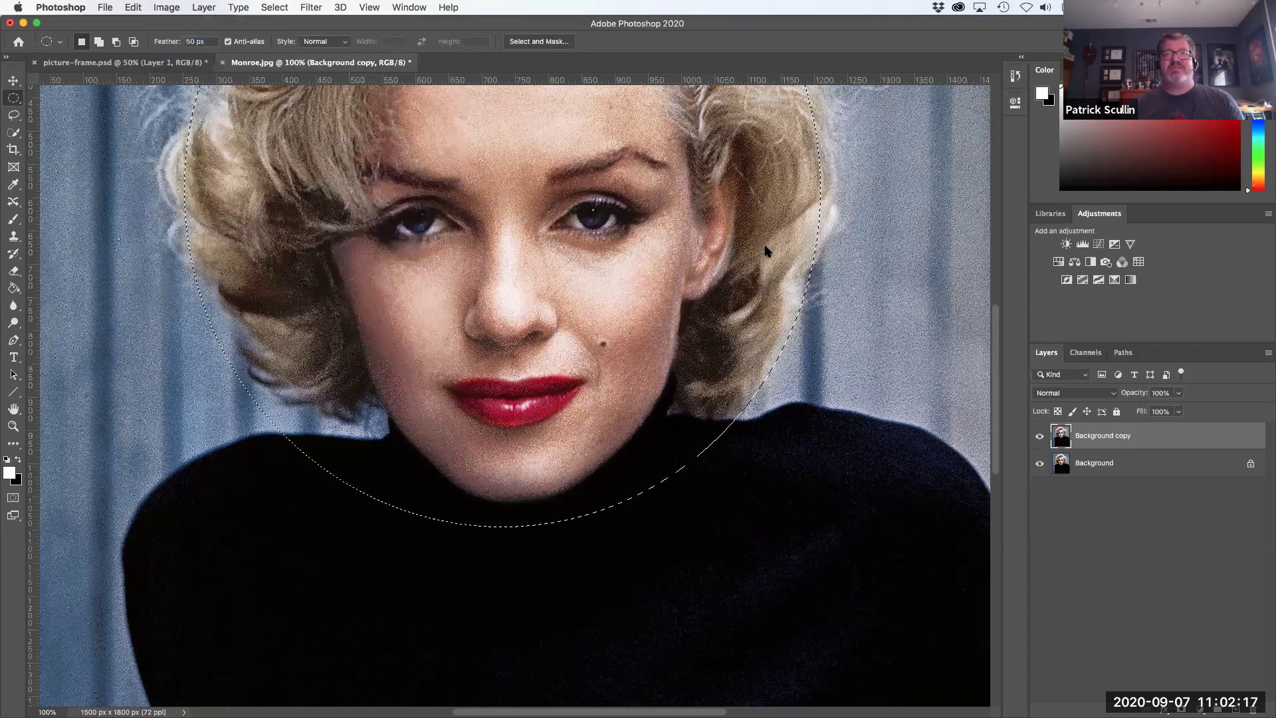
drag(876, 290, 826, 293)
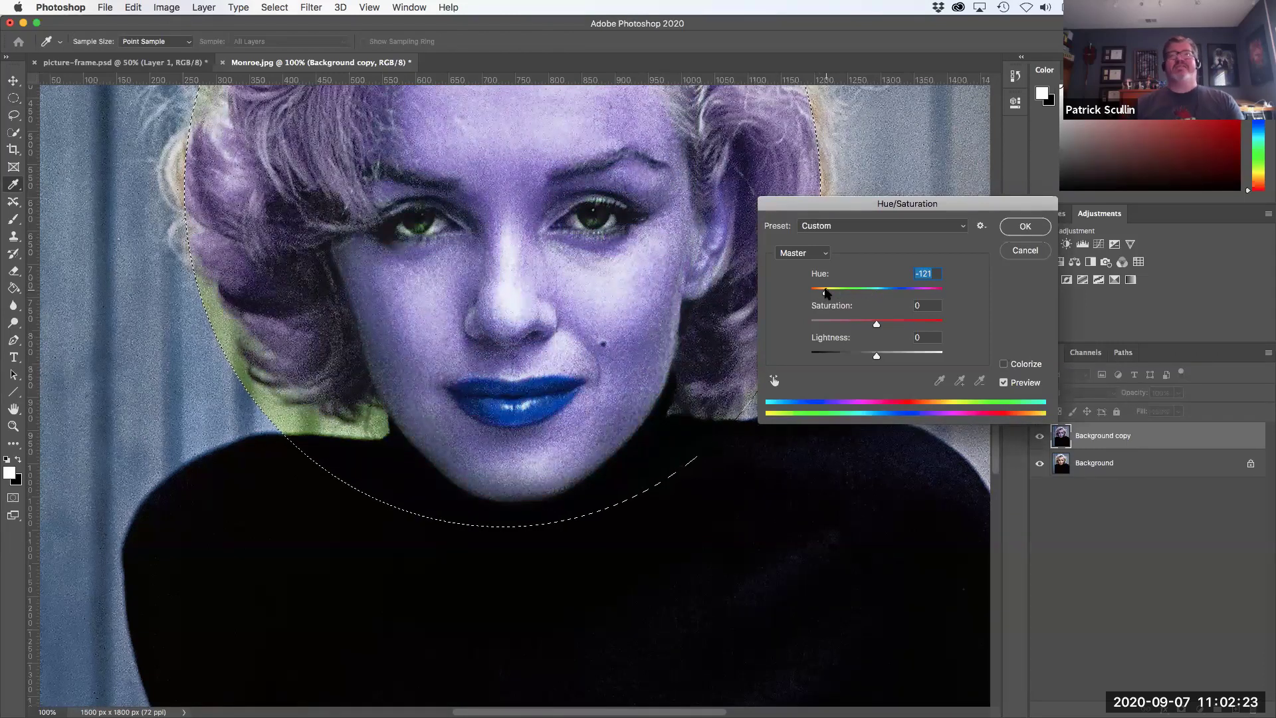
click(1025, 251)
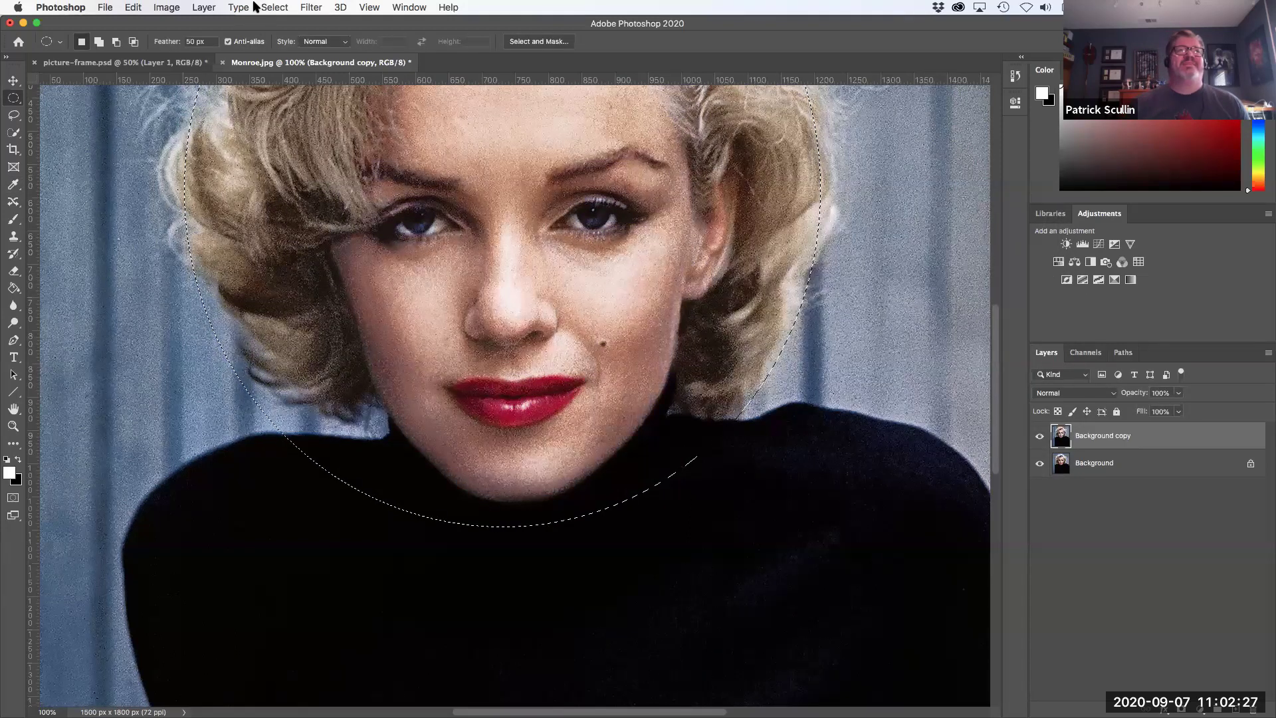
click(281, 6)
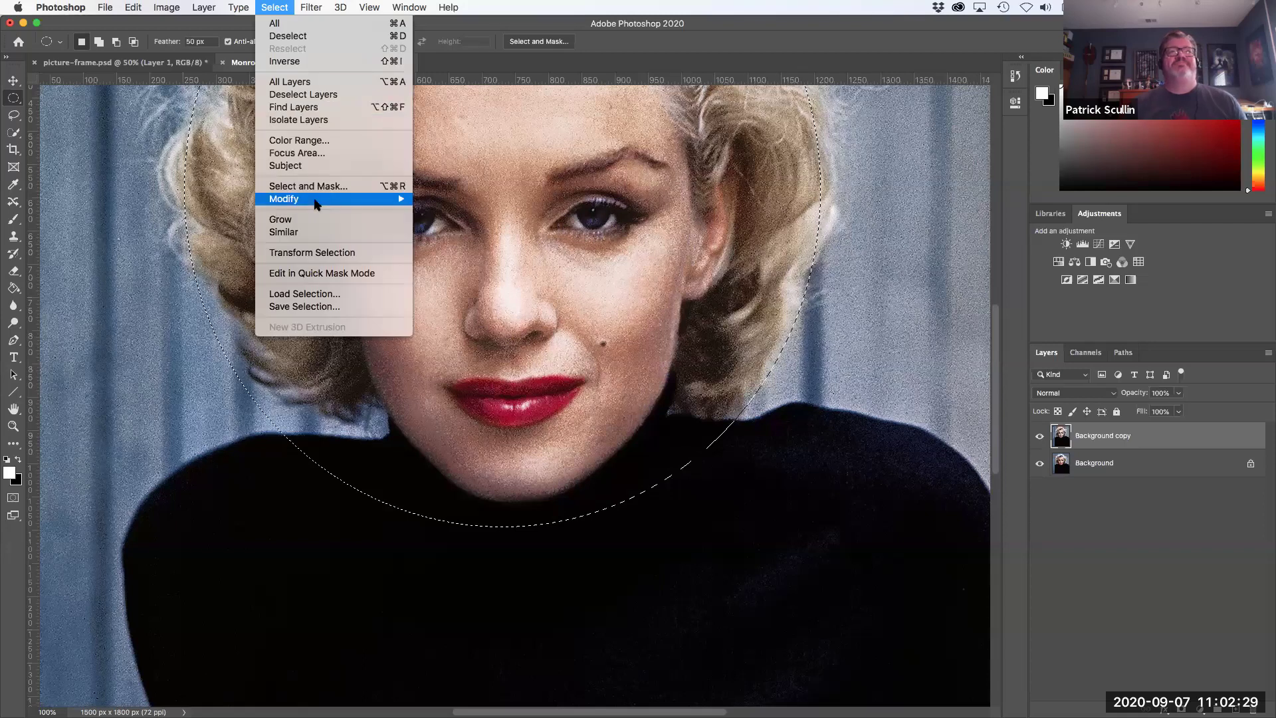
mouse_move(313, 200)
click(472, 247)
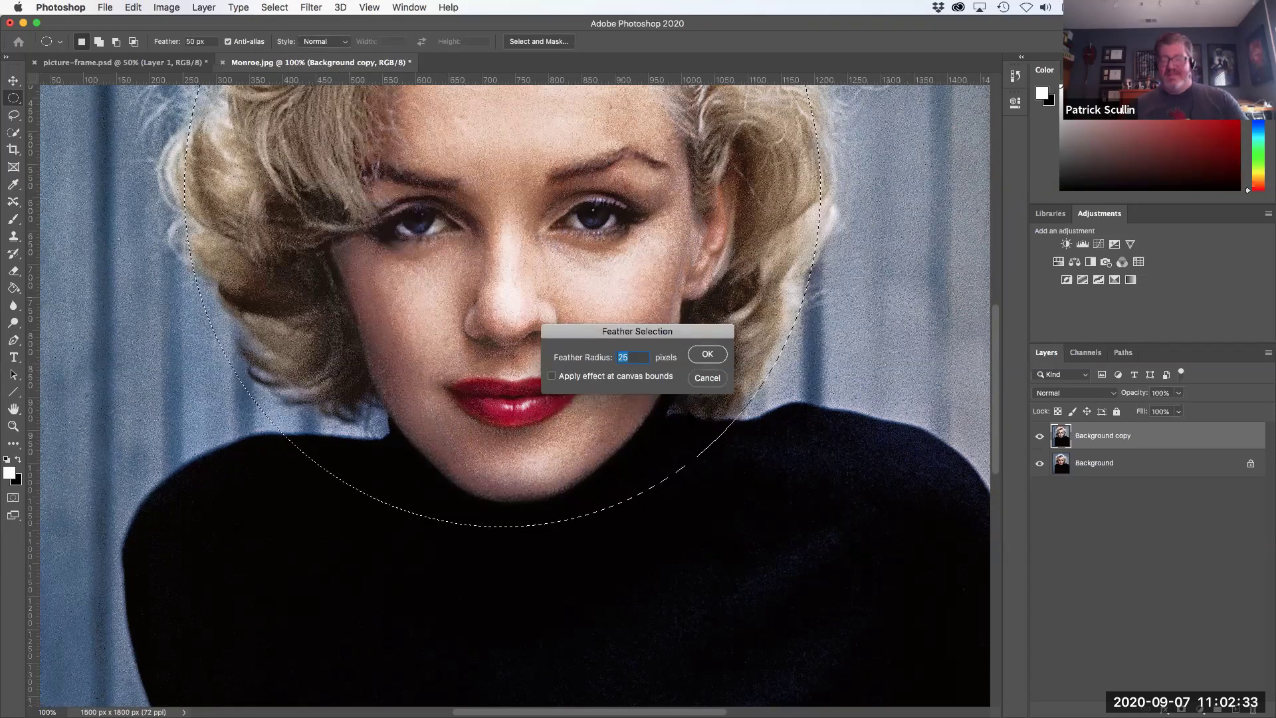
click(691, 382)
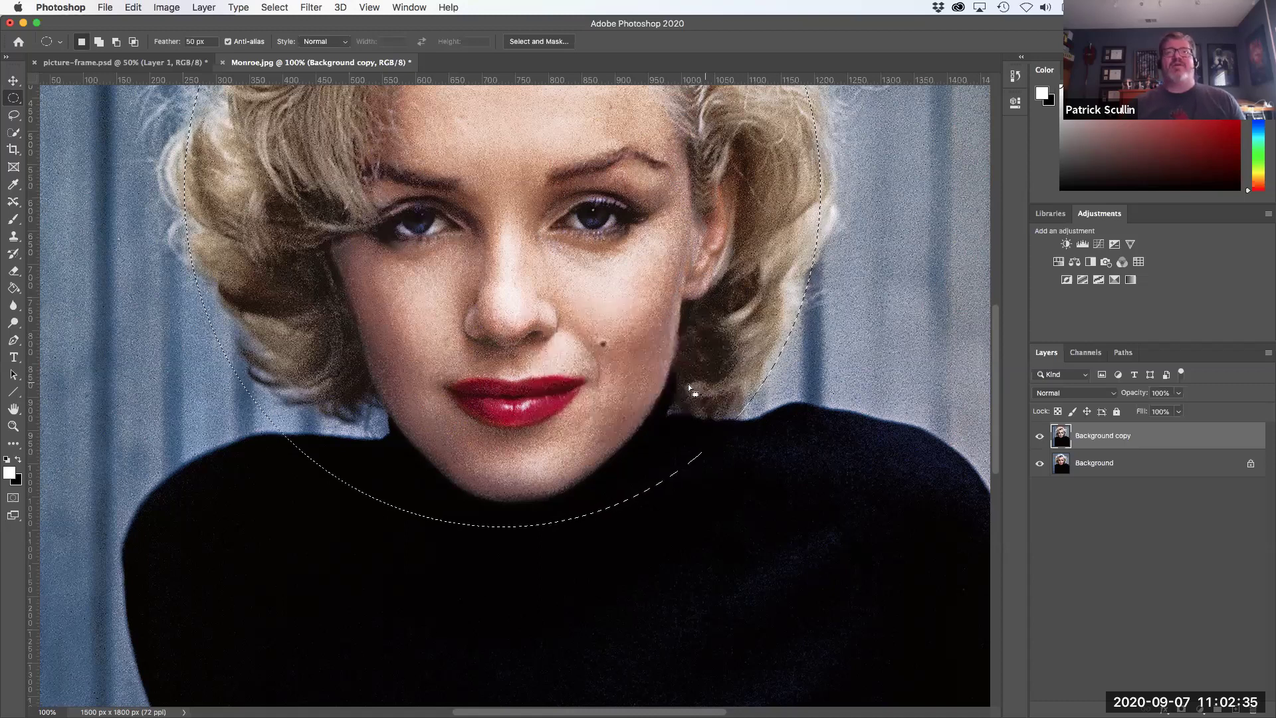
- Feather the existing elliptical selection around the head with a radius of 50 pixels
click(262, 7)
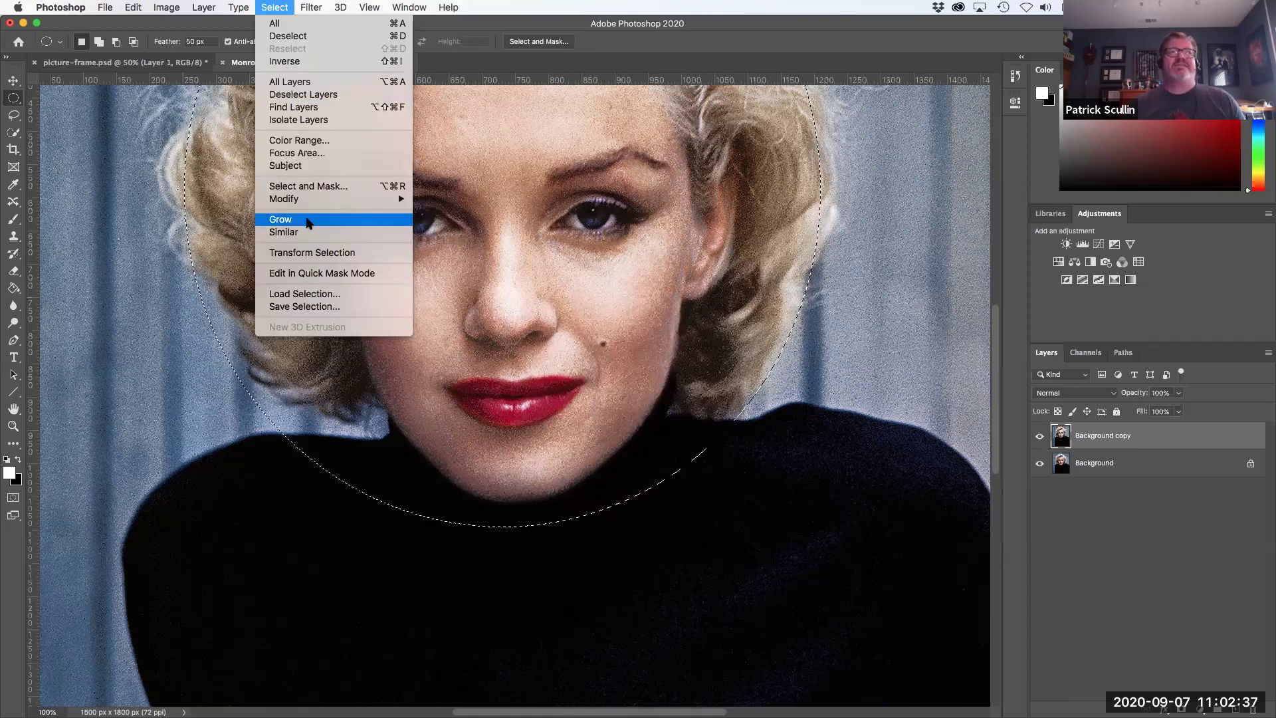
mouse_move(317, 202)
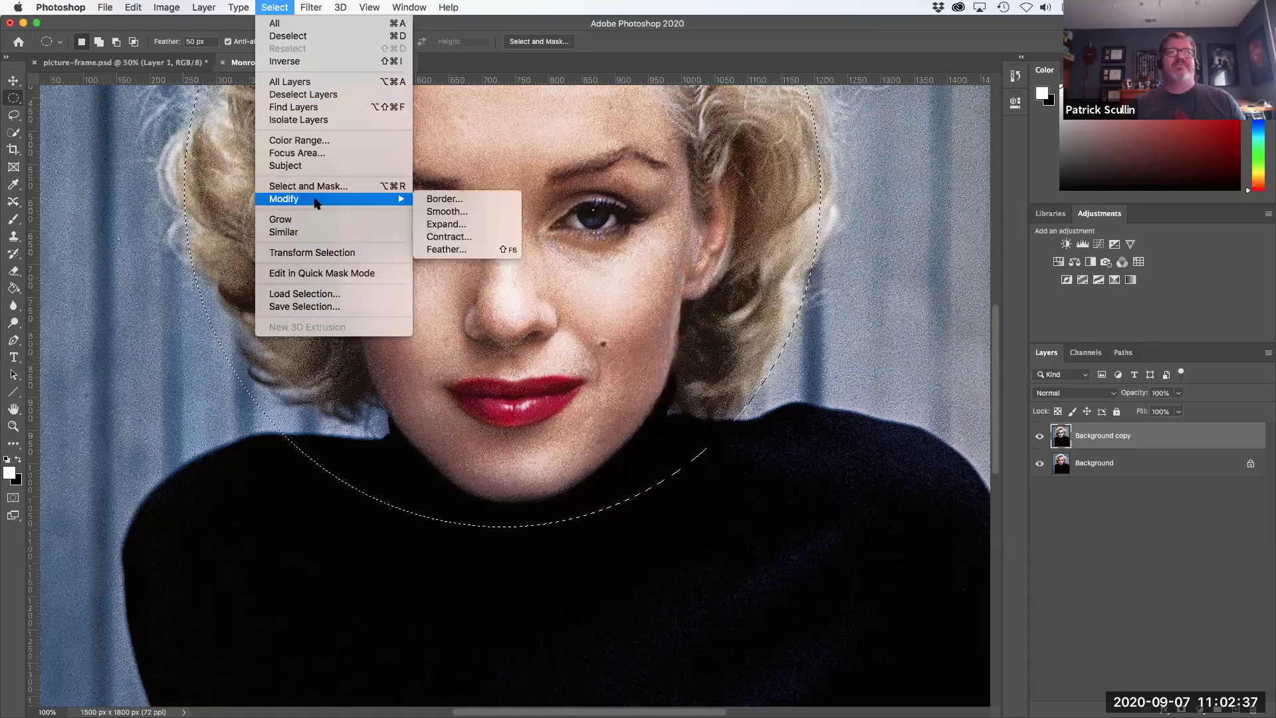
click(480, 253)
text(50)
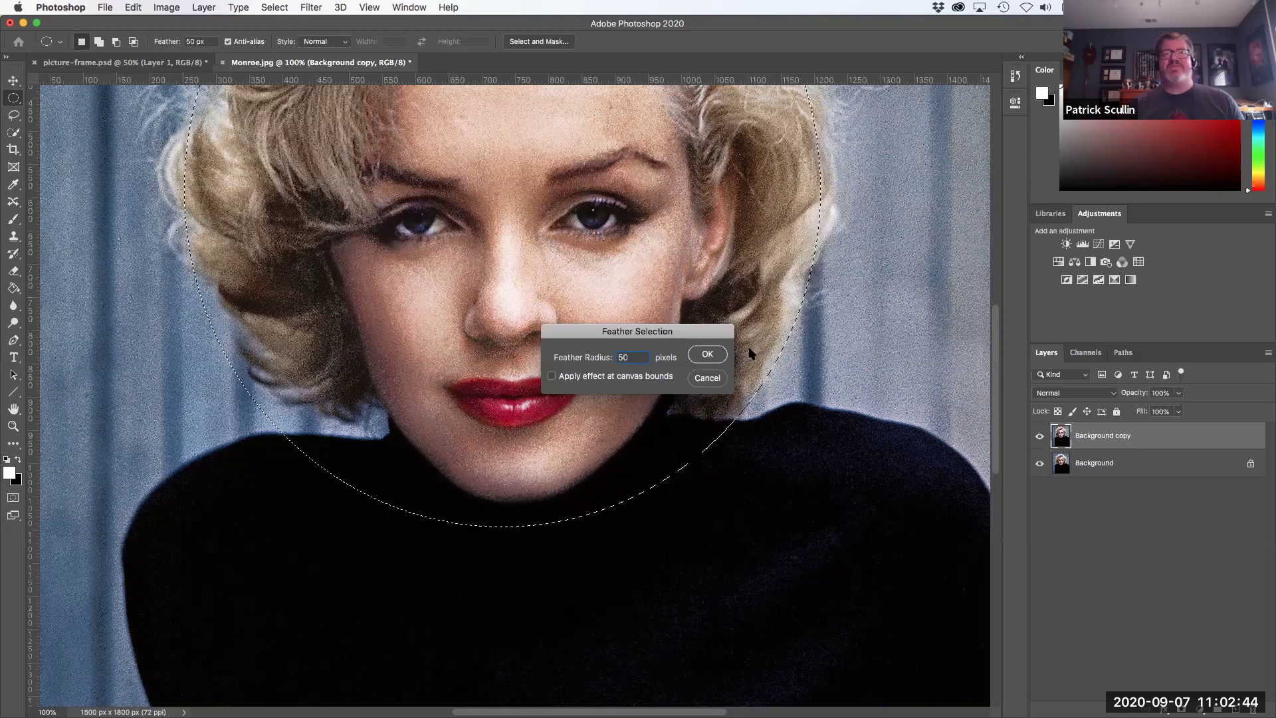
click(707, 354)
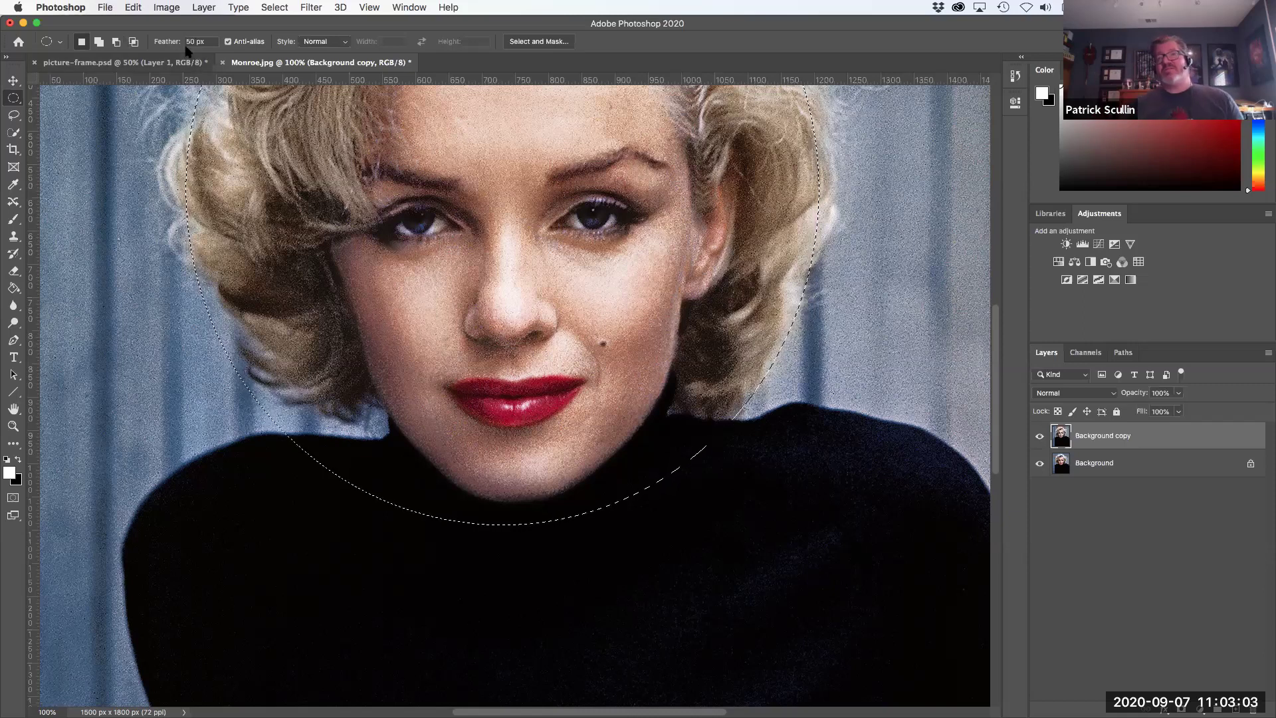
click(275, 7)
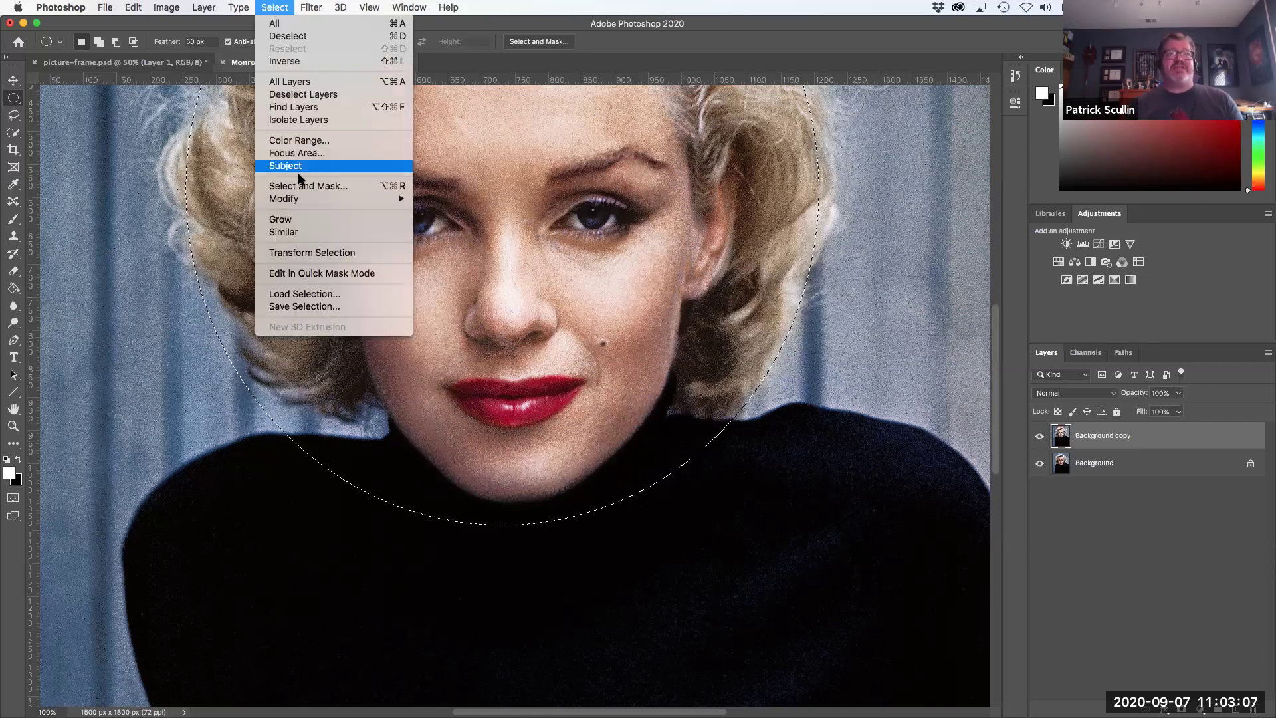
mouse_move(310, 199)
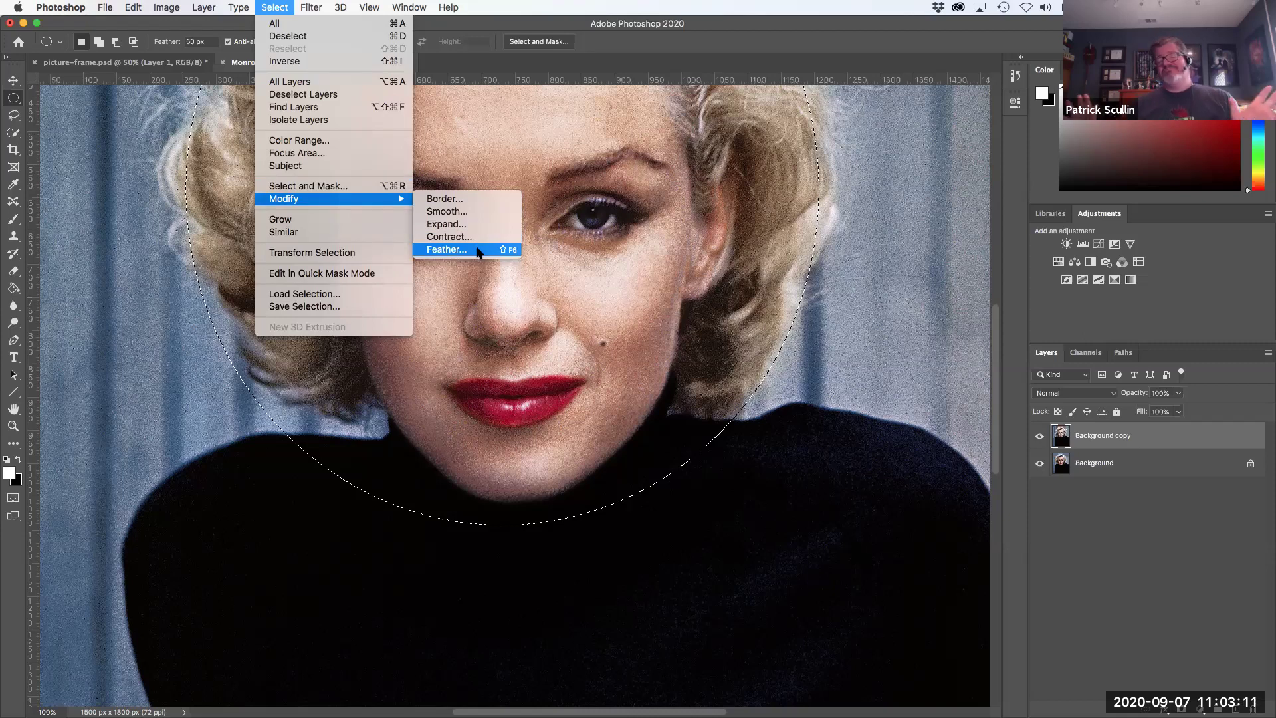
click(630, 47)
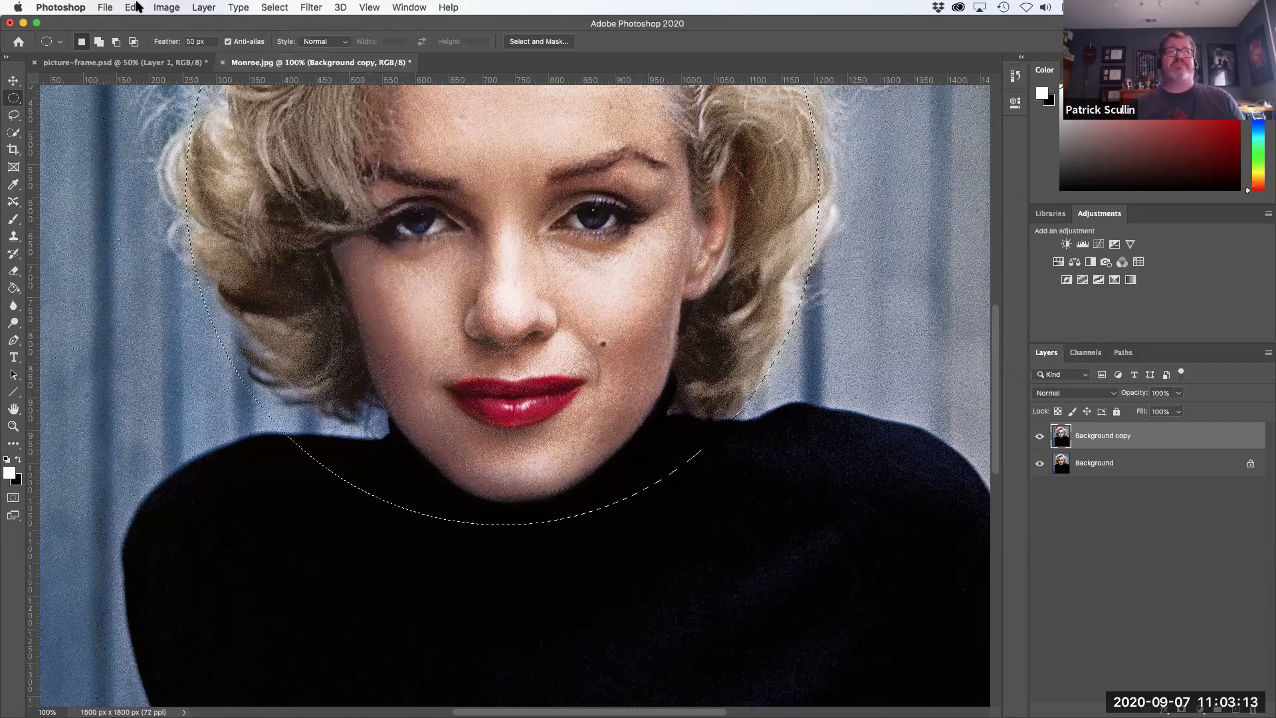
- Try Hue/Saturation hue shifts of +138 and -121 on the feathered head selection, and cancel the adjustment
click(166, 8)
mouse_move(236, 51)
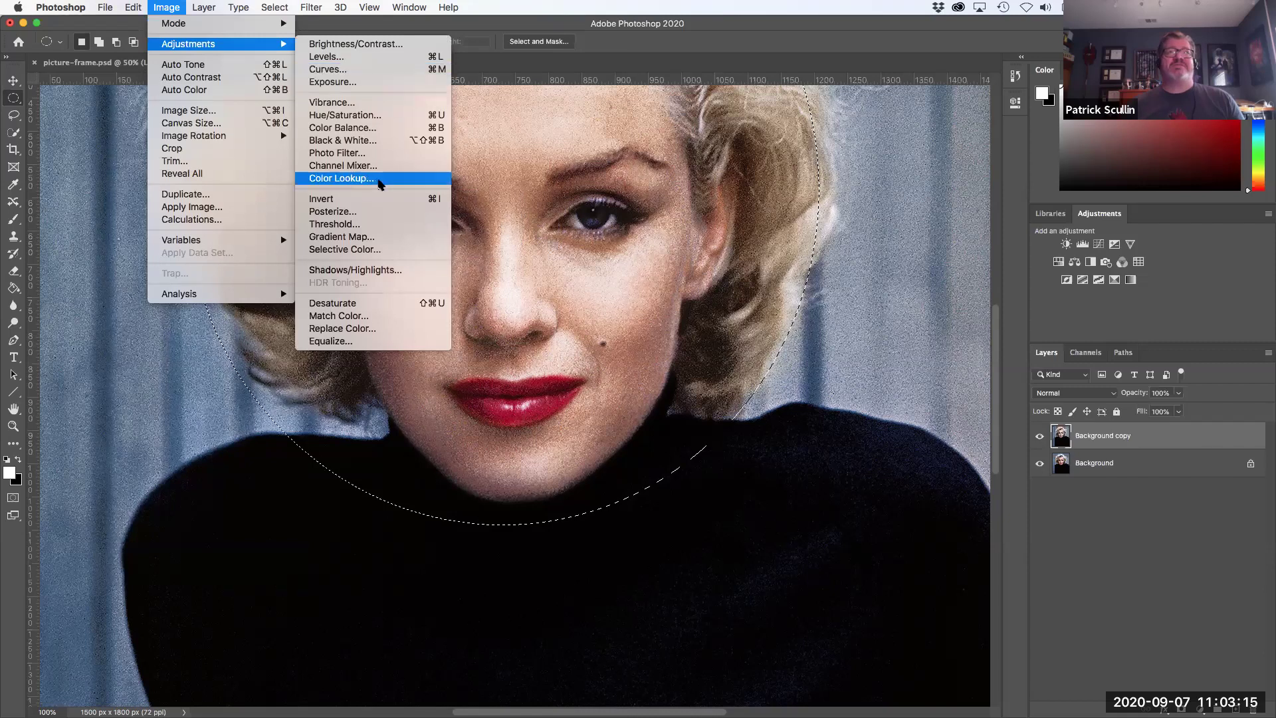
click(383, 121)
drag(877, 291, 932, 294)
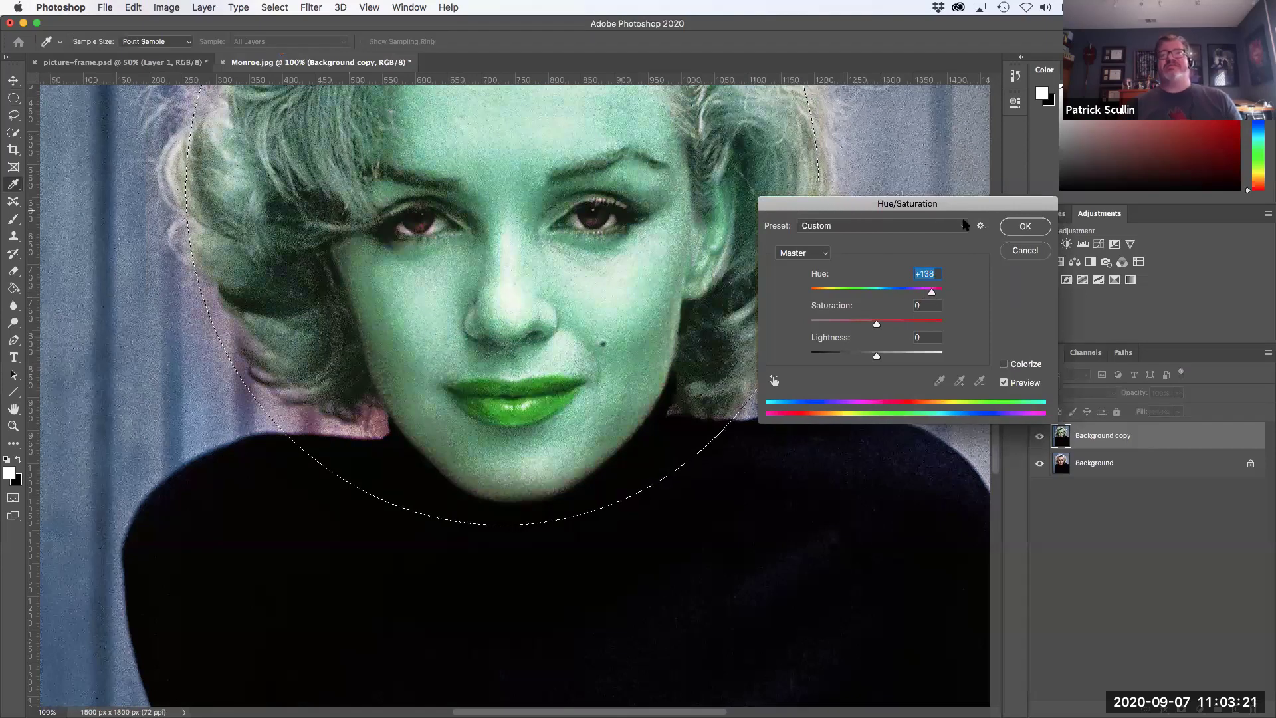
drag(837, 210, 943, 216)
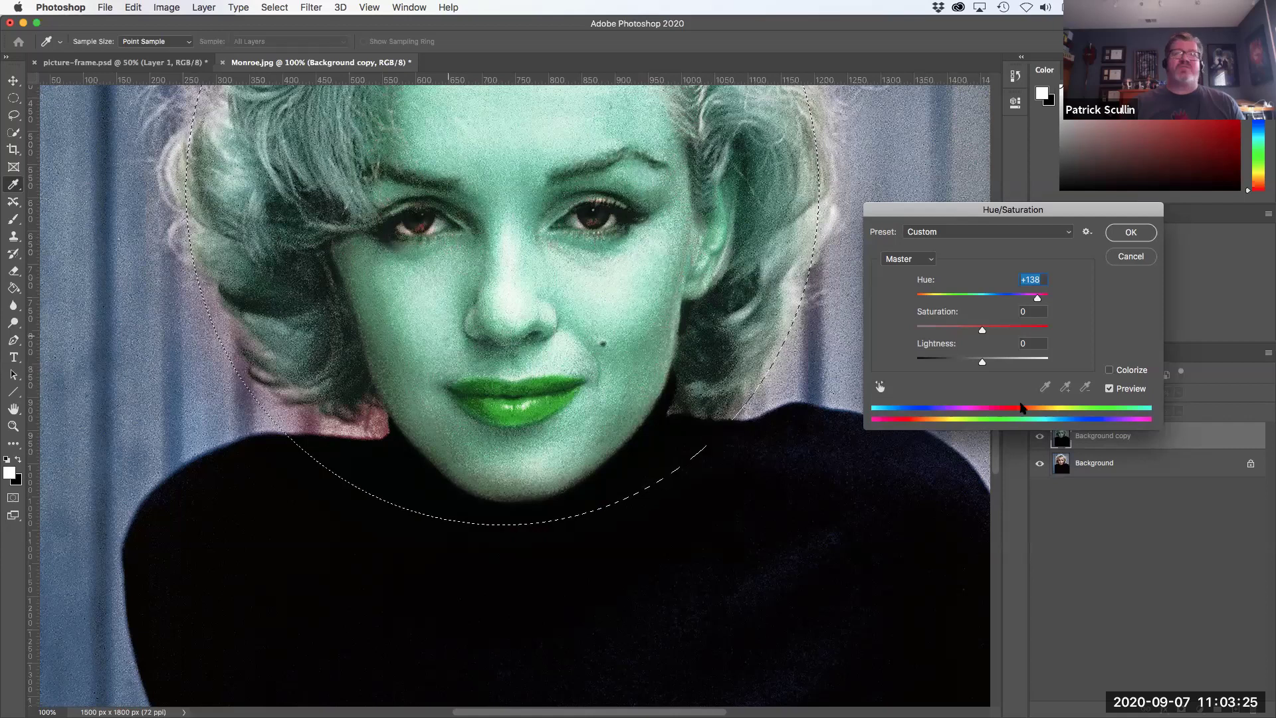
drag(1036, 298, 932, 299)
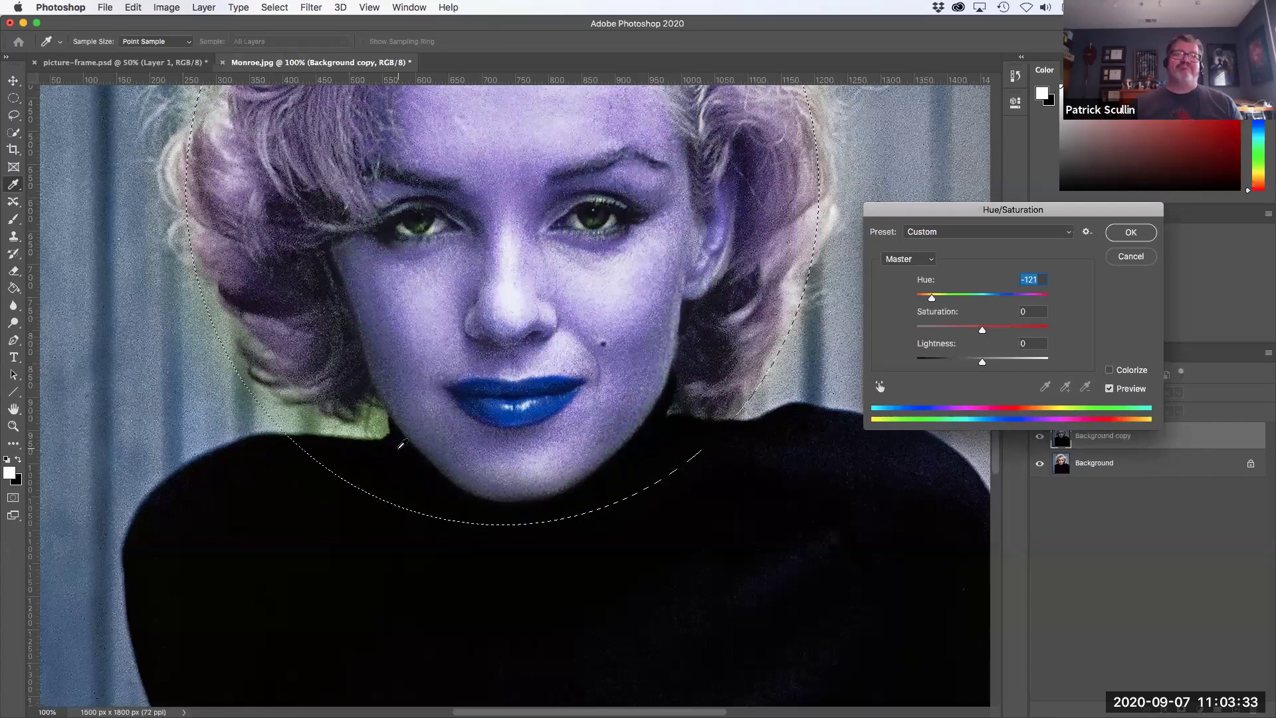
click(1123, 259)
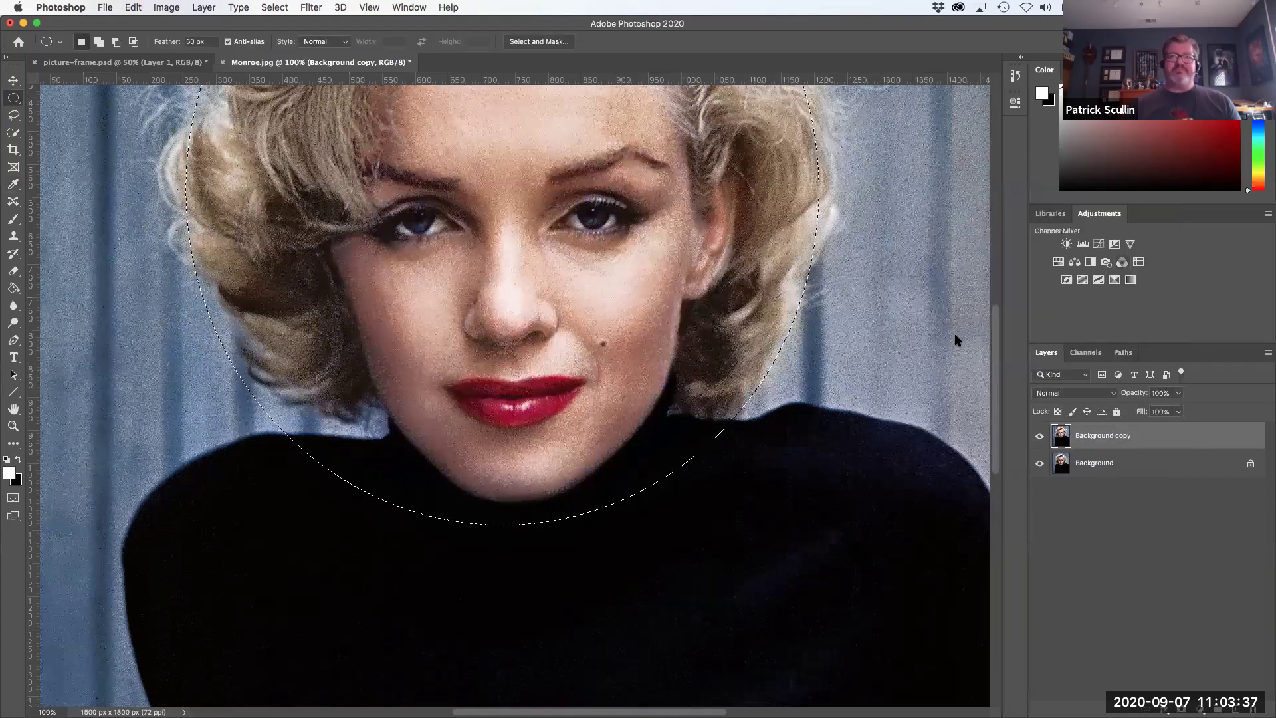
- Invert the elliptical selection, examine its outline along the image edges, and undo the inversion
key(super+0)
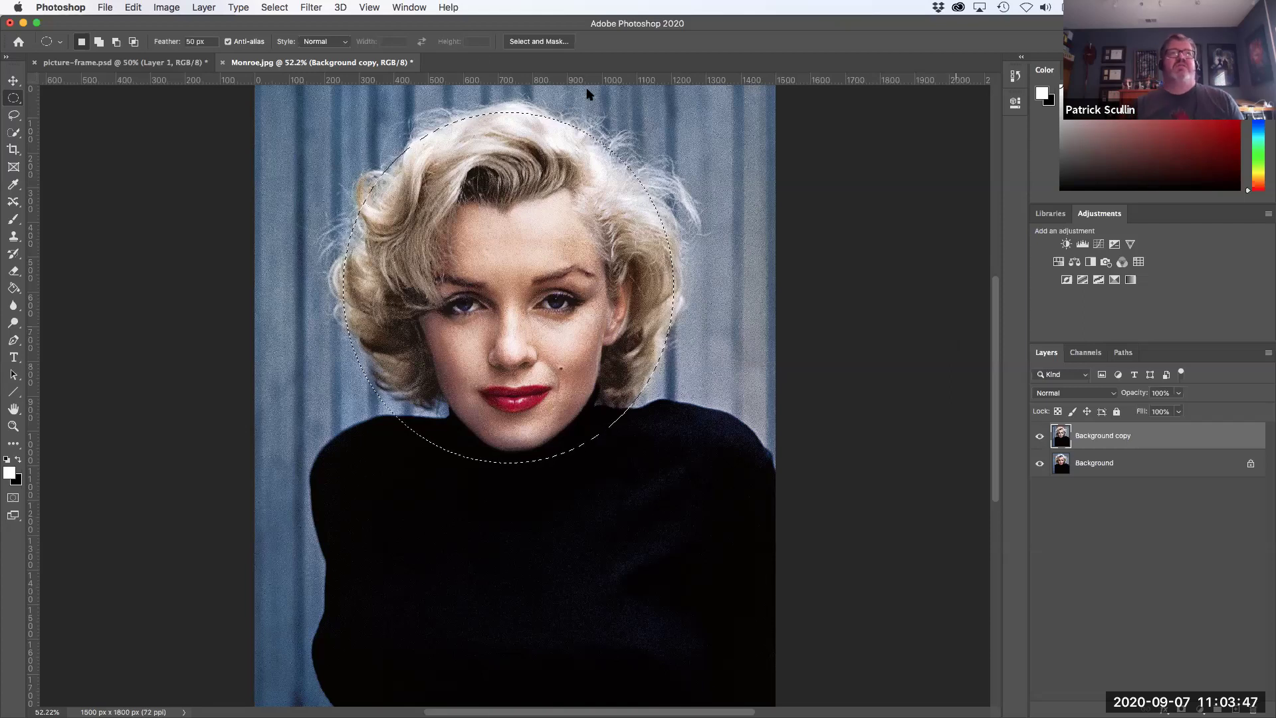
click(282, 7)
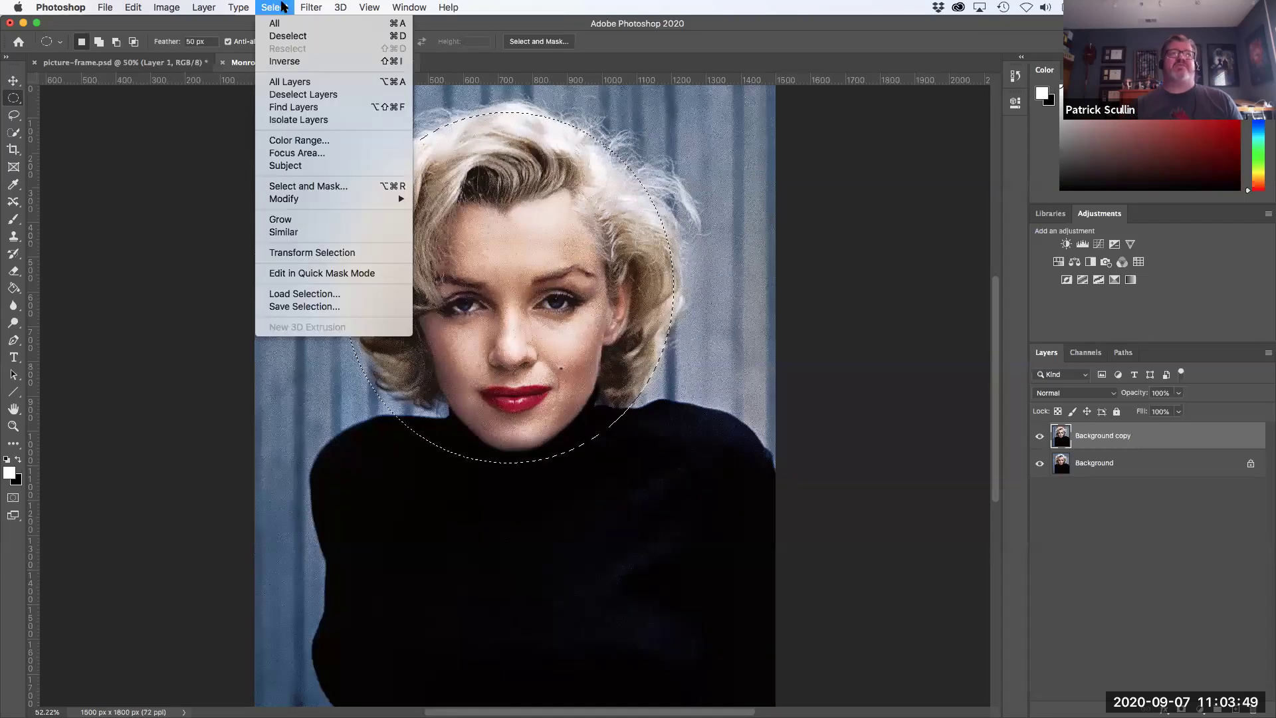
click(288, 61)
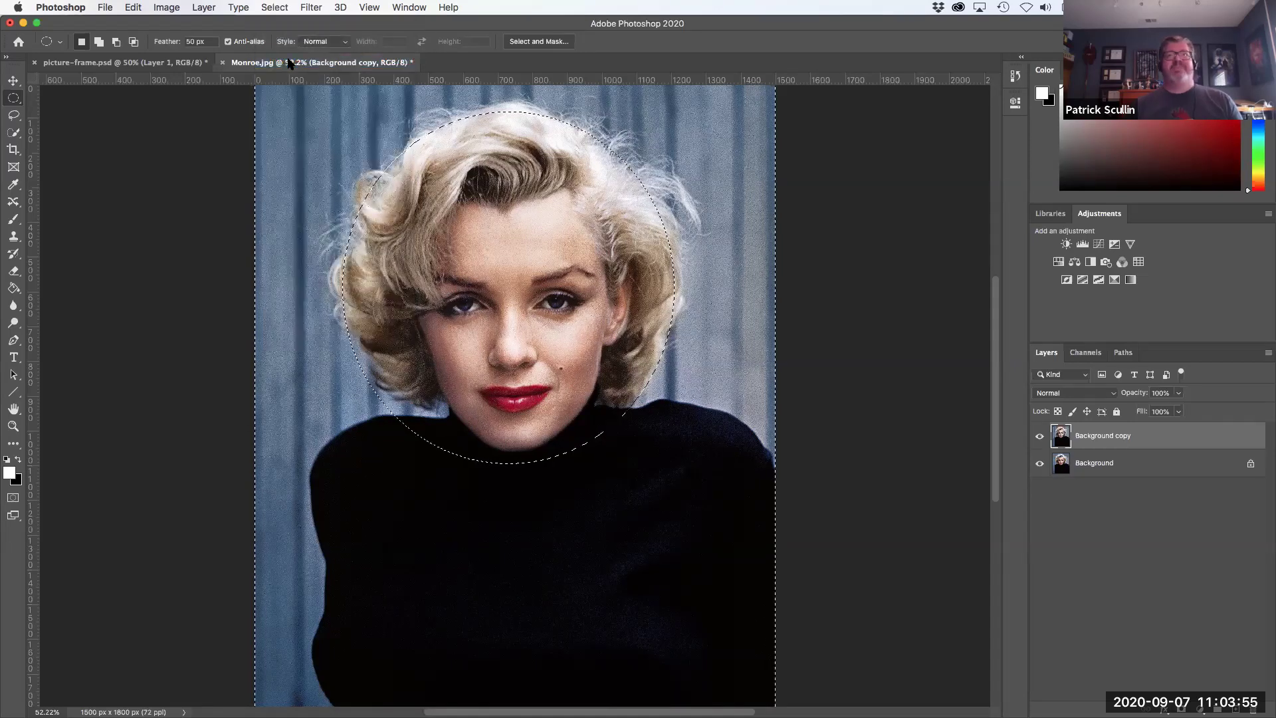
key(super+plus)
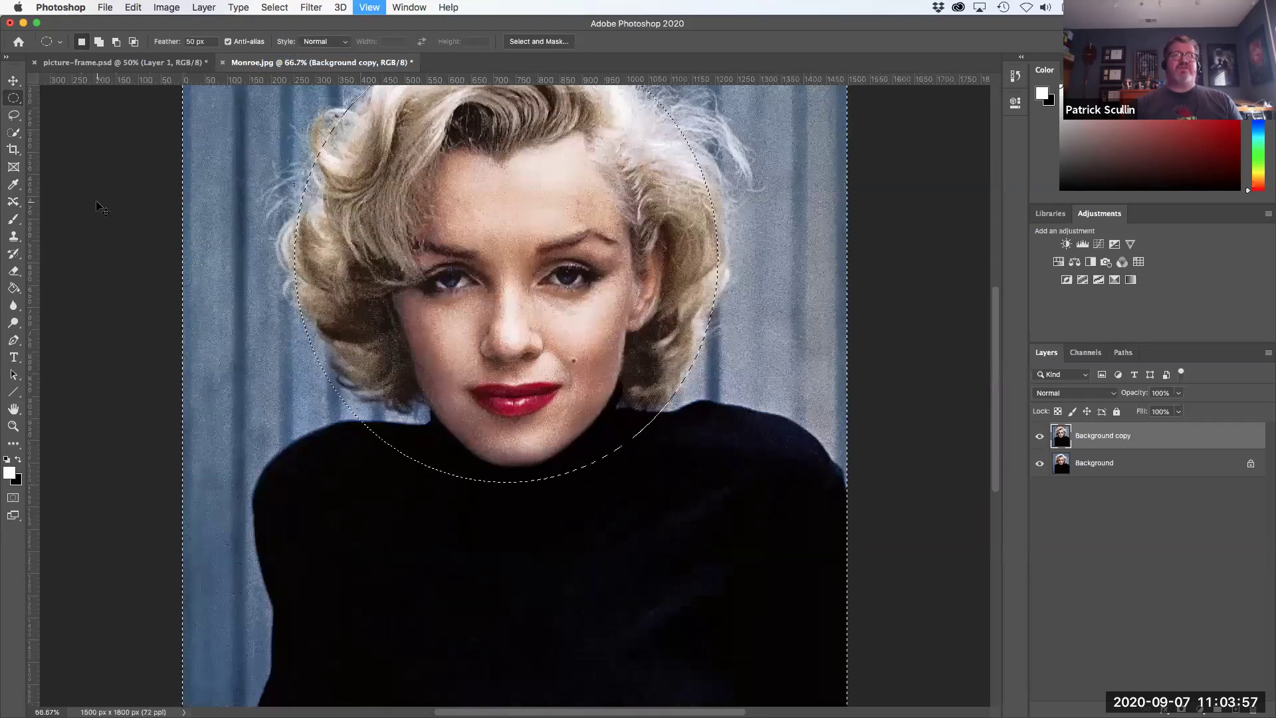
key(super+plus)
scroll(507, 285, left, 5)
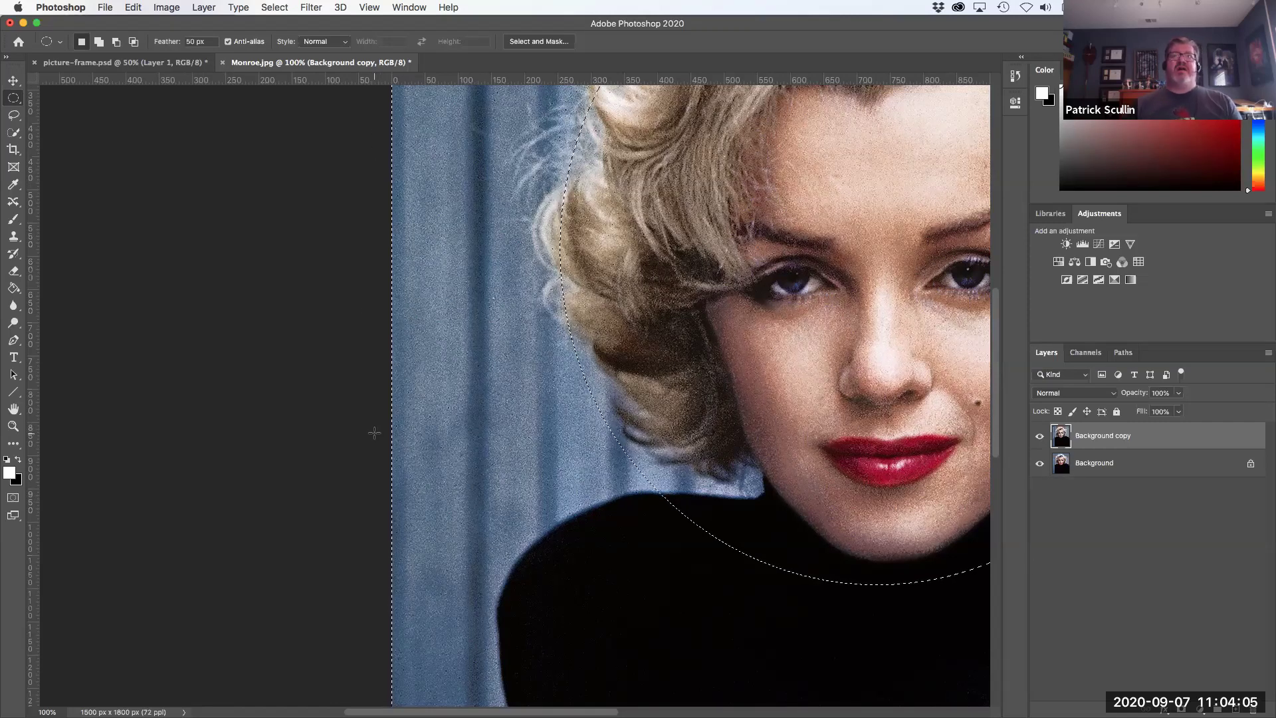
key(super+0)
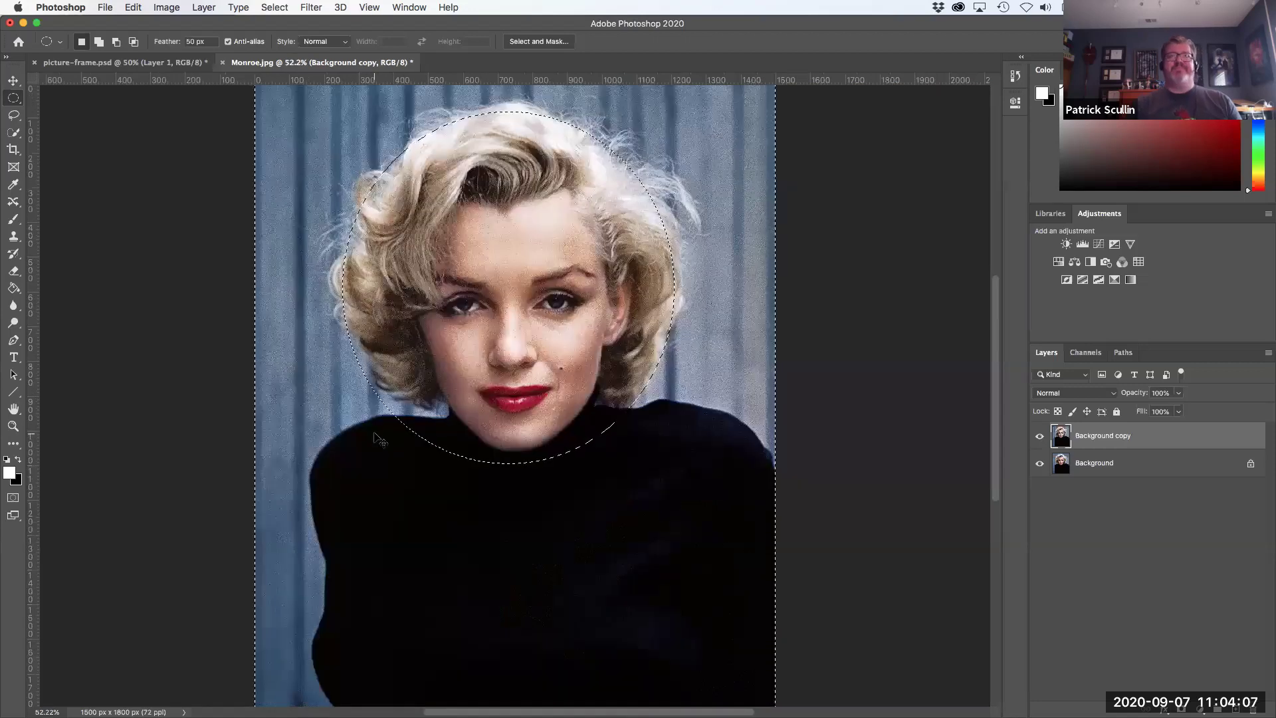
key(super+minus)
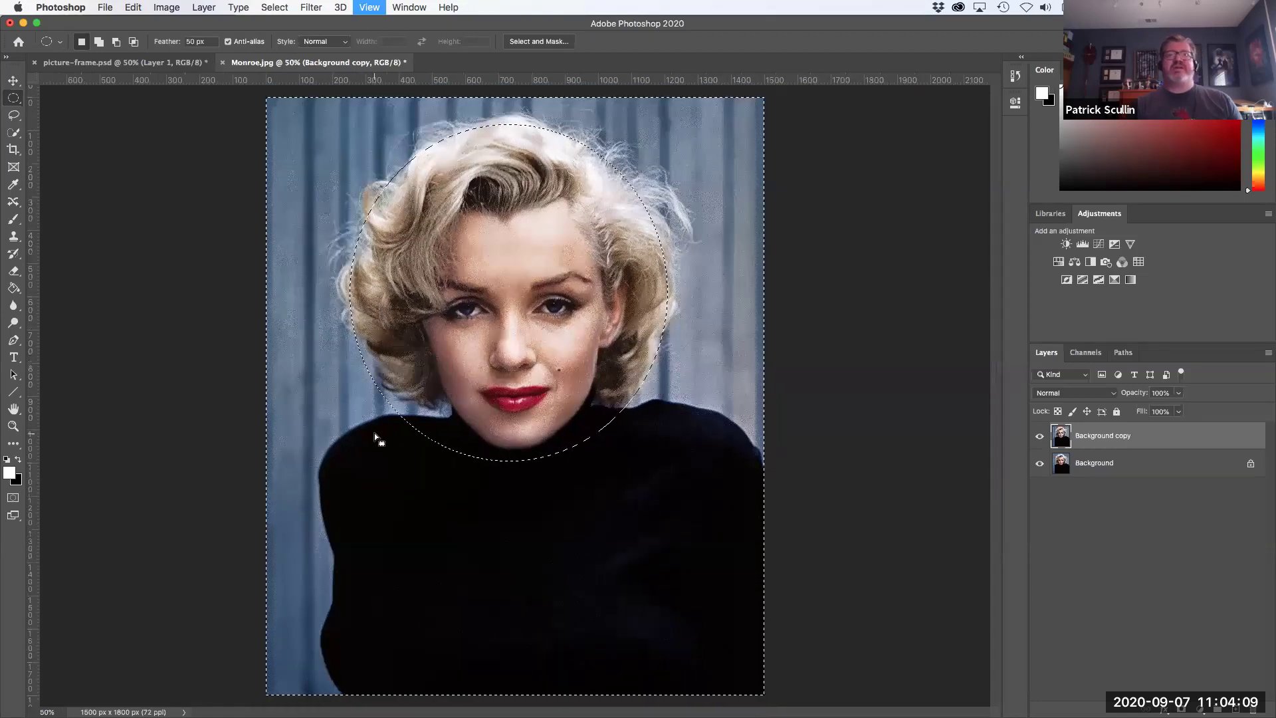
key(super+minus)
key(super+z)
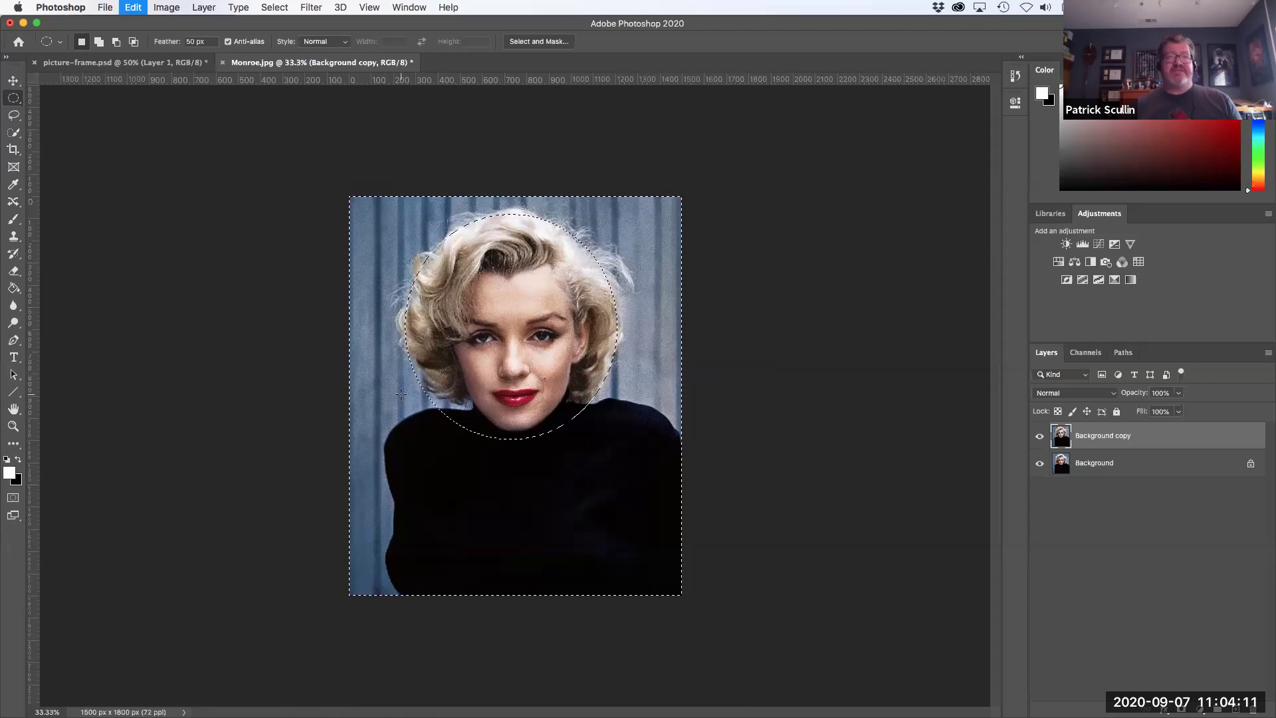
- Add a new layer with the default settings and fill the feathered elliptical selection on it with red
click(1268, 353)
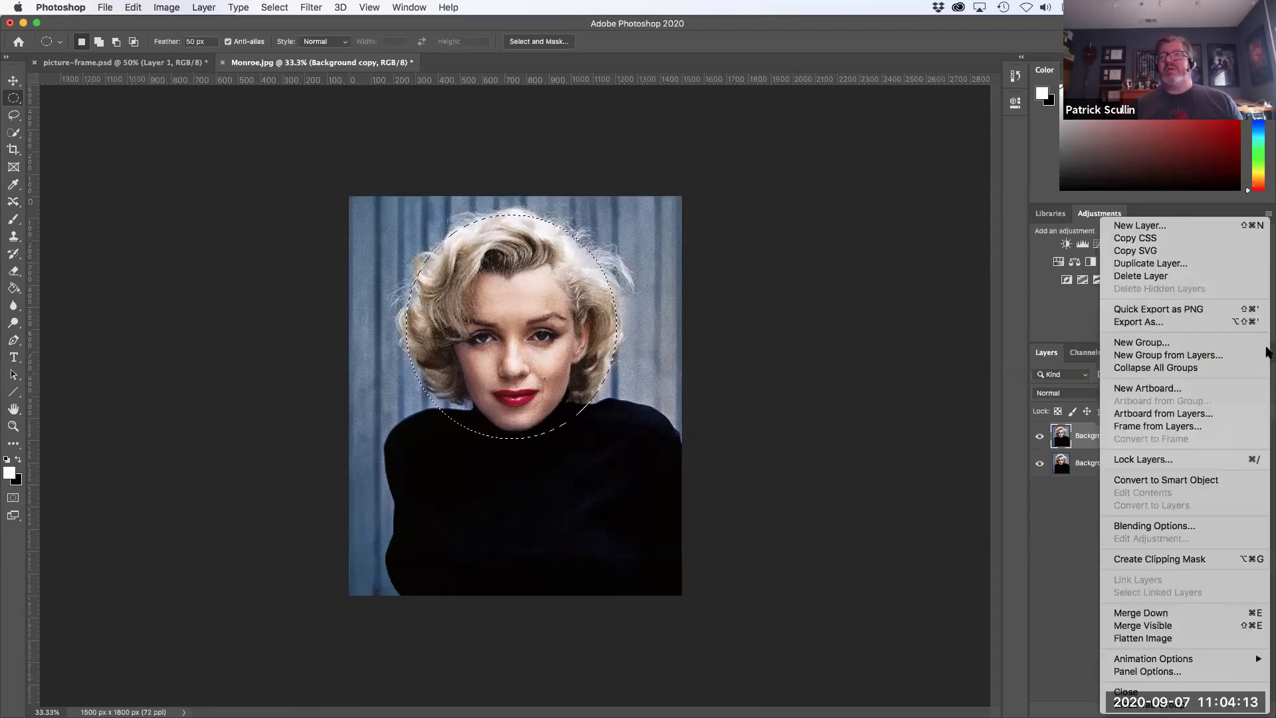
click(1178, 229)
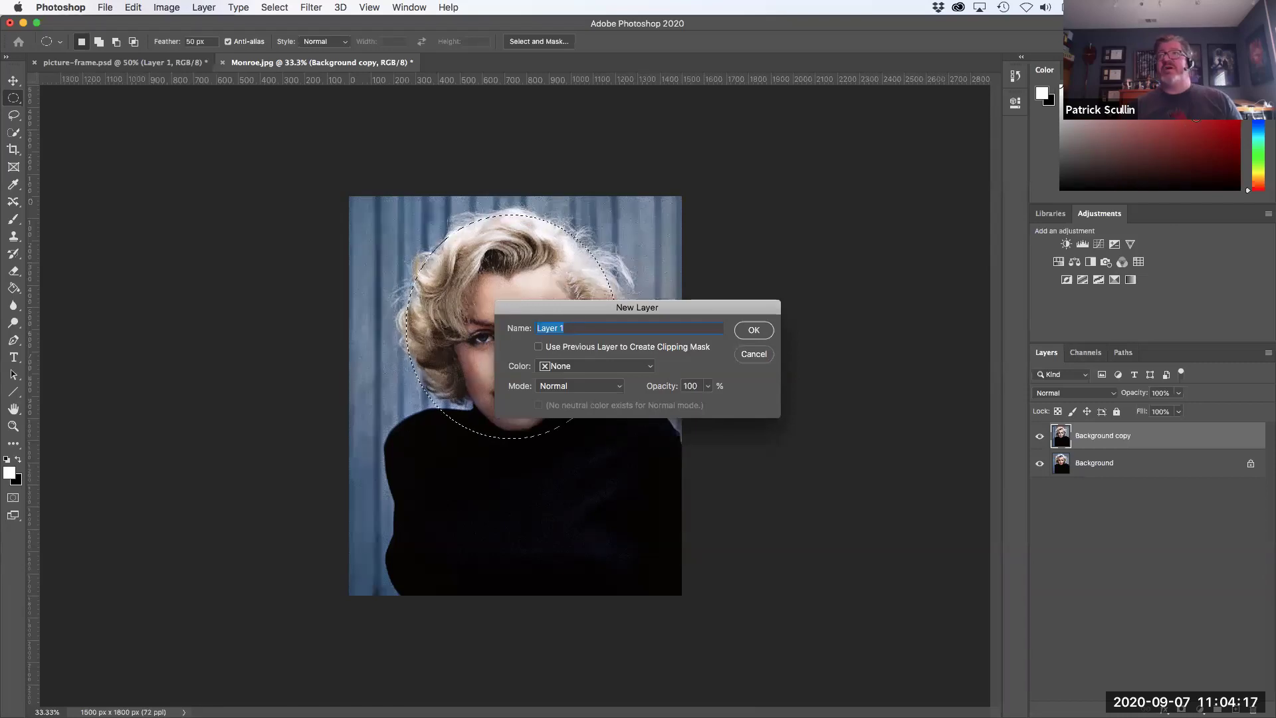
click(754, 331)
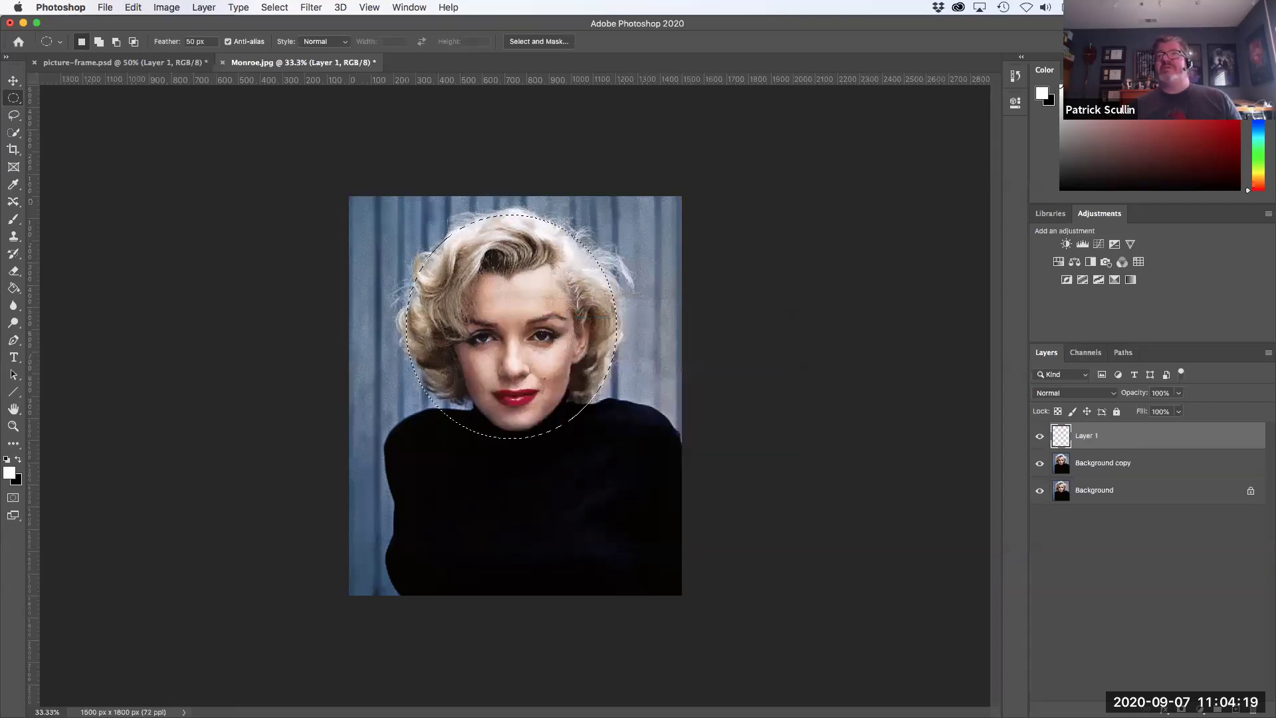
click(13, 289)
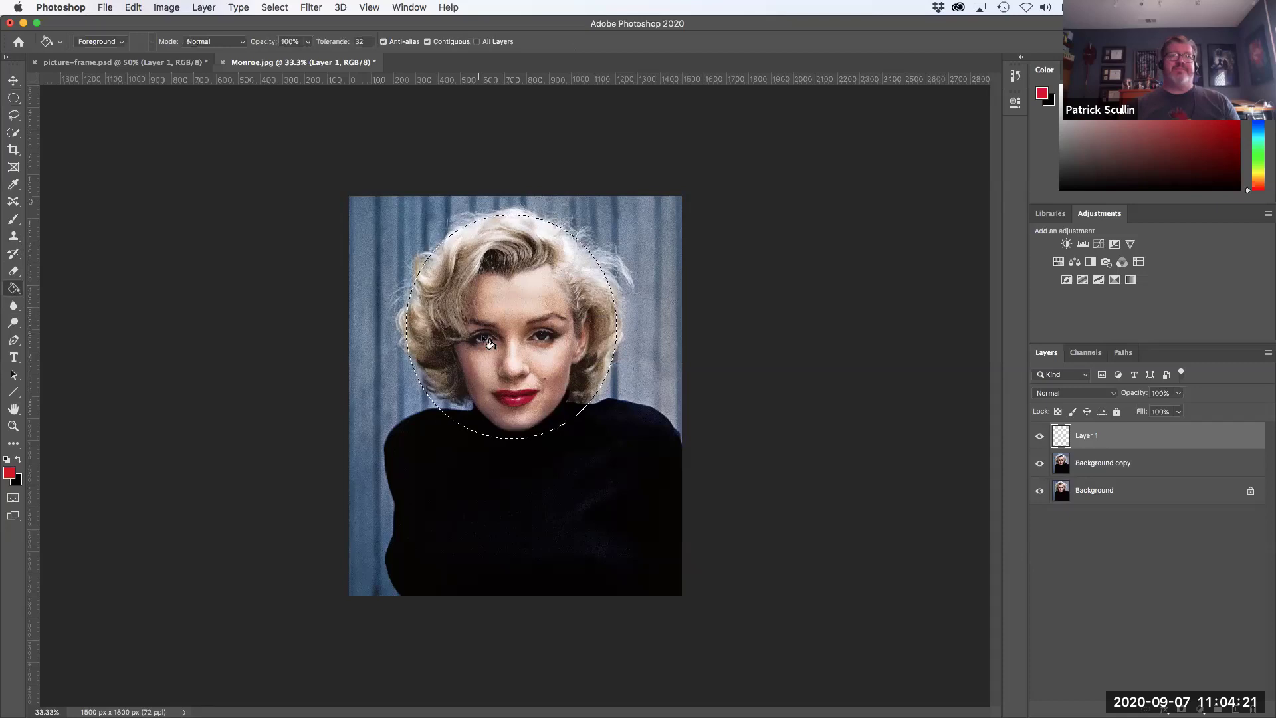
click(490, 344)
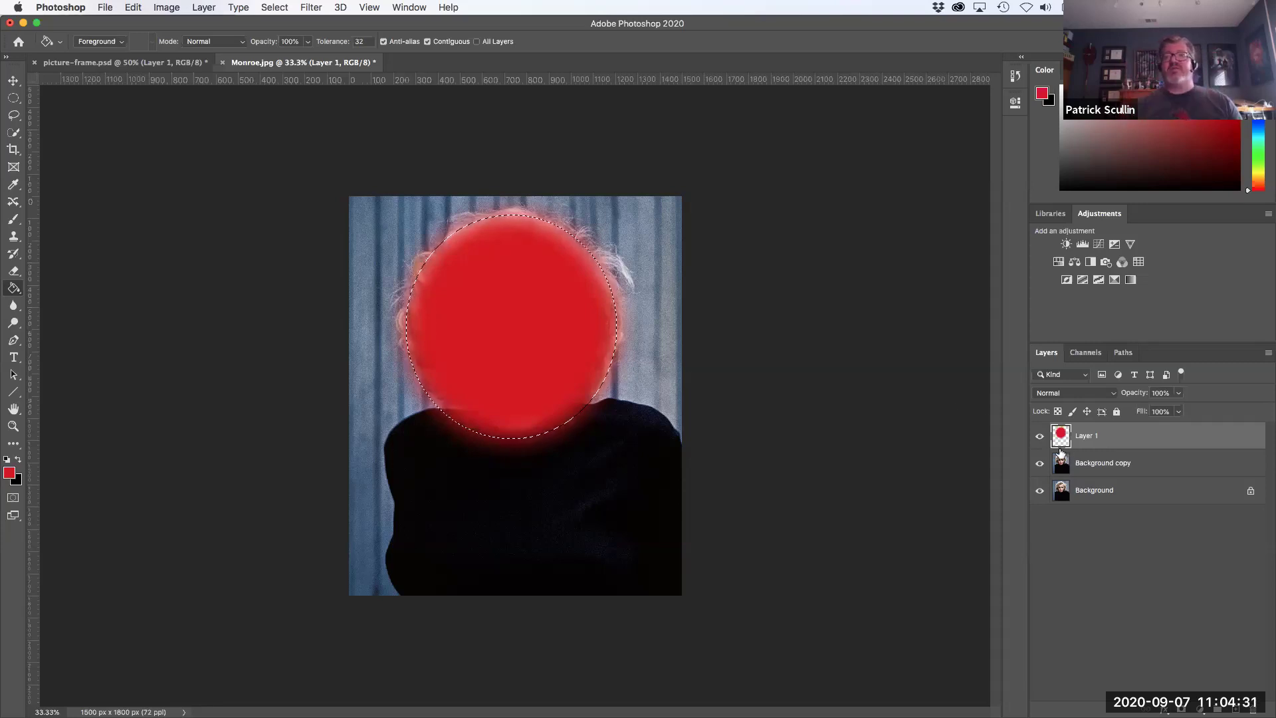
- Hide the layer with the red ellipse and add another new layer above it with the default settings
click(1040, 436)
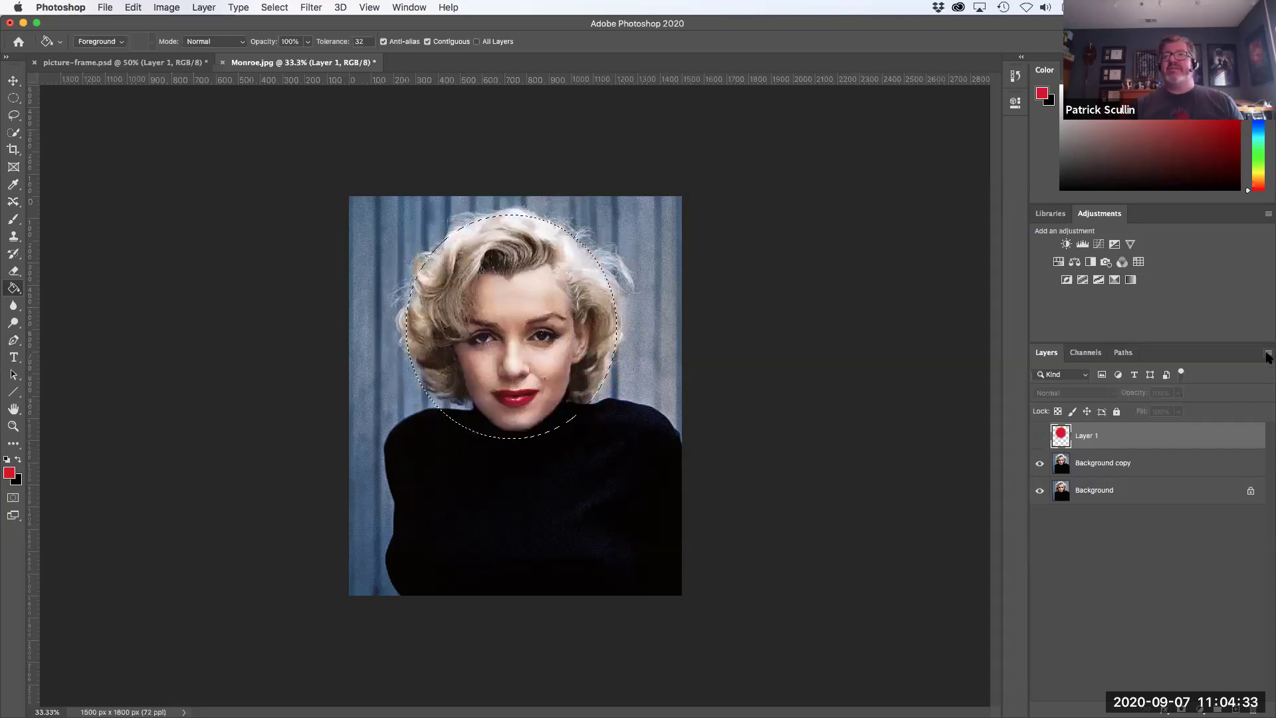
click(1268, 357)
click(1225, 233)
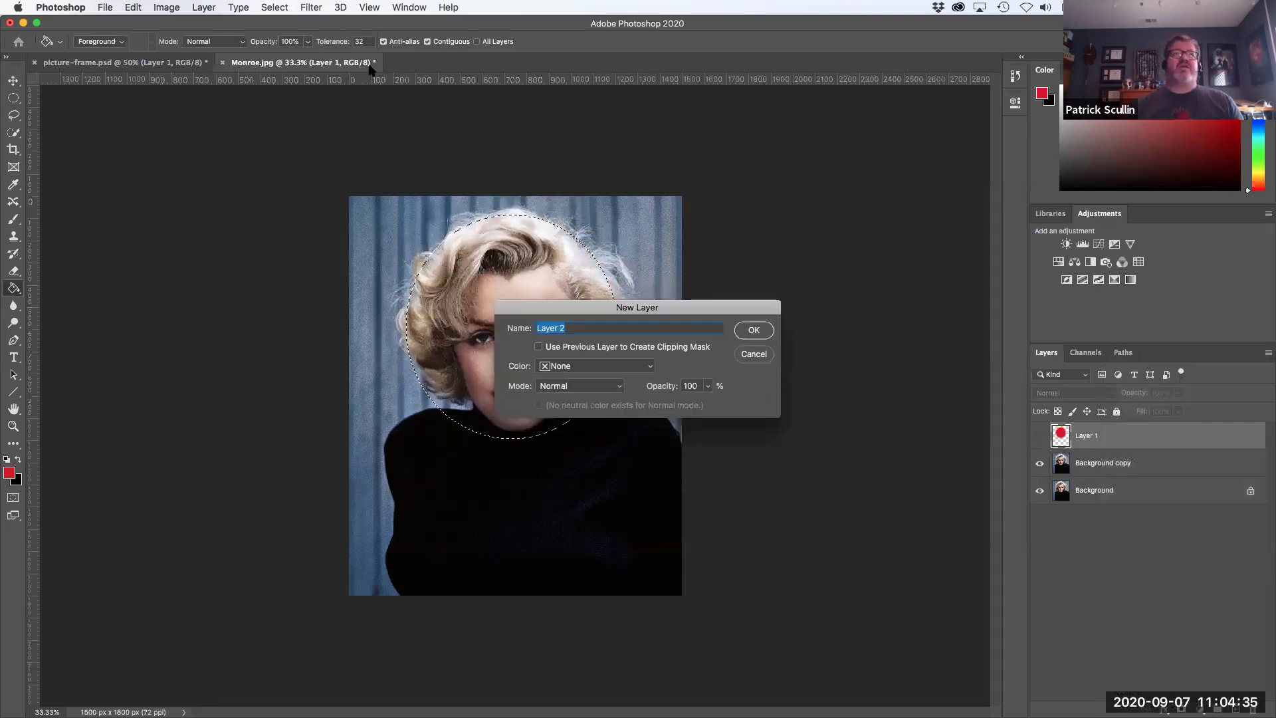
click(754, 330)
- Invert the selection and fill the area outside the head with red on the new layer
click(275, 8)
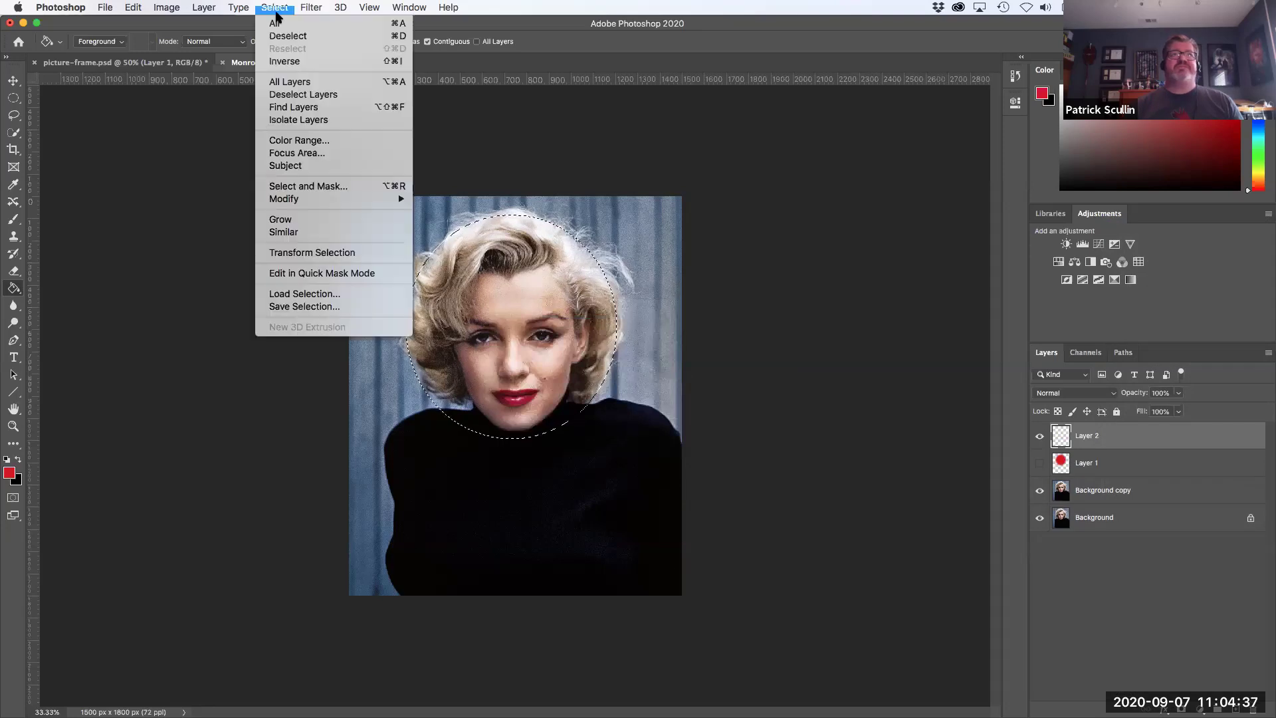
click(286, 61)
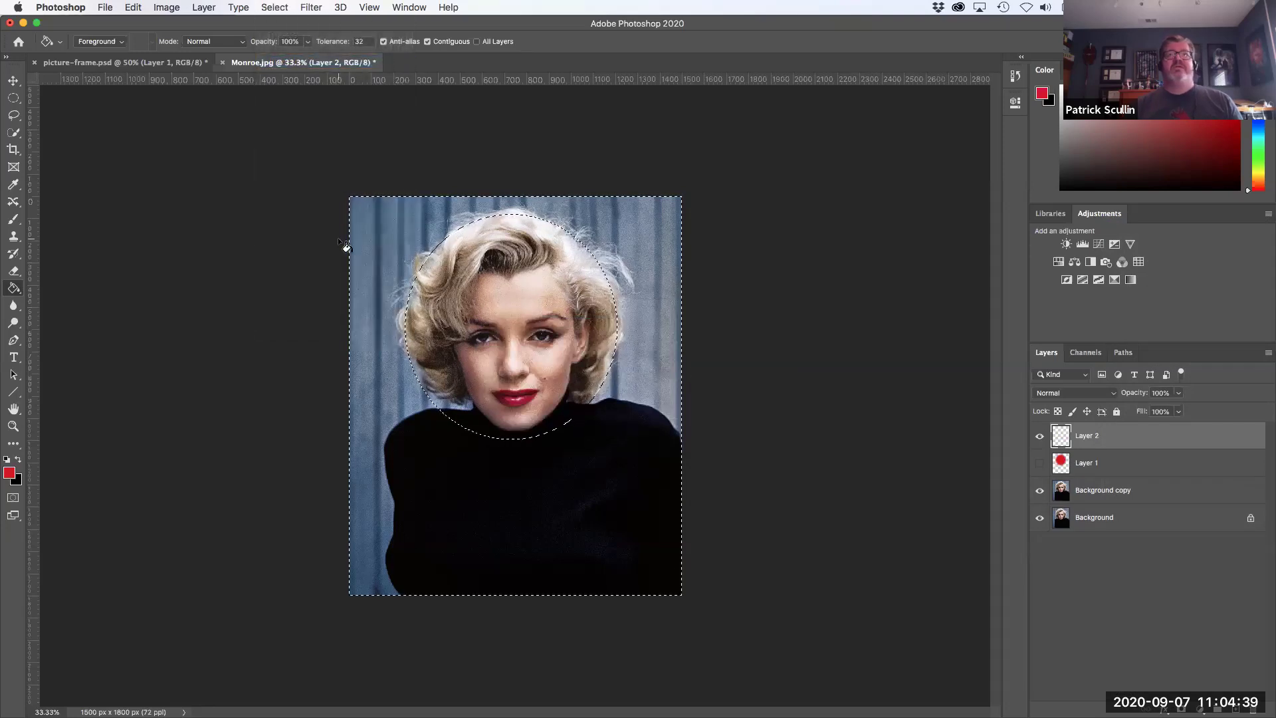
click(385, 296)
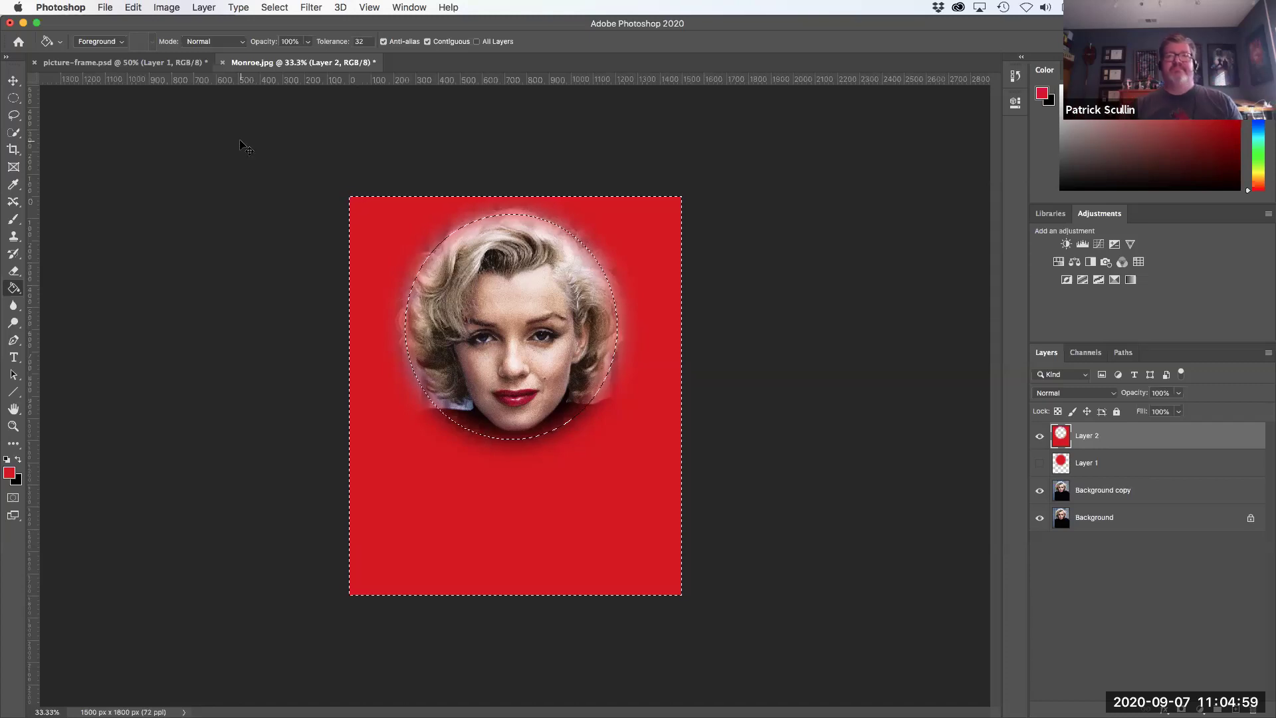
- Undo the red fill outside the head, then hide Layer 2 and make Background copy the active layer
key(super+z)
click(1040, 438)
click(1151, 493)
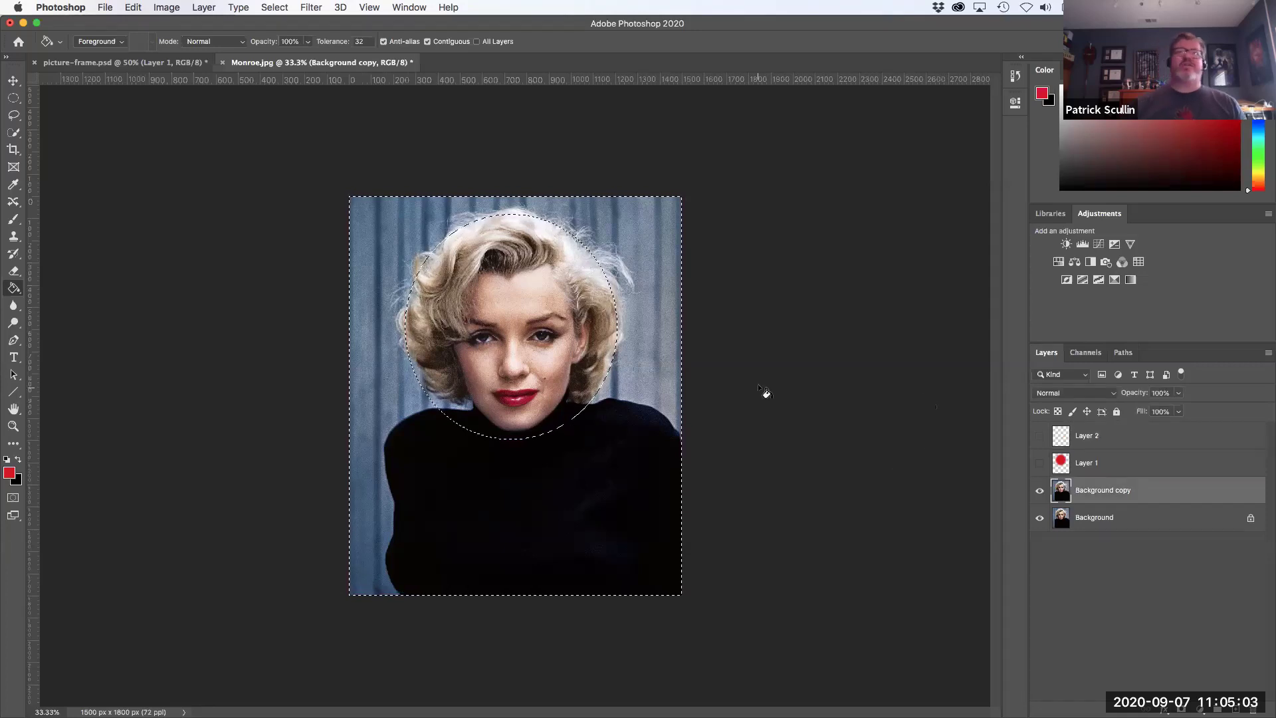
- Try a Hue/Saturation adjustment on the area outside the head in Background copy, with hue +47 and saturation -55
key(super+0)
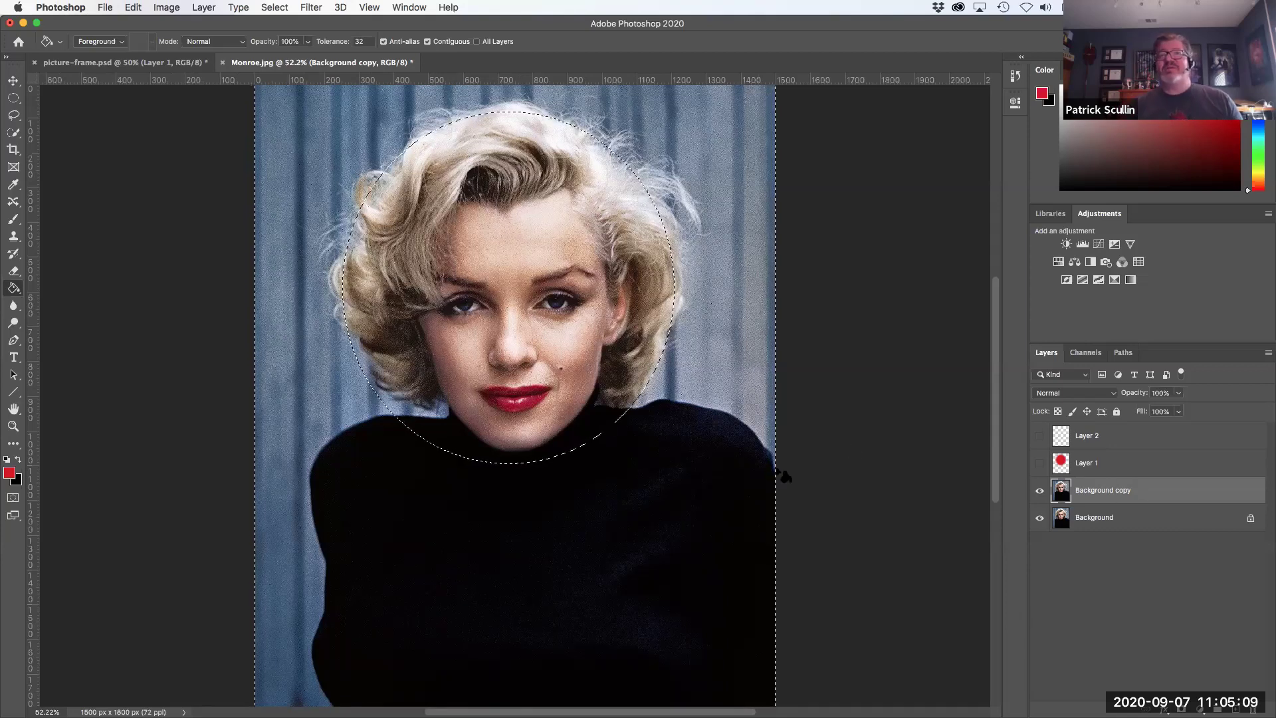
click(201, 7)
mouse_move(166, 7)
mouse_move(188, 44)
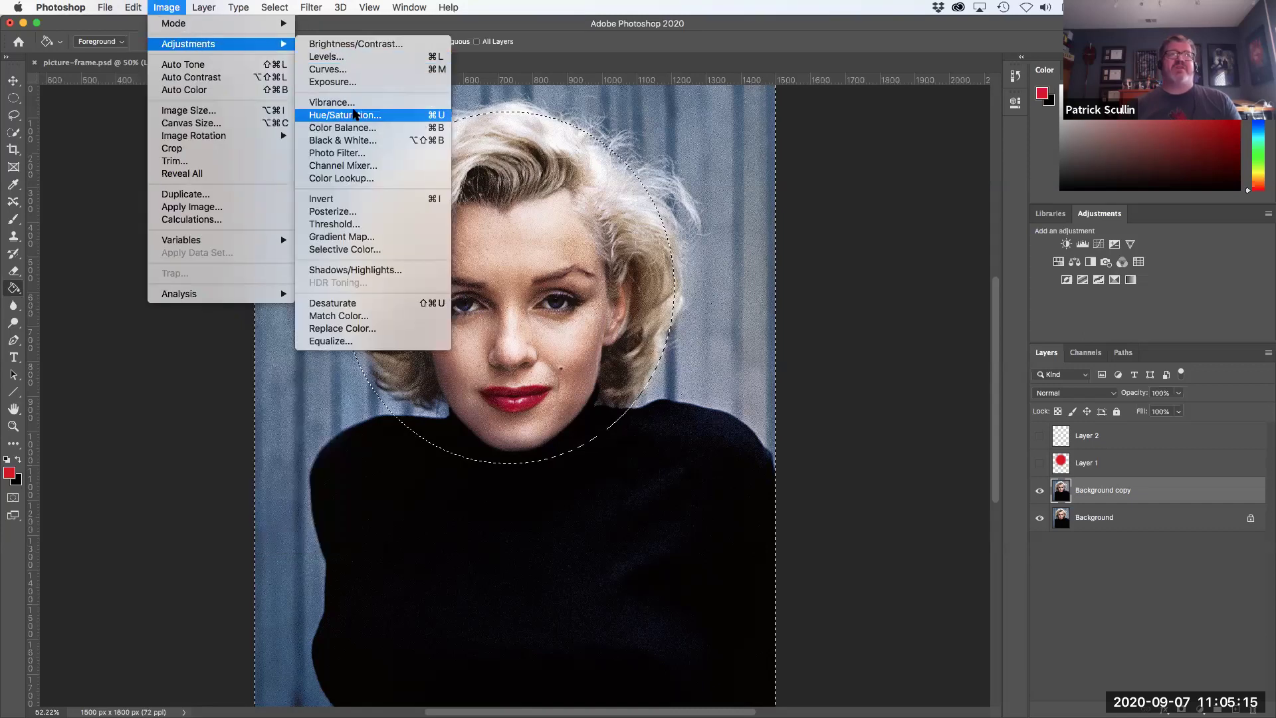
click(355, 114)
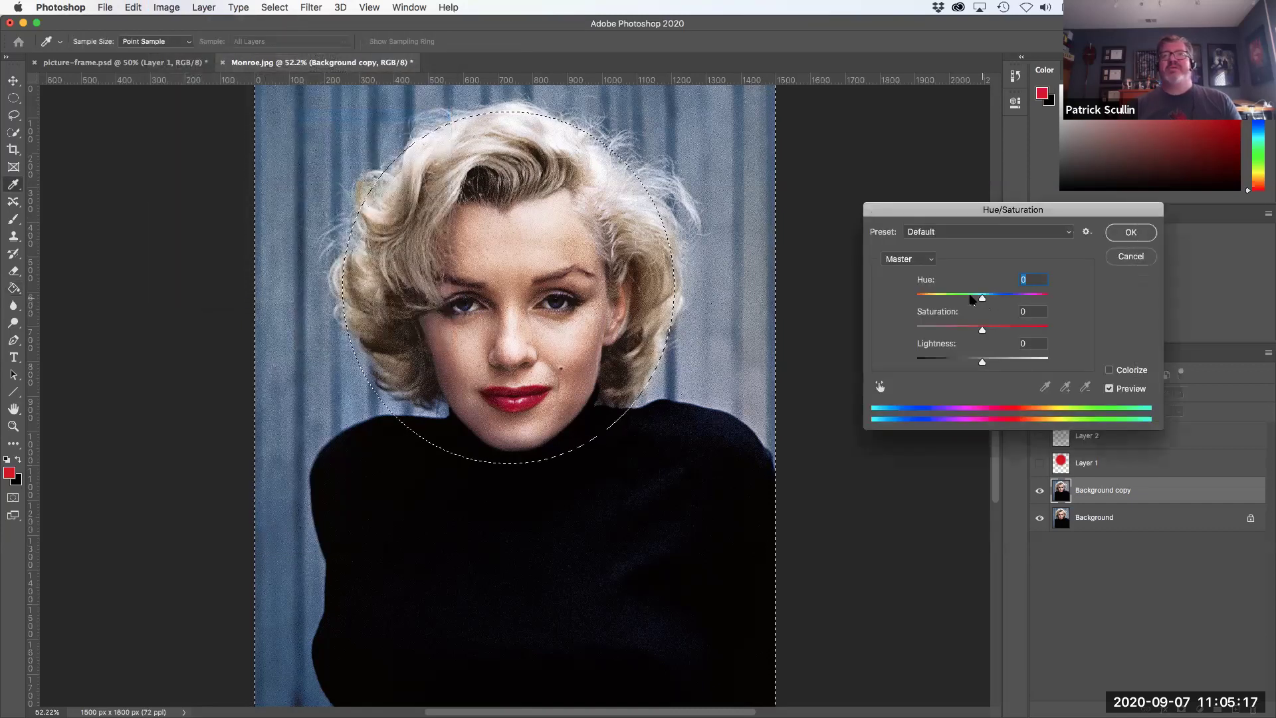
click(934, 298)
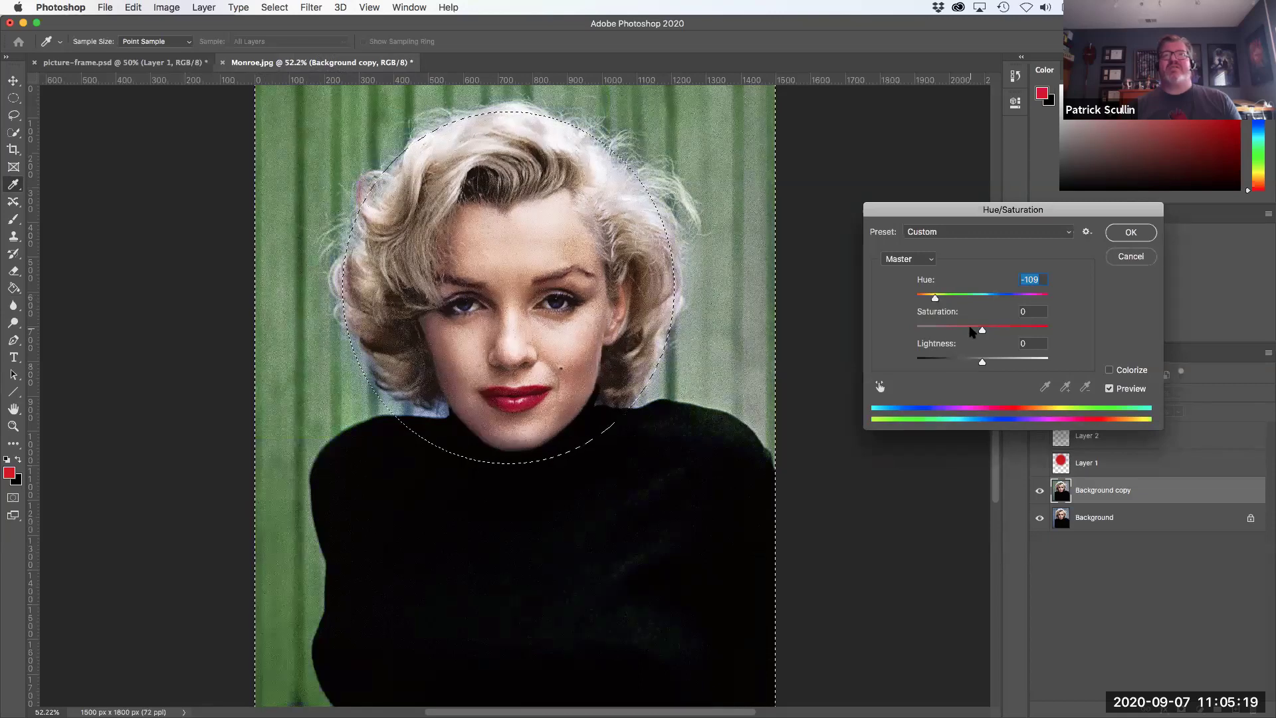
drag(983, 333, 938, 332)
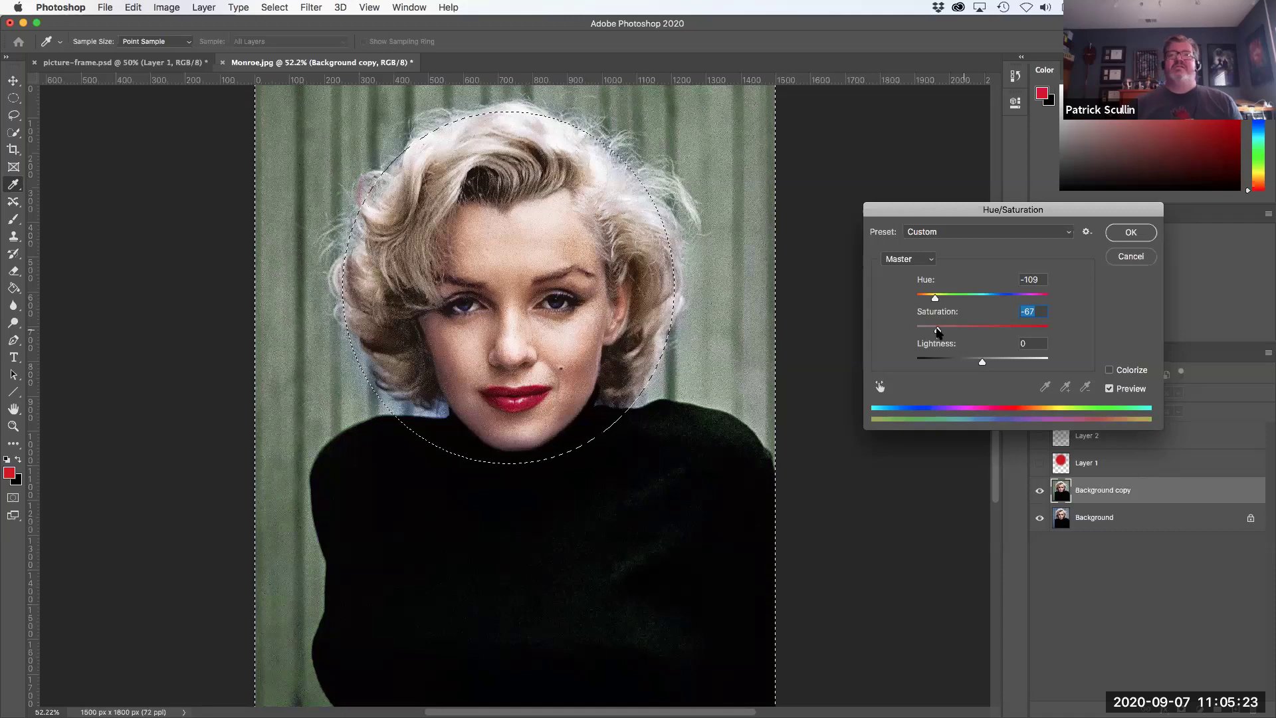
drag(935, 298, 1013, 298)
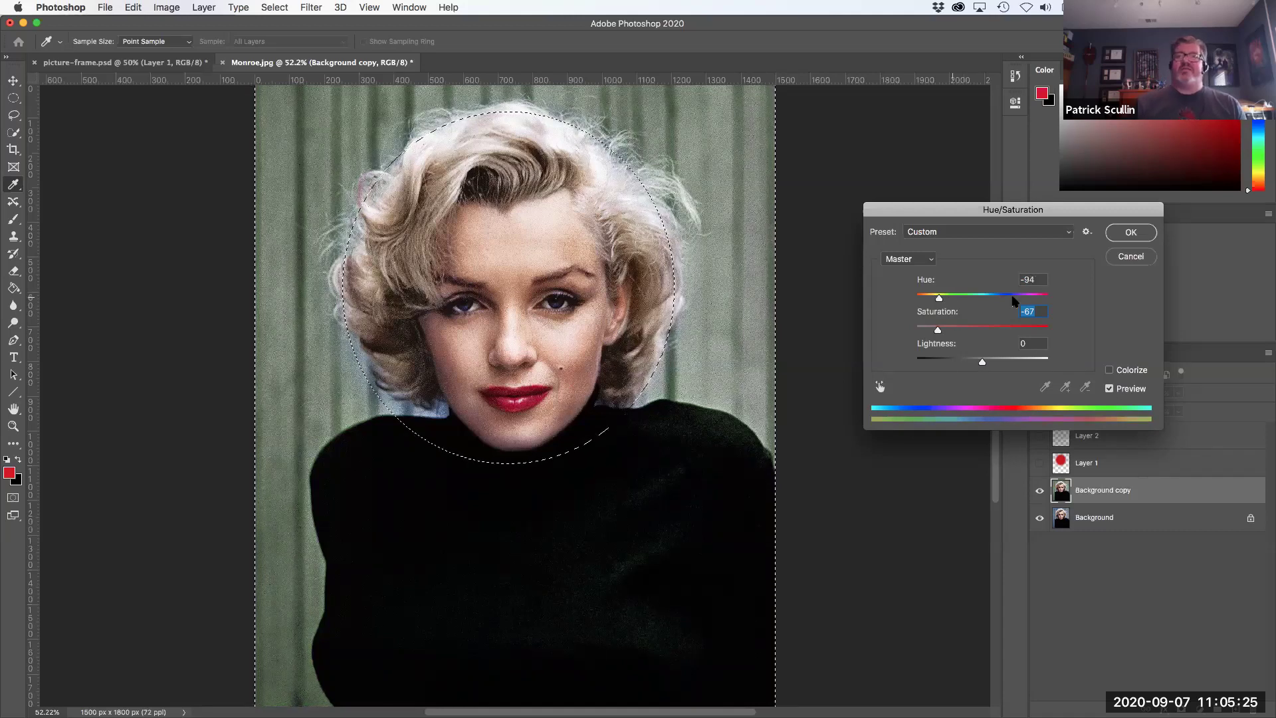
click(946, 329)
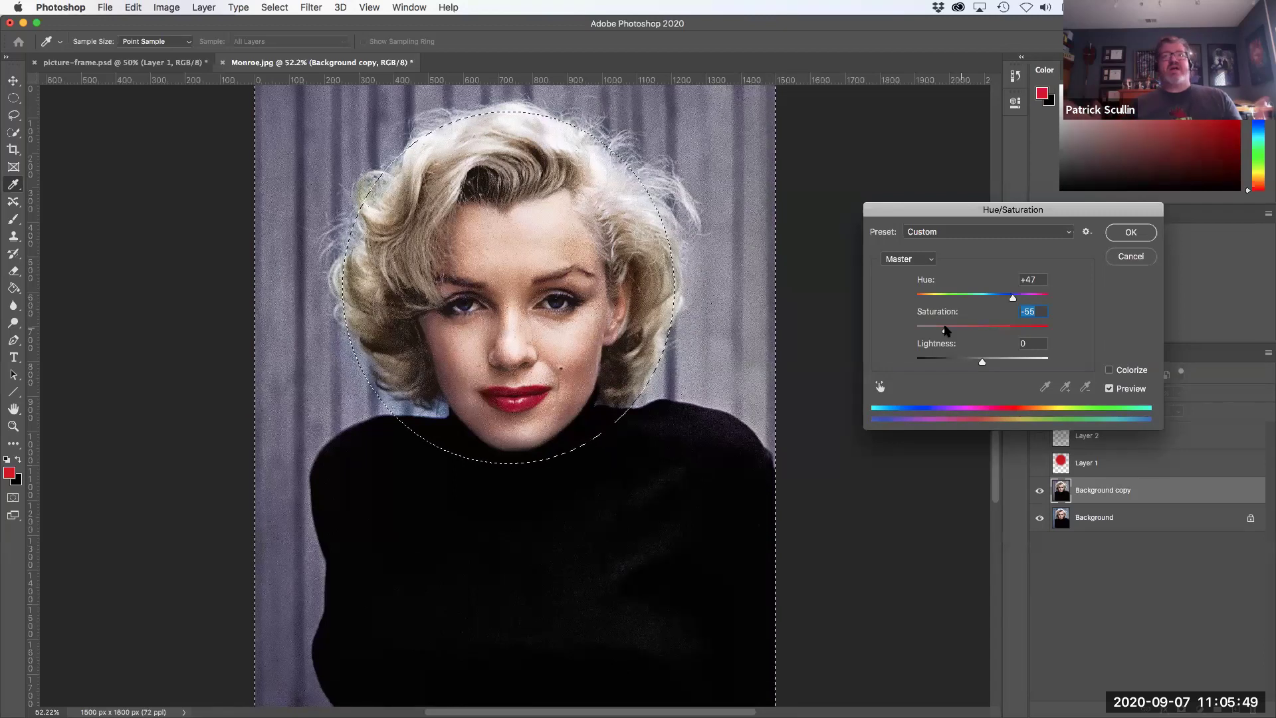
click(1130, 256)
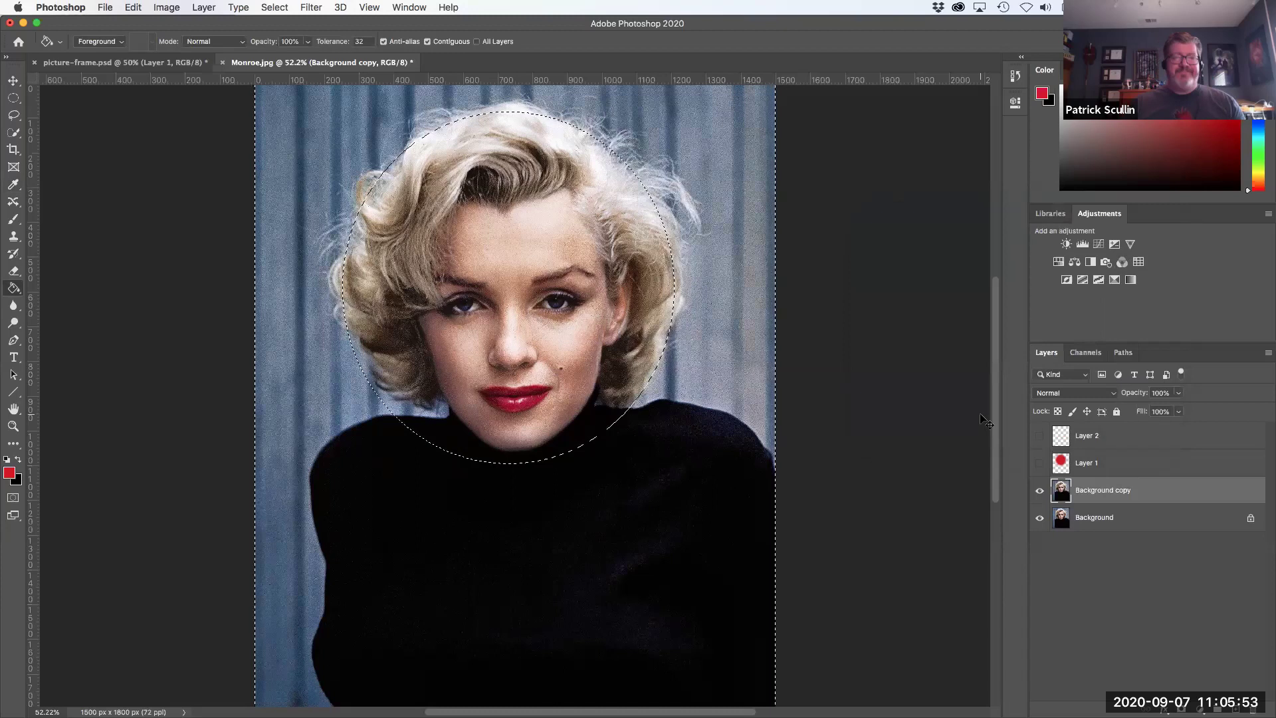
- Draw an unfeathered rectangular selection around the head and upper body on Background copy, clear of the photo's edges, and copy it
key(super+minus)
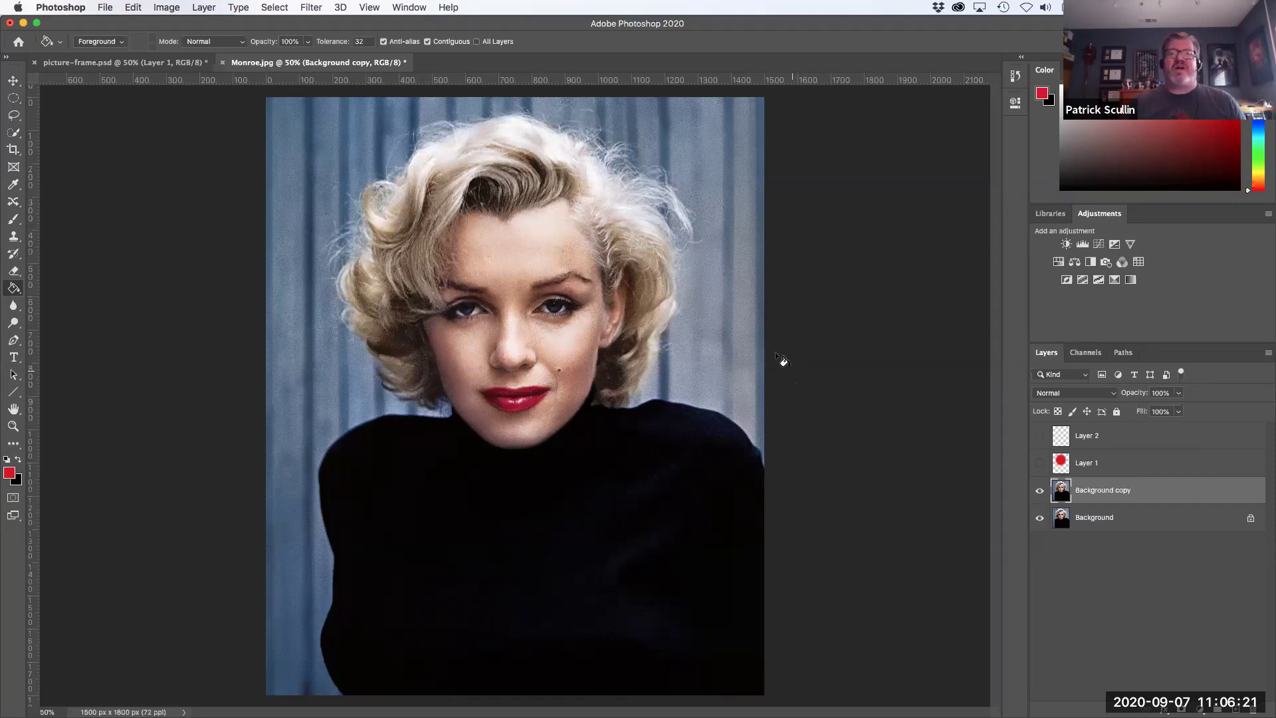
click(13, 97)
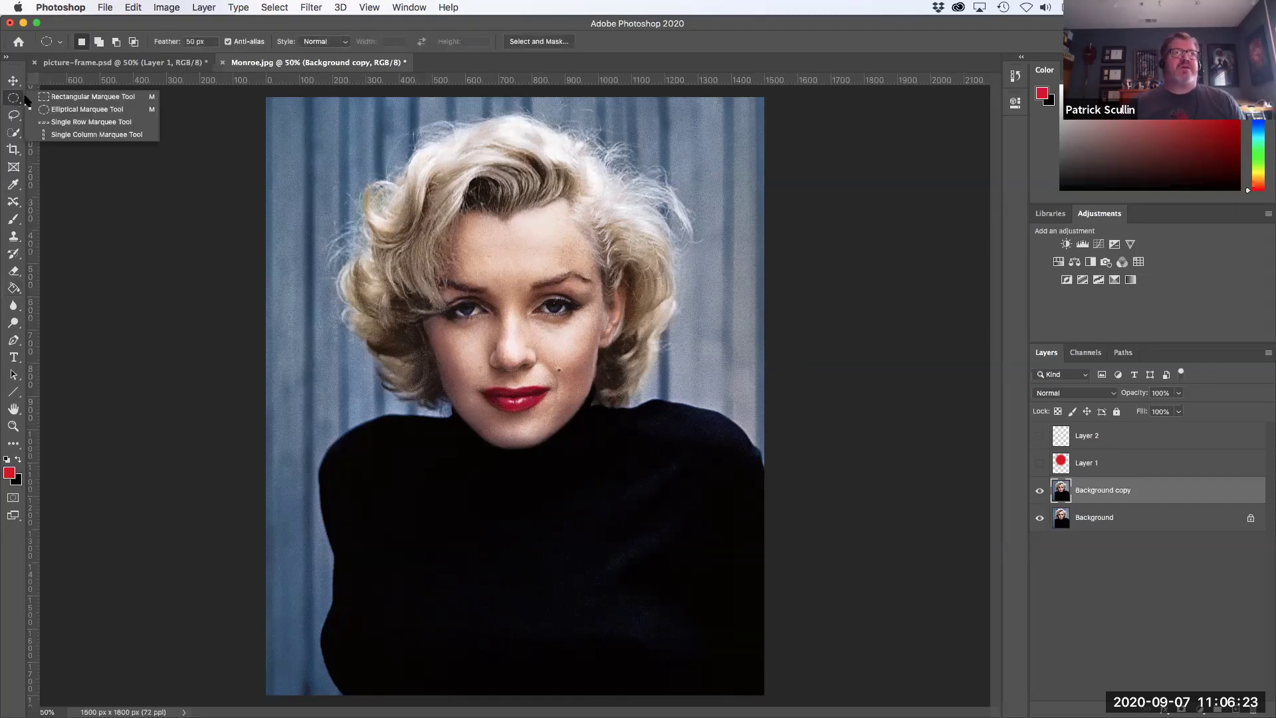
click(96, 98)
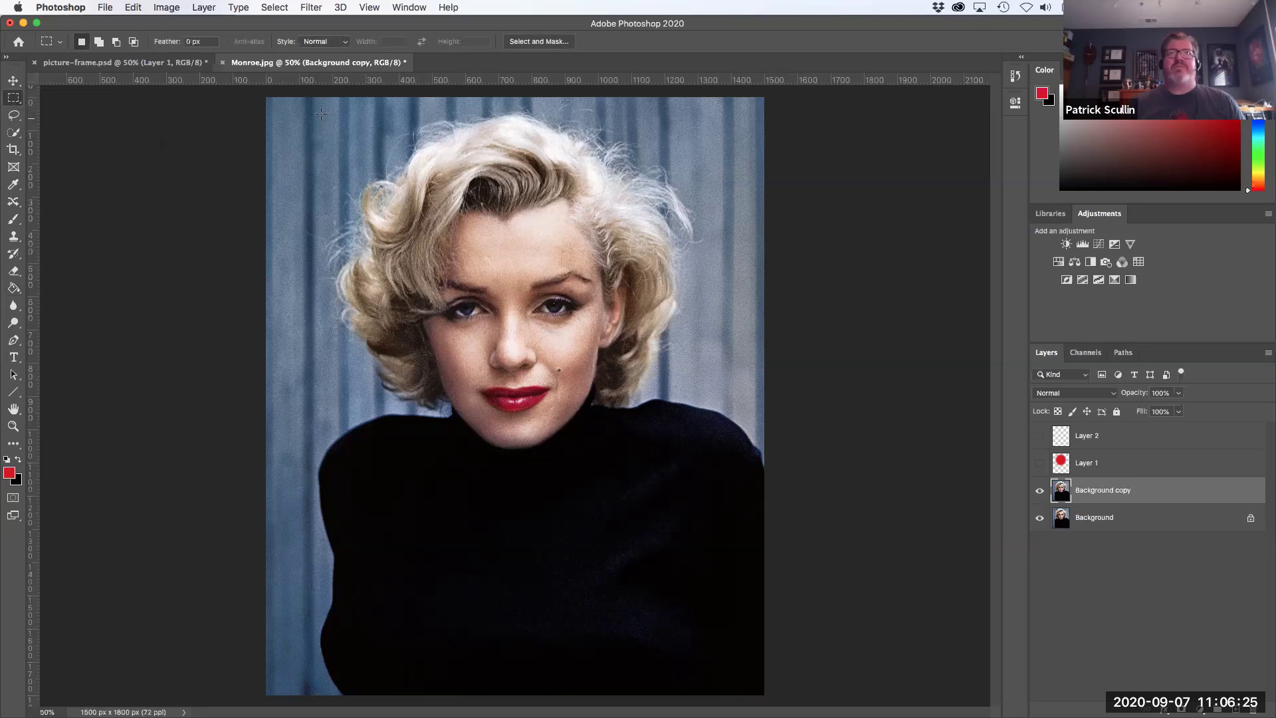
drag(302, 103, 723, 637)
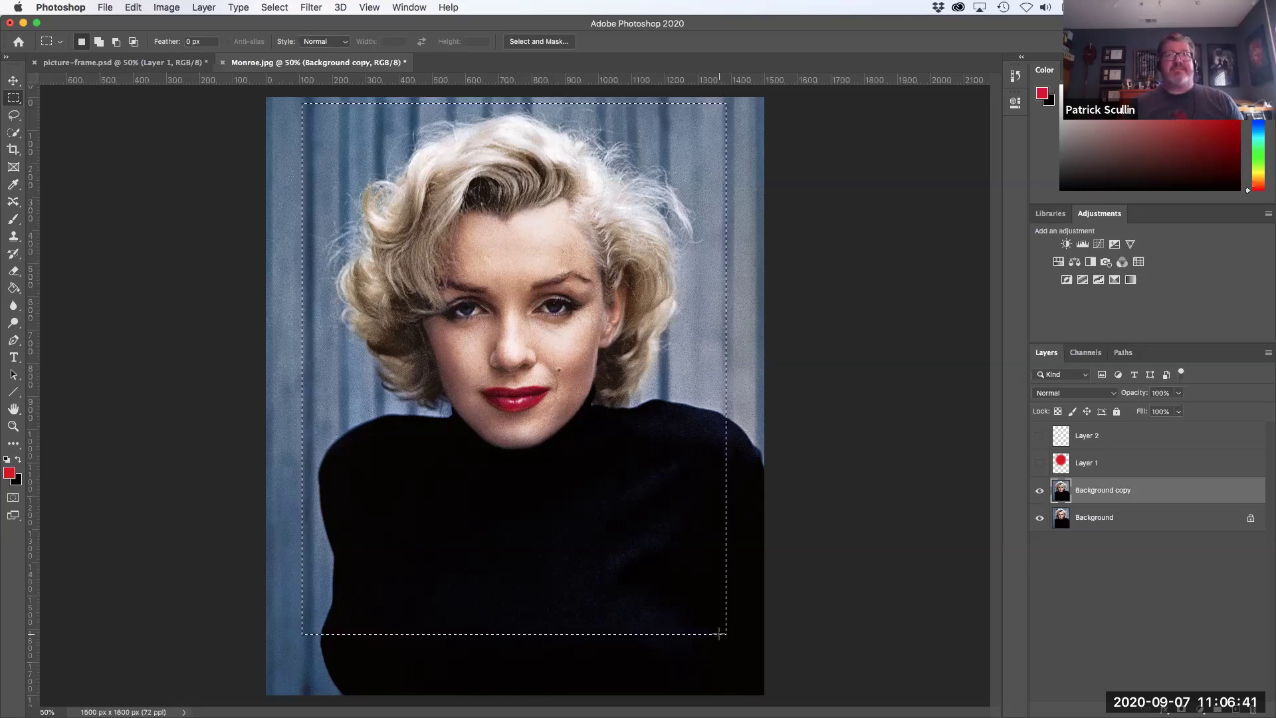
key(super+c)
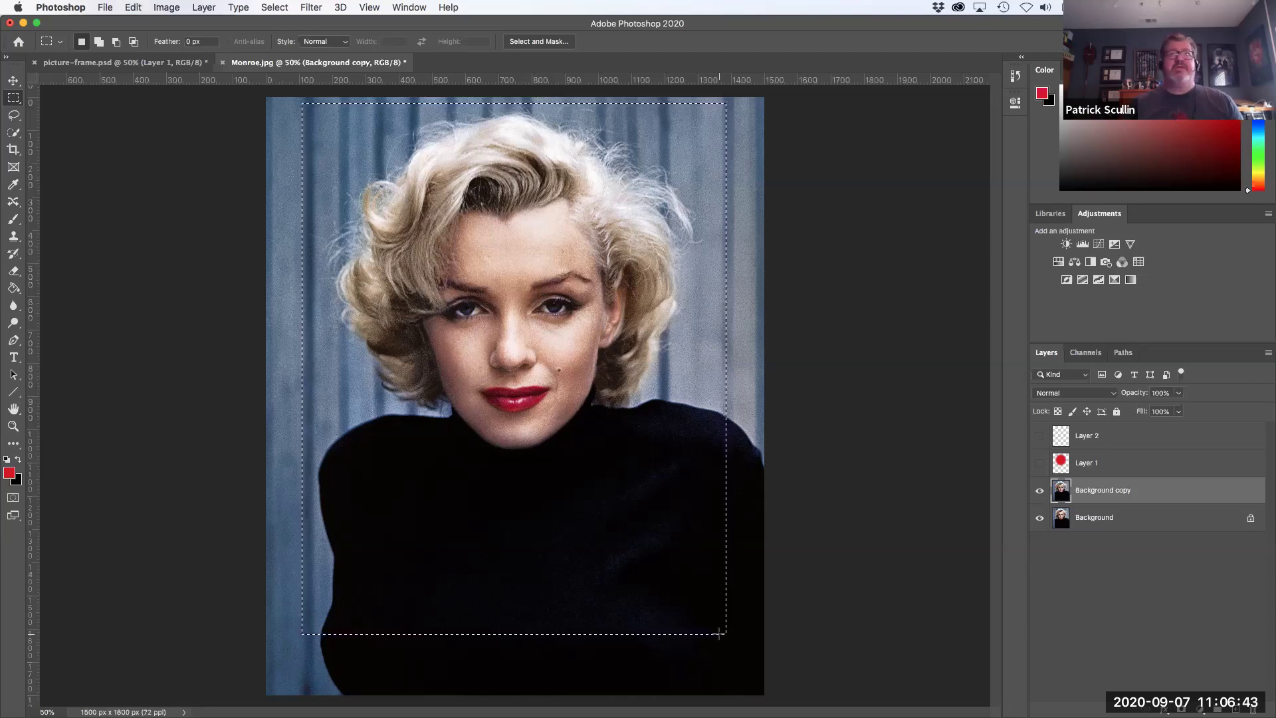
click(141, 8)
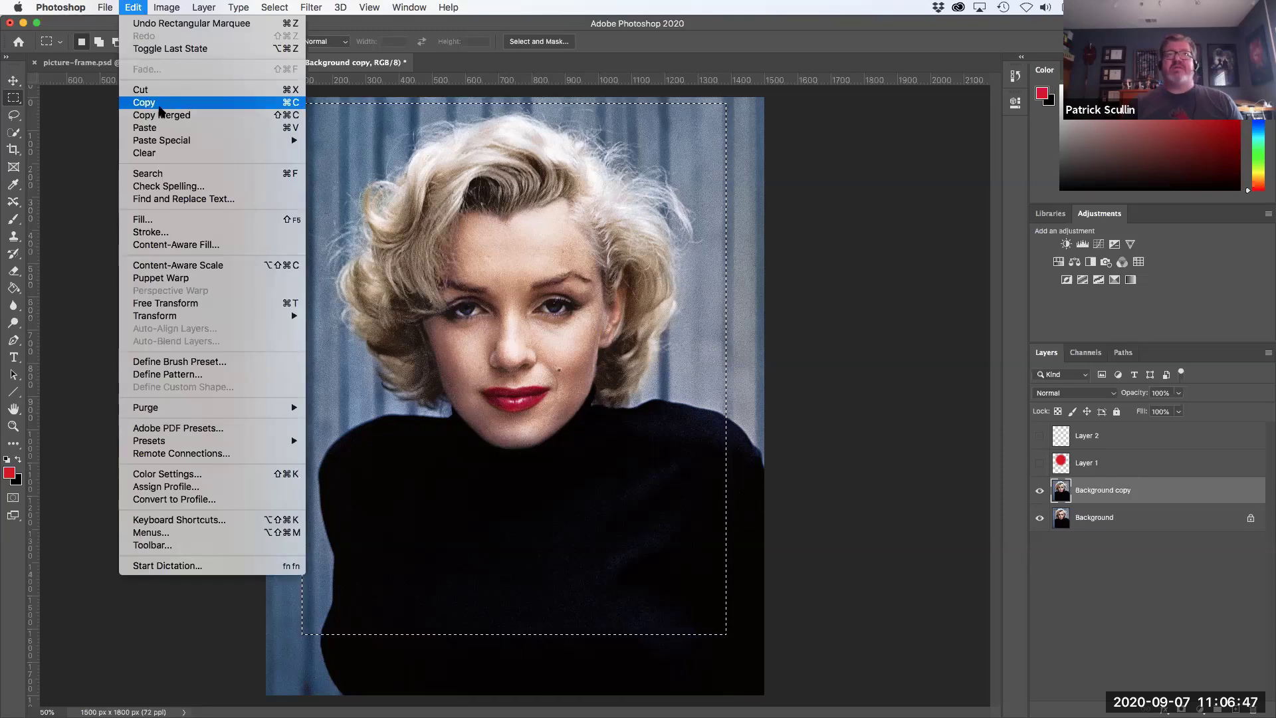
click(159, 104)
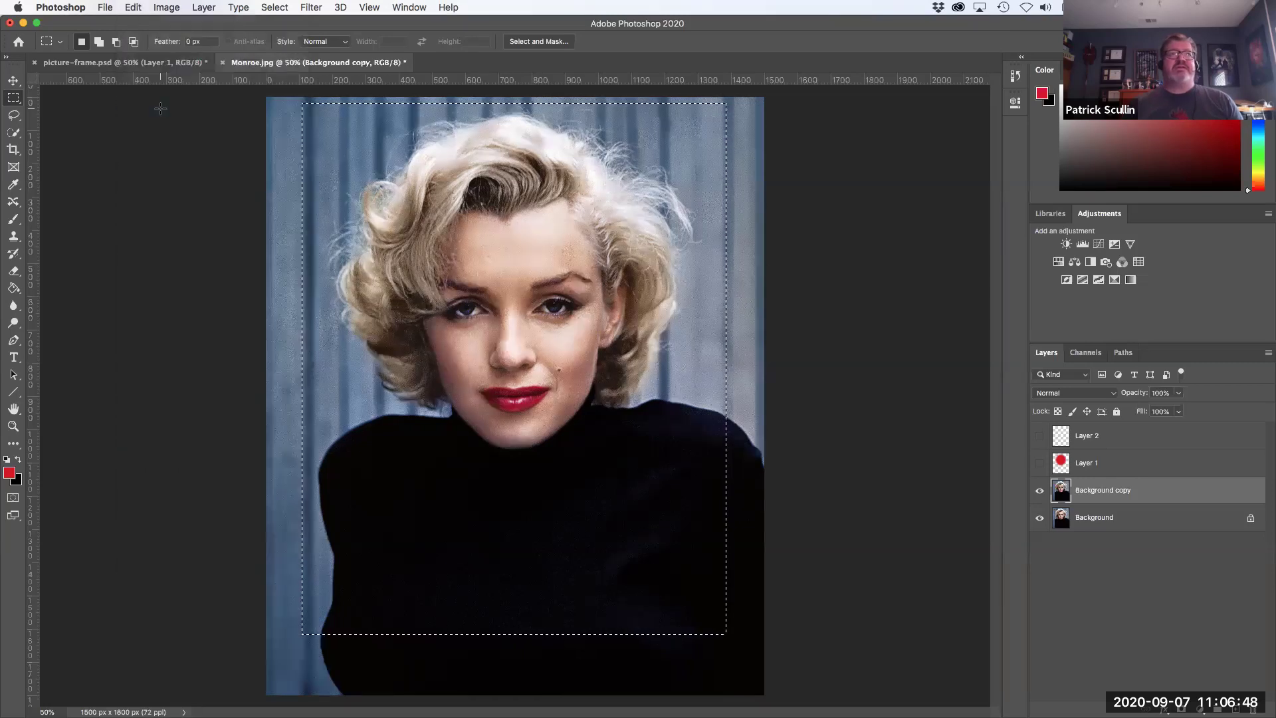
- Switch to picture-frame.psd and delete the old portrait layer, Layer 1, leaving only the frame
click(131, 64)
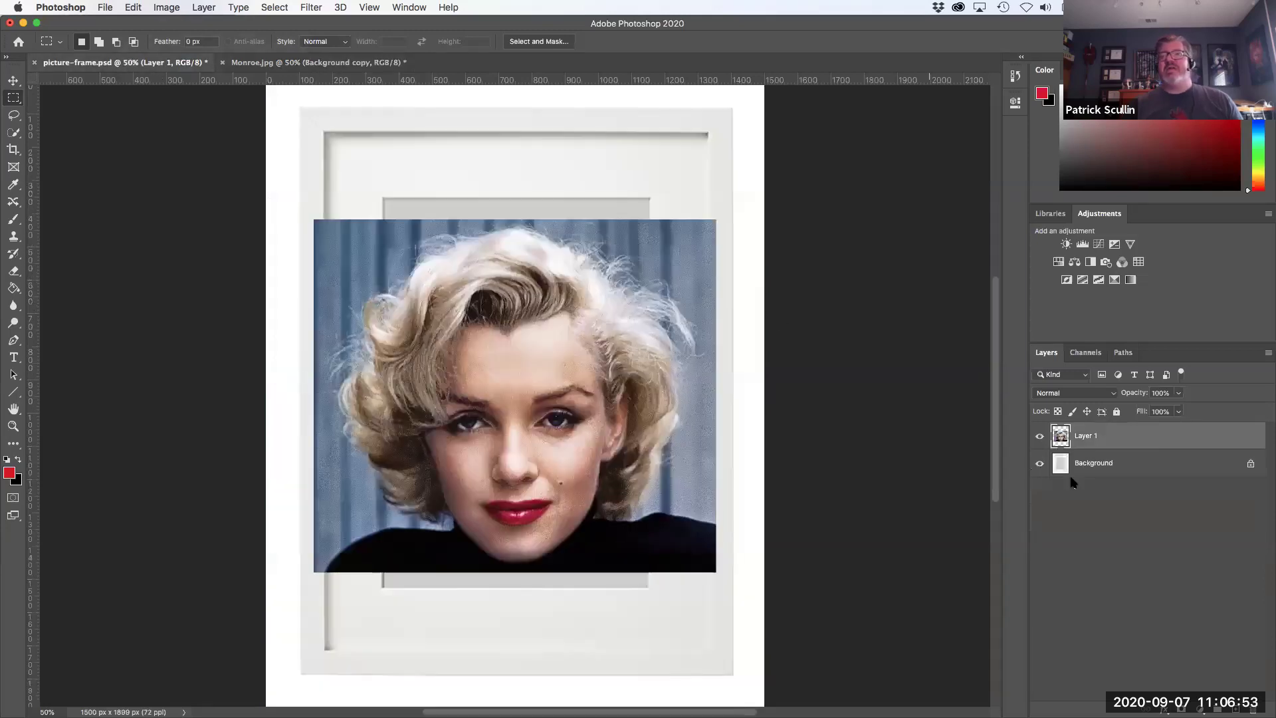
click(1041, 438)
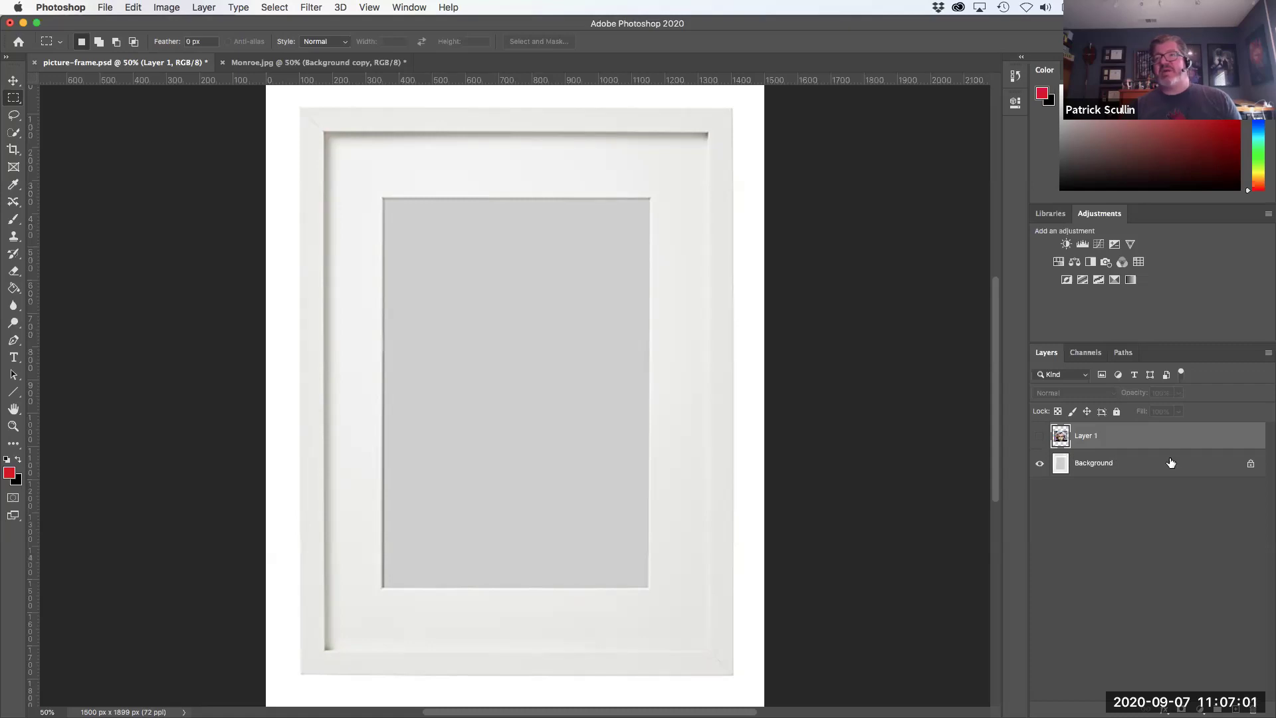
click(1255, 702)
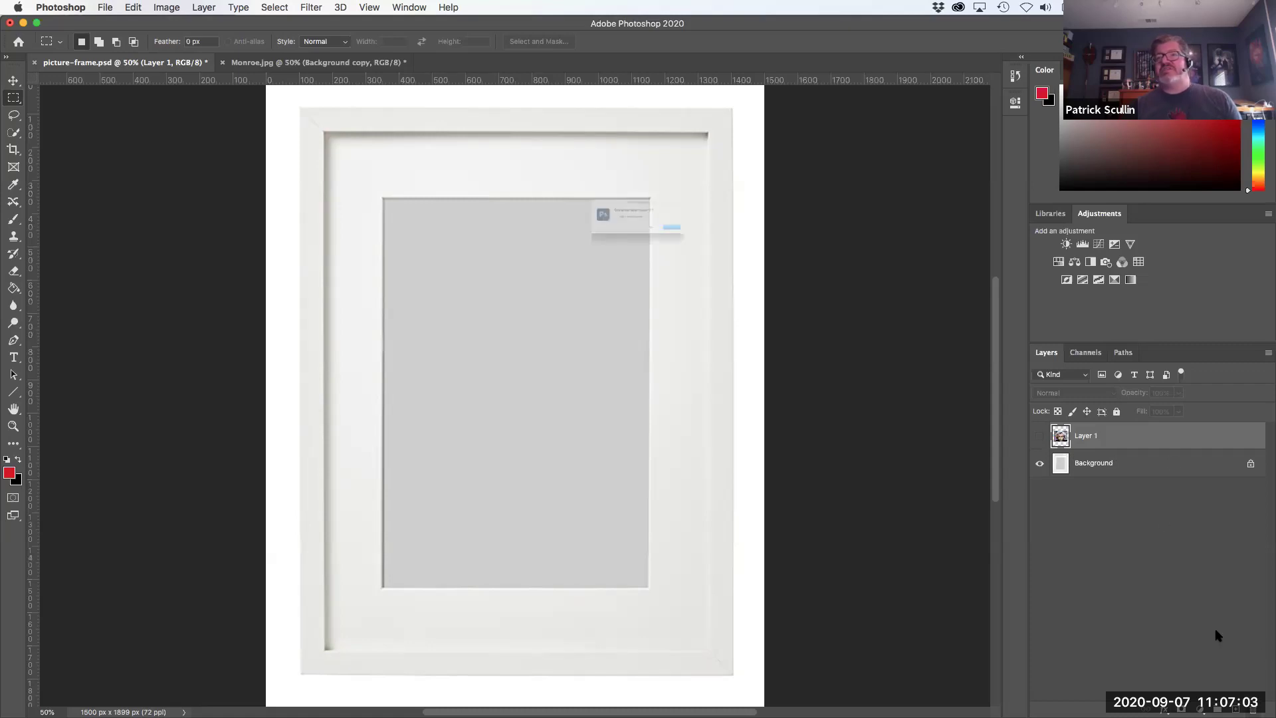
click(742, 248)
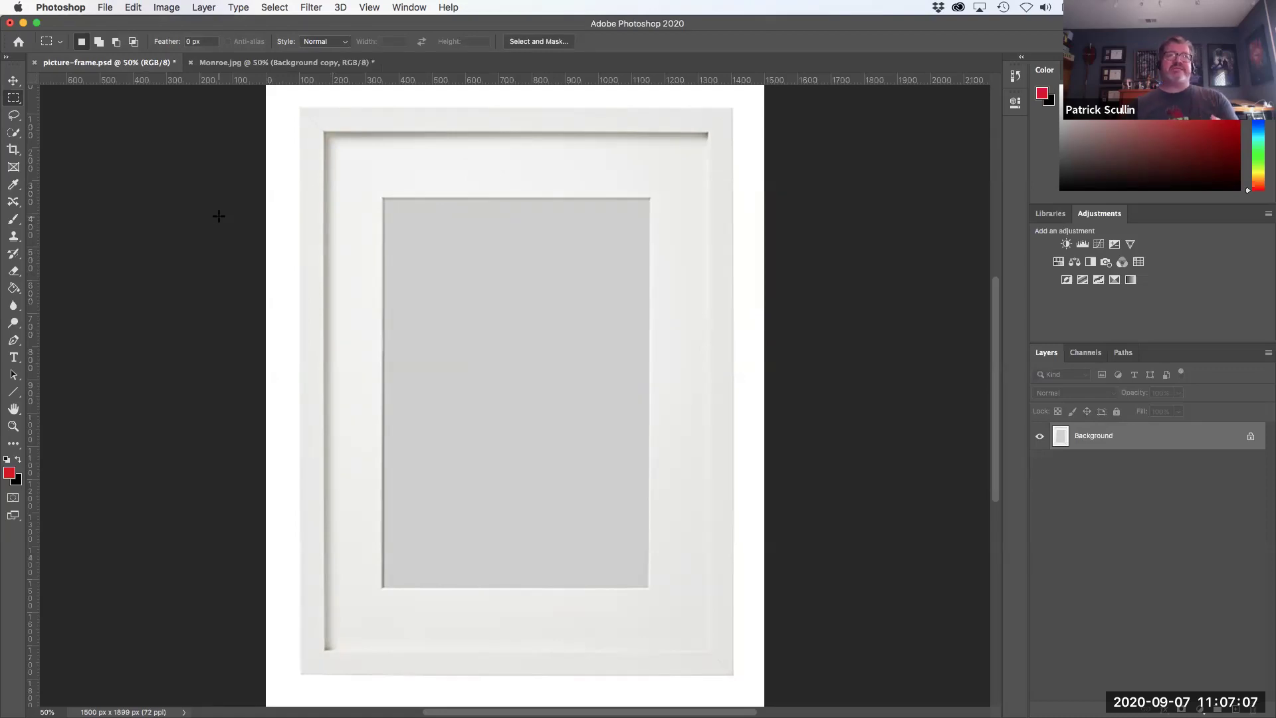
- Paste the copied rectangular portrait into picture-frame.psd
click(149, 6)
mouse_move(133, 8)
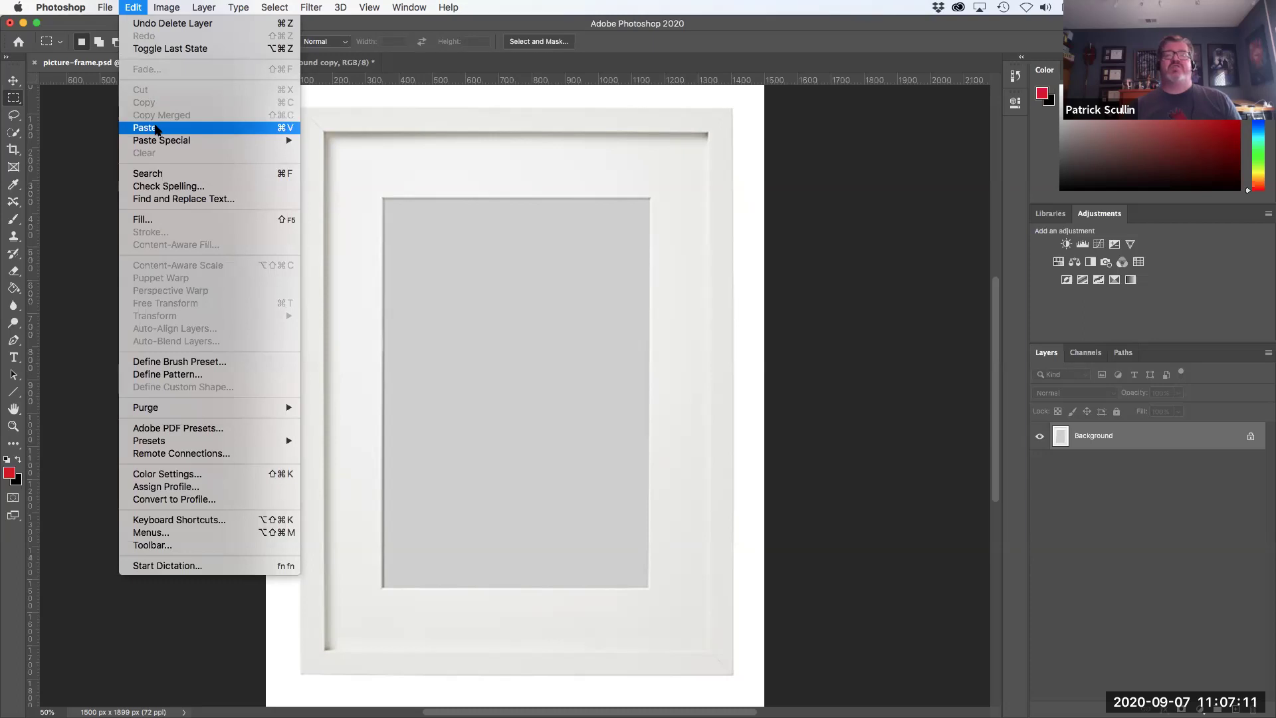
click(155, 128)
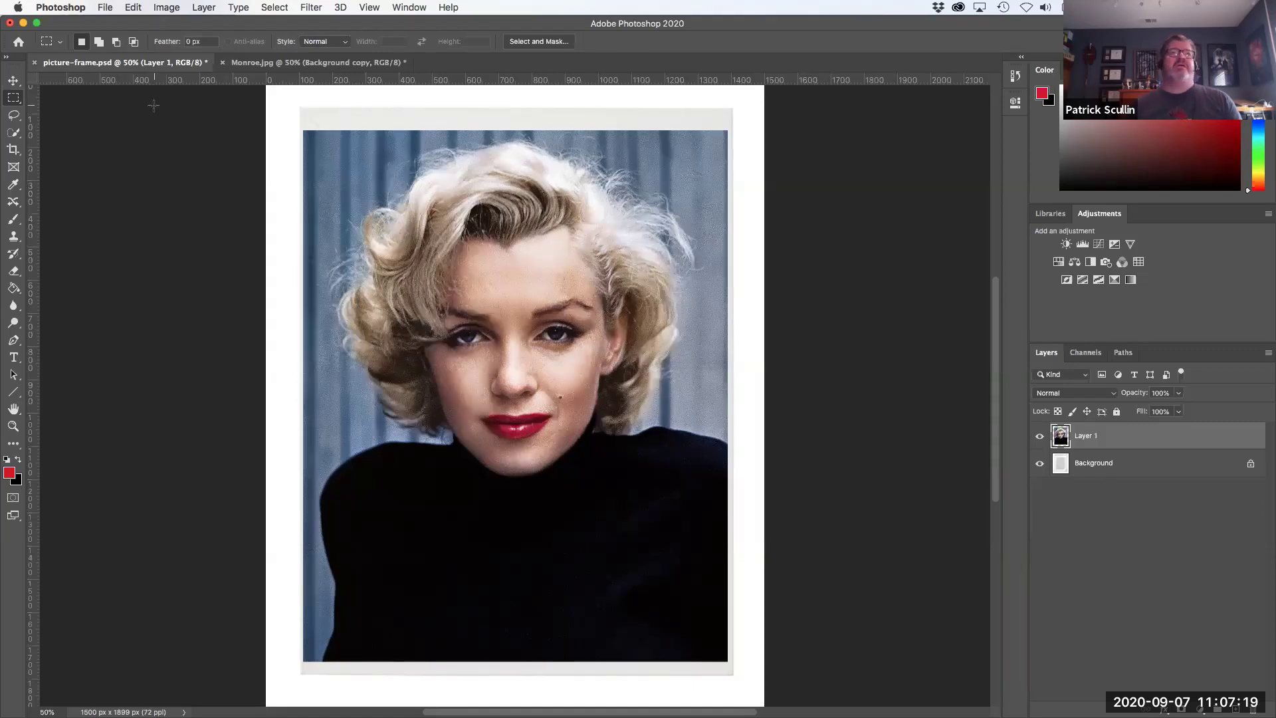
- Scale the pasted portrait to 88.81% width and 83.36% height, apply the transform, and move it slightly inside the frame
click(134, 7)
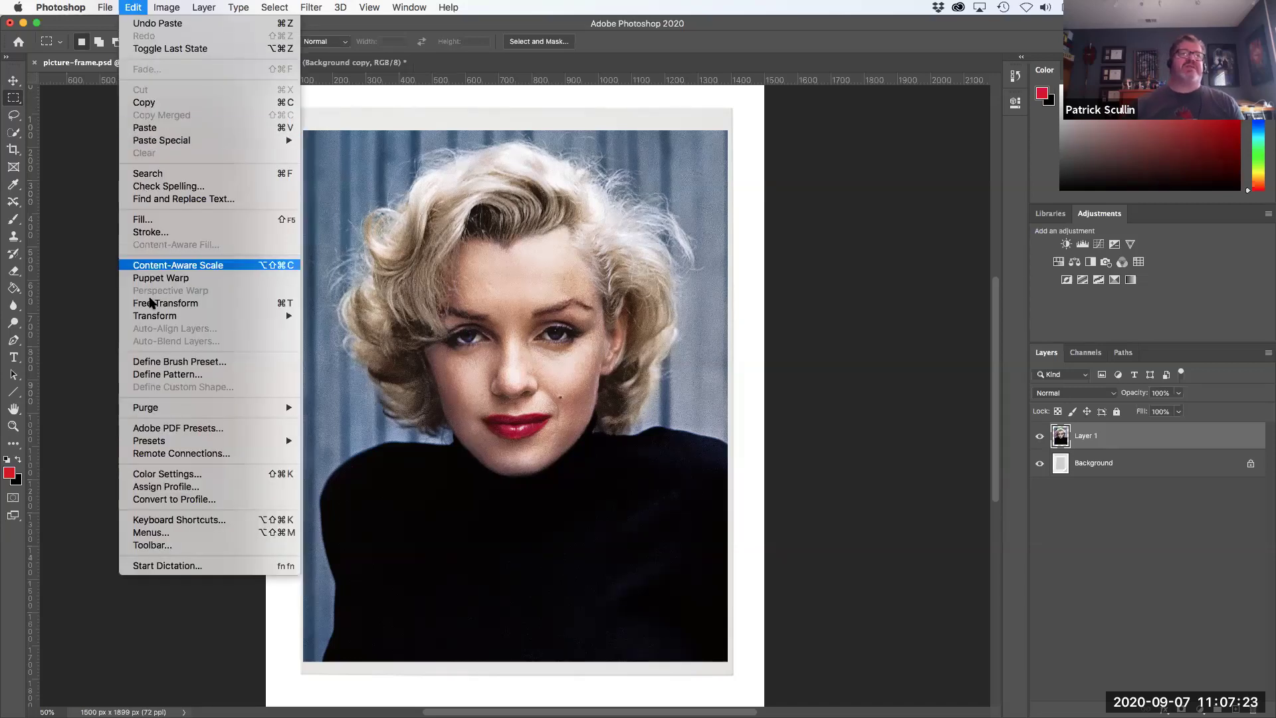
mouse_move(167, 322)
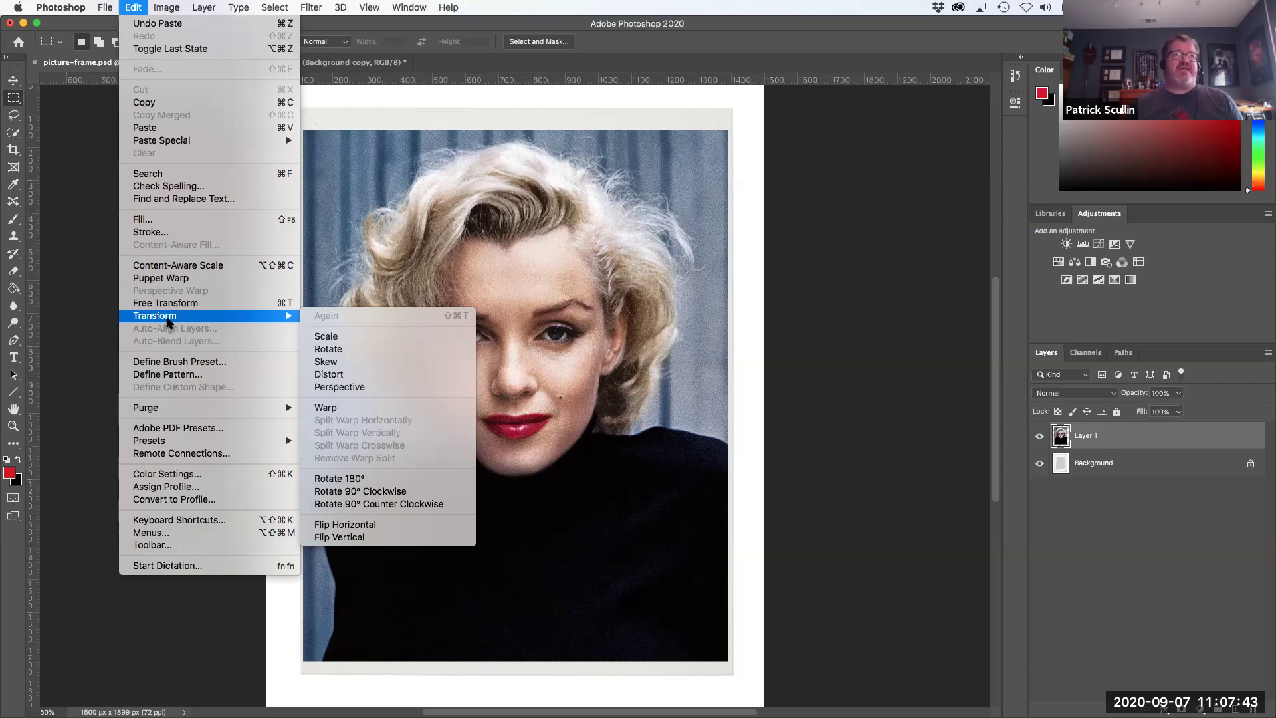
click(363, 340)
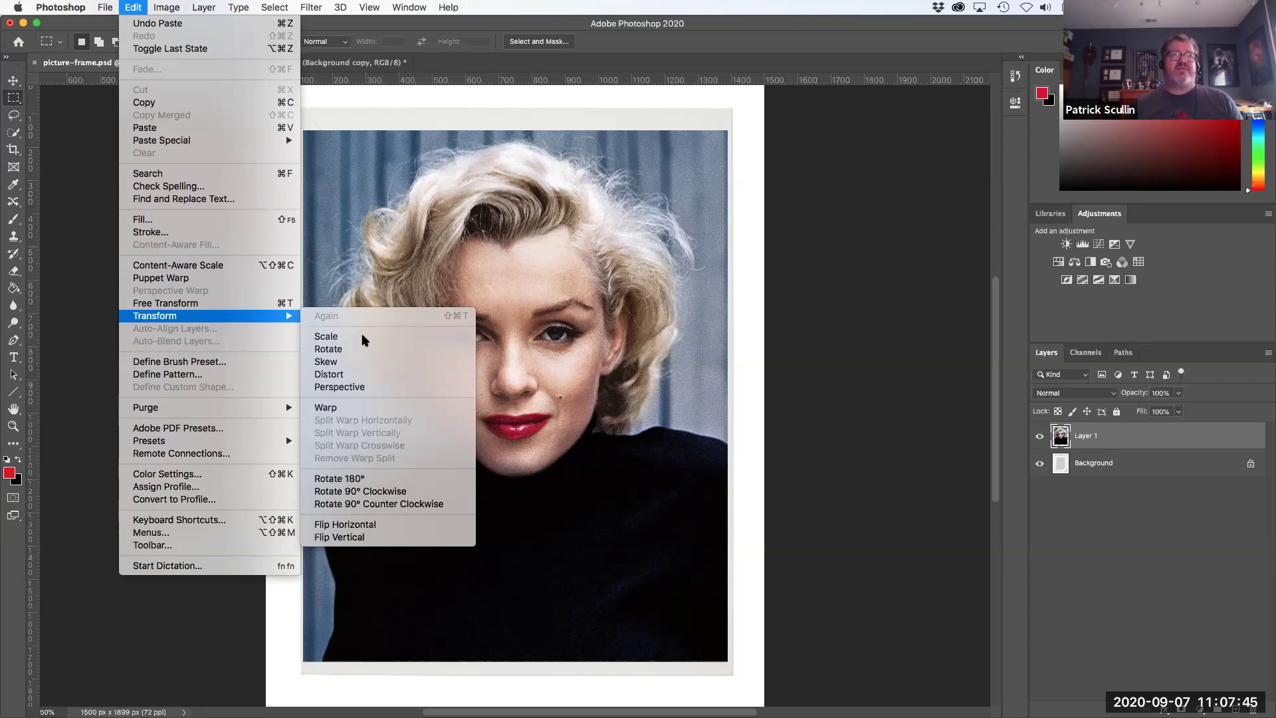
drag(310, 147, 343, 215)
drag(526, 367, 502, 322)
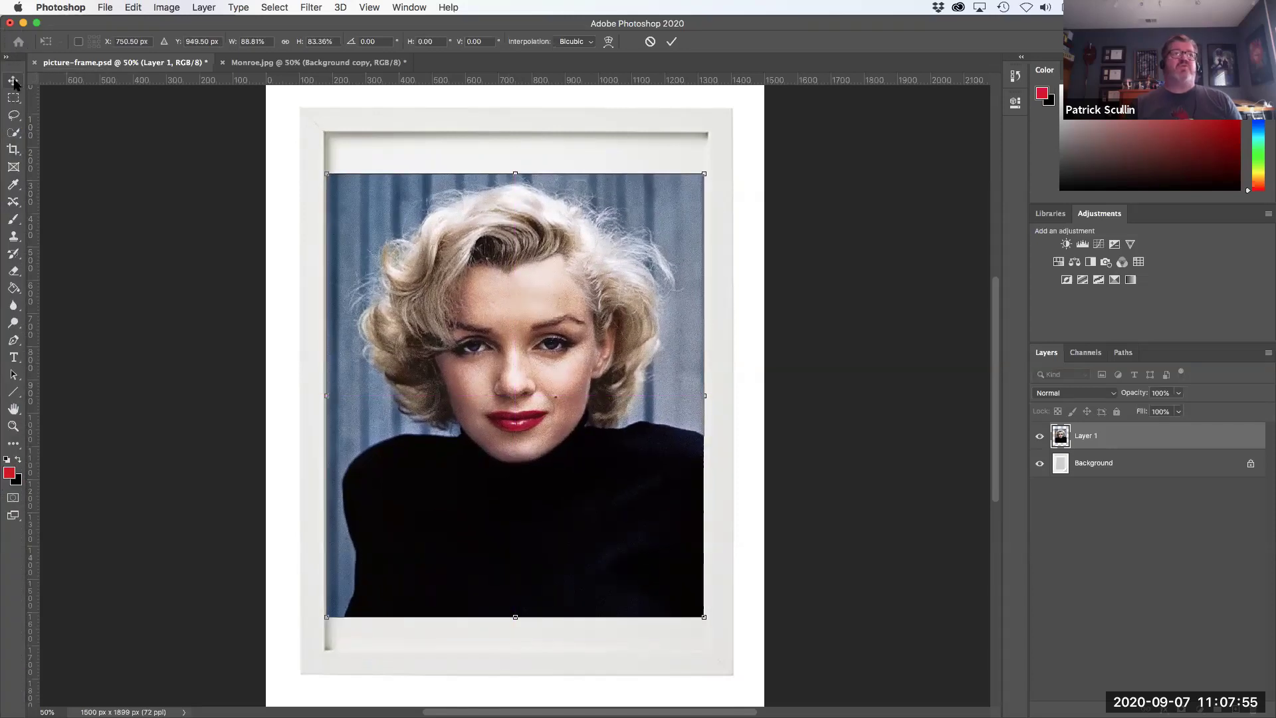
click(14, 83)
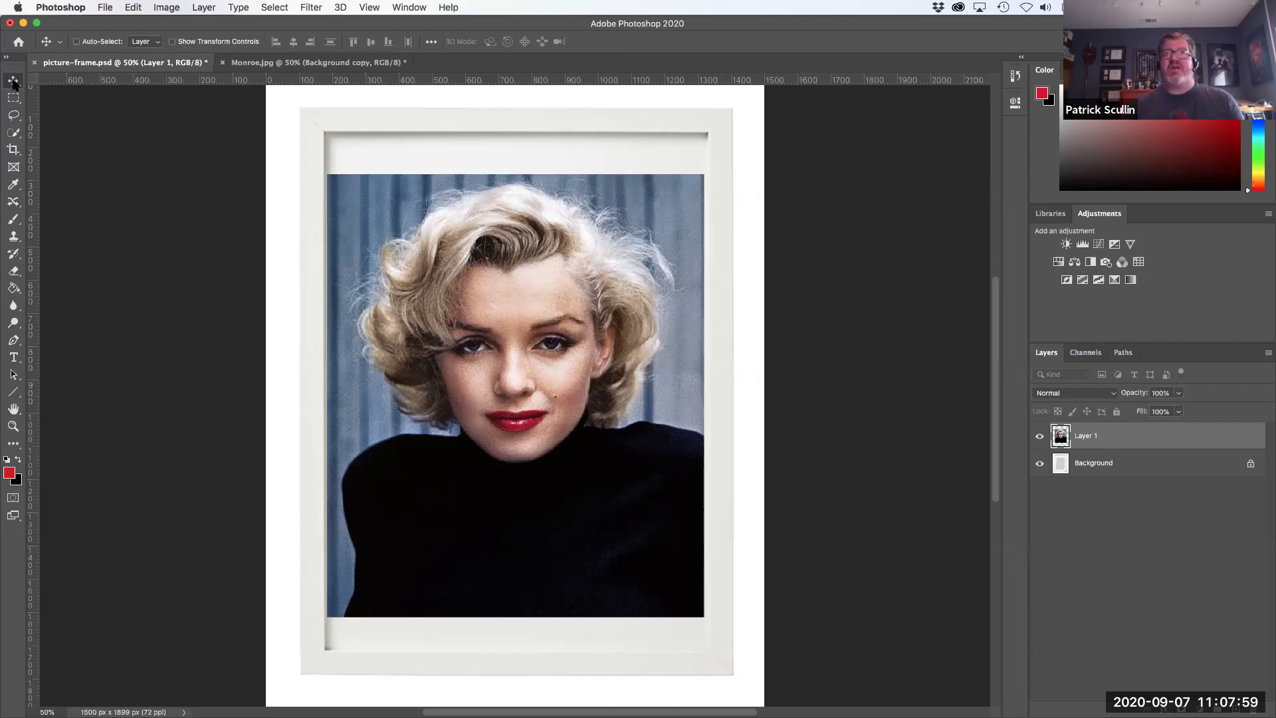
mouse_move(606, 319)
mouse_down()
mouse_move(557, 274)
mouse_move(578, 378)
mouse_move(615, 282)
mouse_move(575, 306)
mouse_move(589, 304)
mouse_up()
drag(481, 329, 547, 327)
- Scale the portrait again by its upper corners to 82.11% width and 77.94% height
click(136, 7)
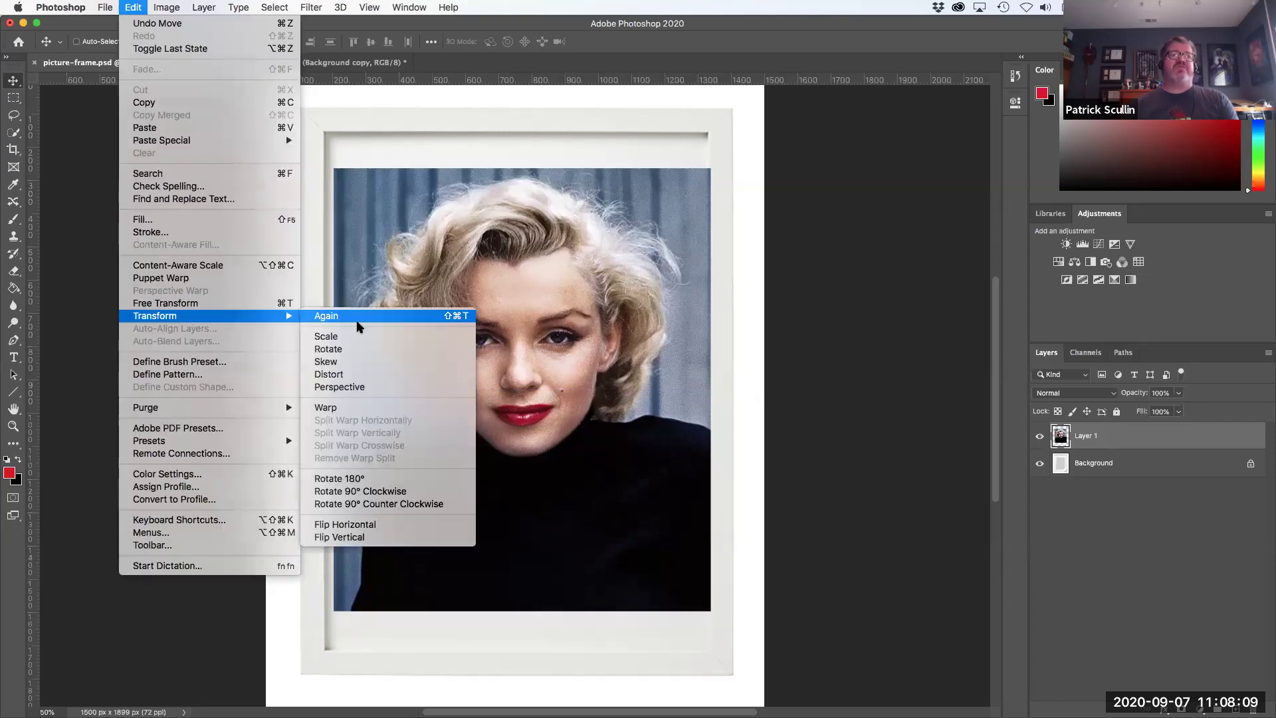
click(375, 336)
drag(334, 169, 389, 245)
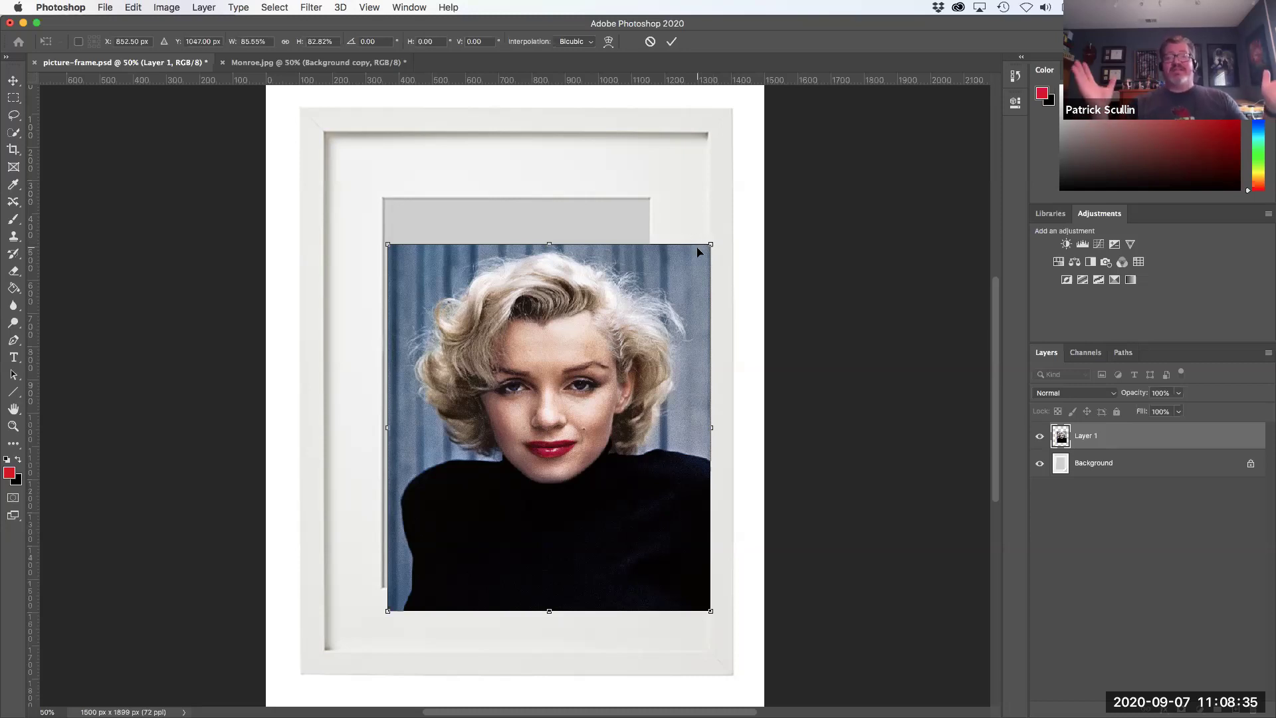
mouse_move(709, 243)
mouse_down()
mouse_move(711, 229)
mouse_move(682, 236)
mouse_move(653, 202)
mouse_move(695, 267)
mouse_move(690, 280)
mouse_move(662, 267)
mouse_move(697, 266)
mouse_up()
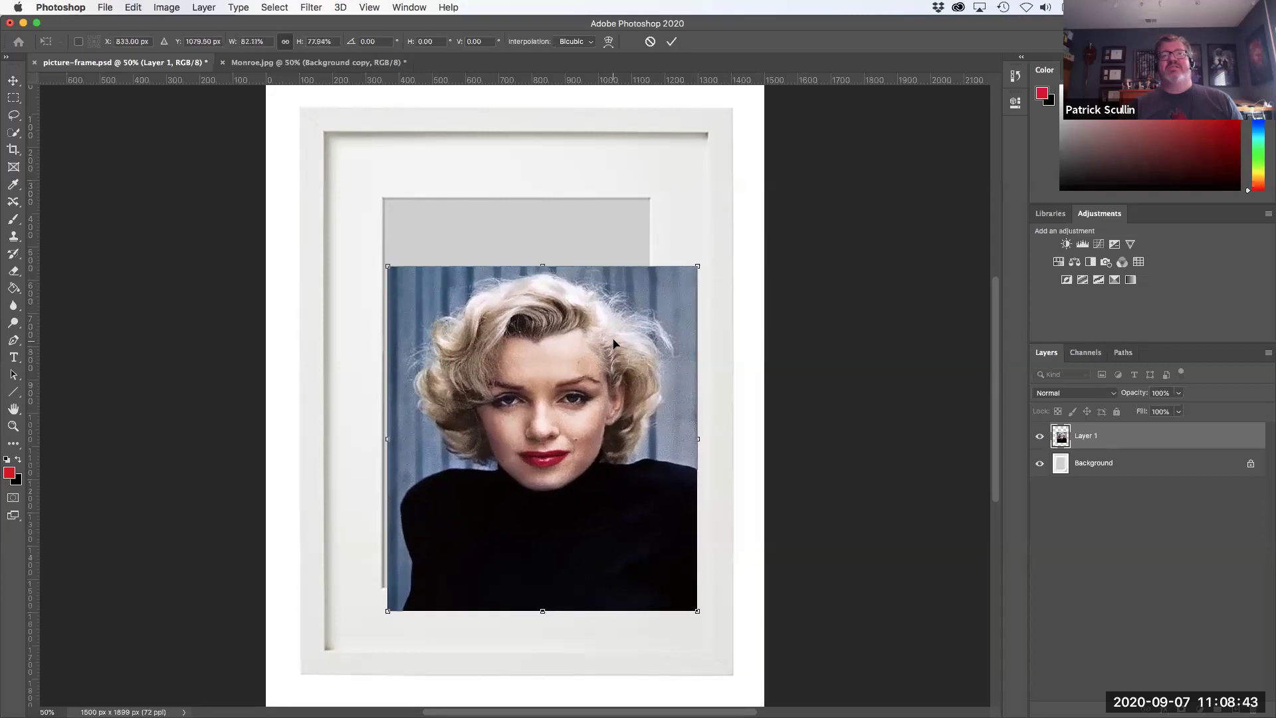
- Move the portrait up and resize it over the frame's grey opening to 74.26% width and 96.54% height
drag(614, 343, 612, 320)
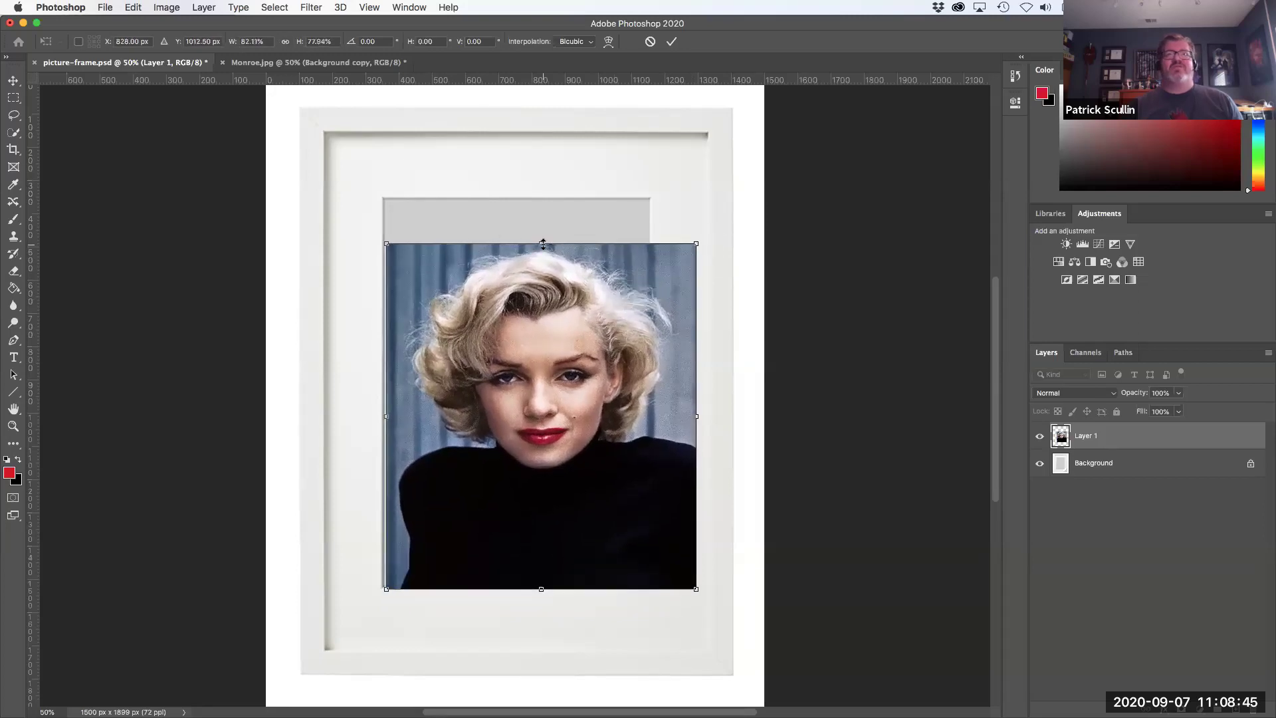
click(285, 41)
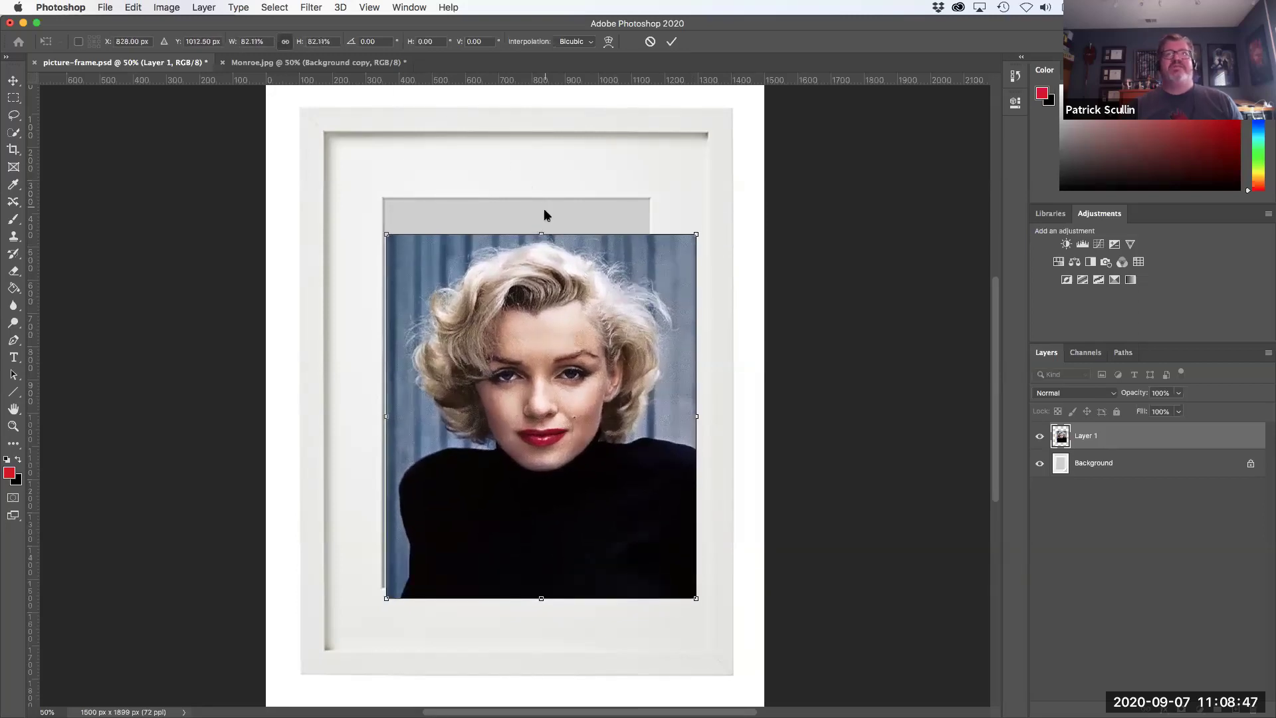
drag(696, 234, 640, 222)
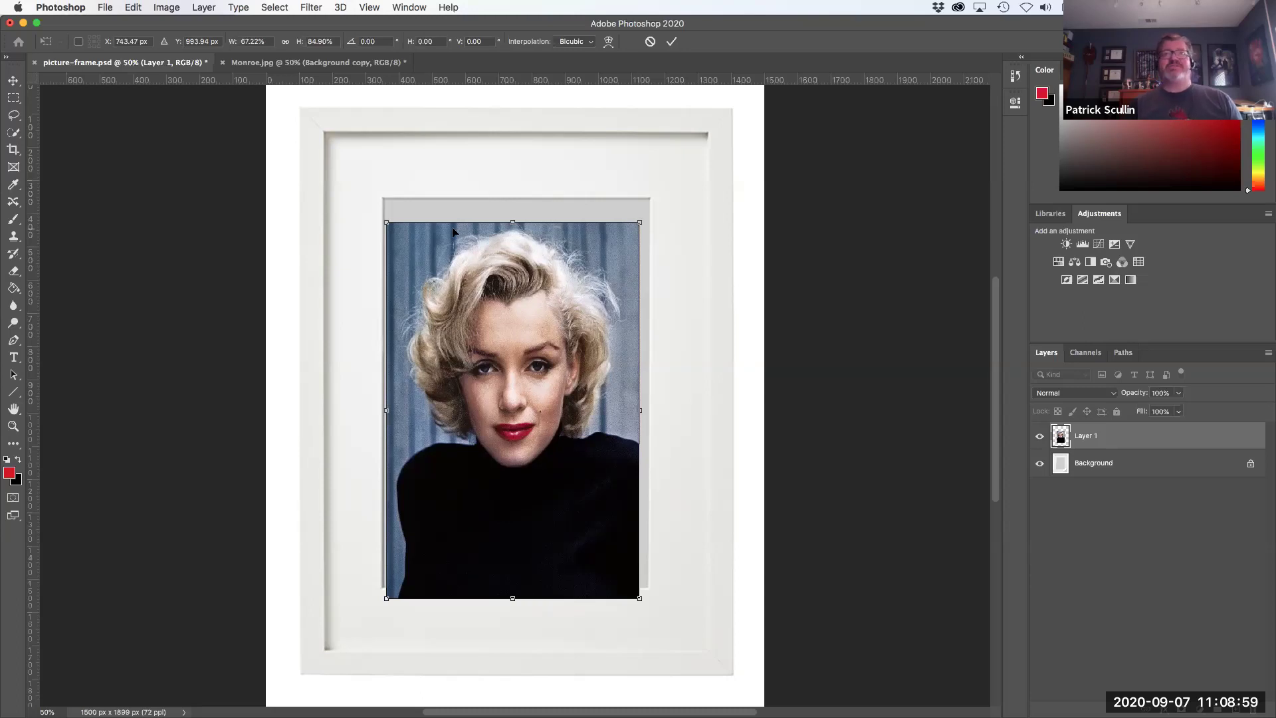
drag(513, 222, 513, 163)
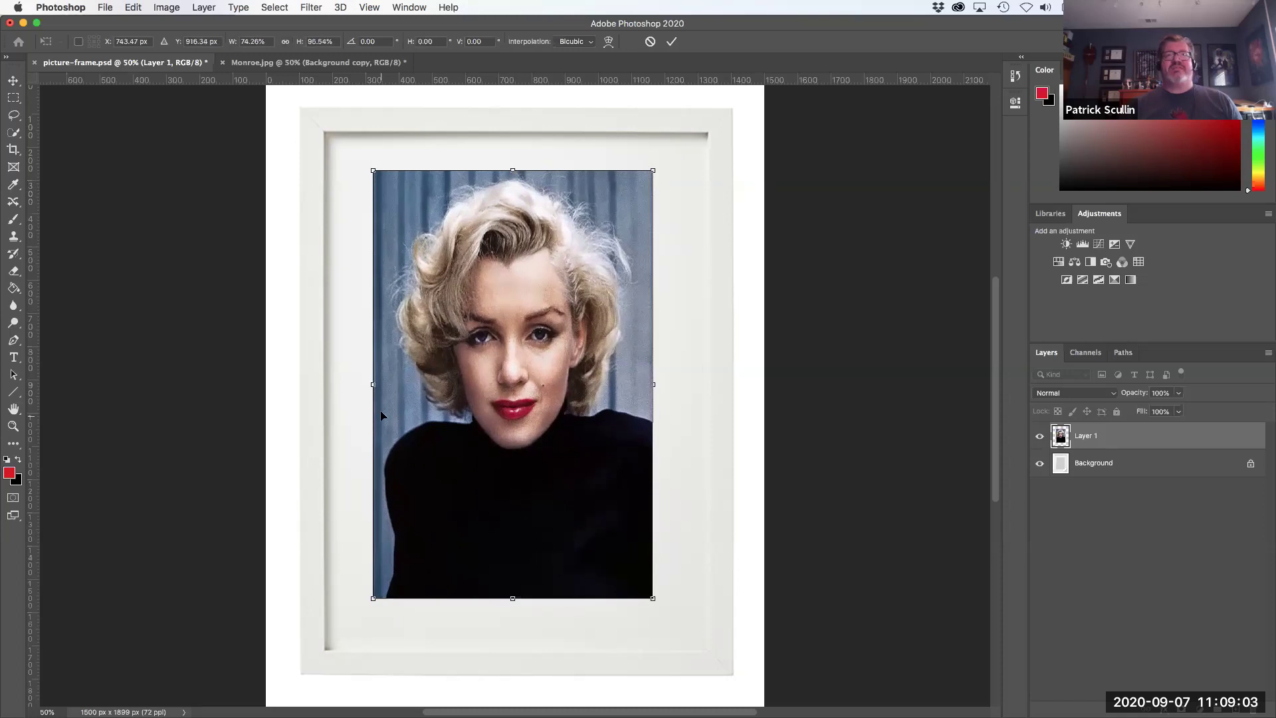
- Try narrowing the portrait from both sides to 63.44% width, and undo the last resizing adjustments
mouse_move(371, 382)
mouse_down()
mouse_move(419, 383)
mouse_move(384, 382)
mouse_up()
drag(654, 384, 621, 381)
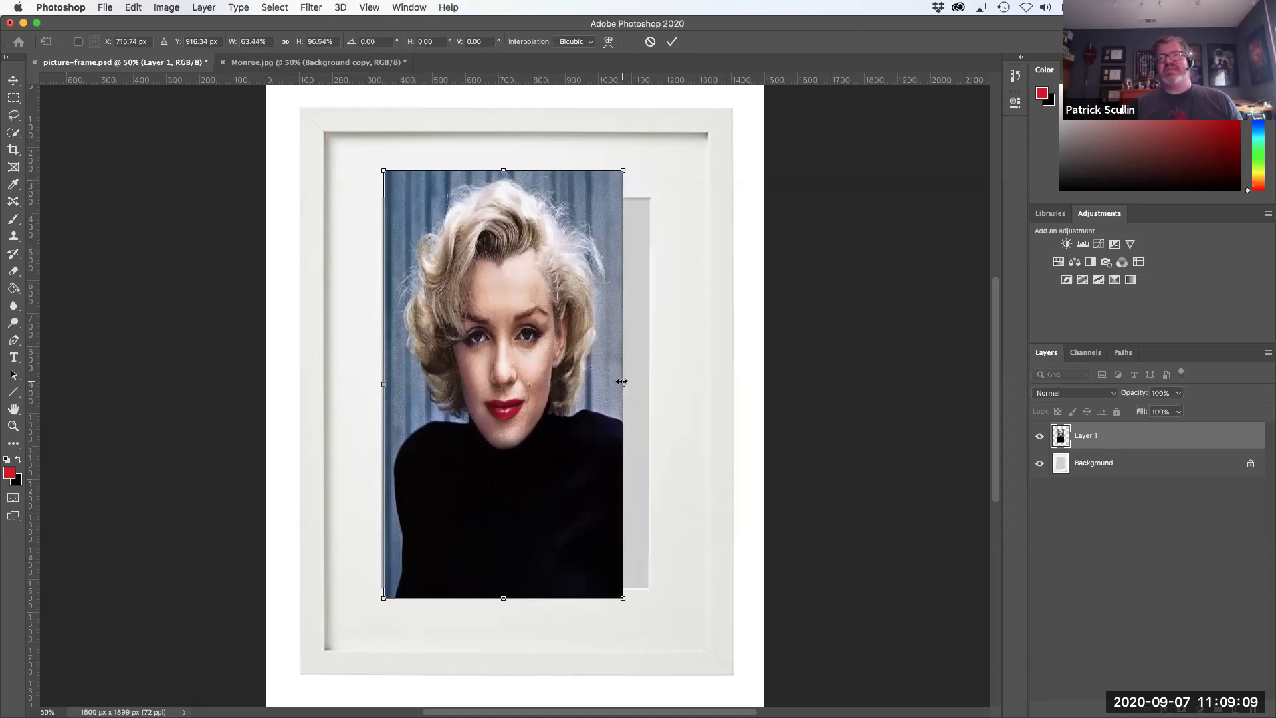
key(super+z)
key(super+z)
key(super+z)
key(super+z)
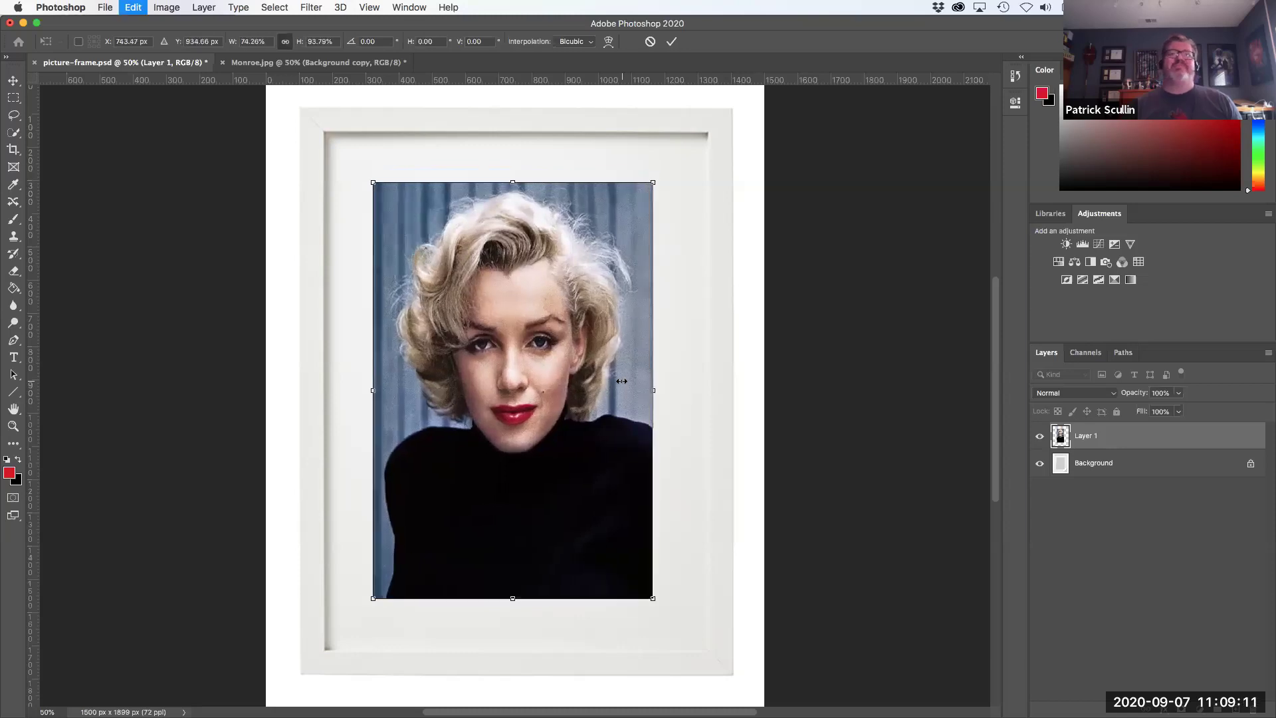
- Undo the portrait's earlier resizing and repositioning until its width and height are back at 100%
key(super+z)
key(super+z)
key(super+z)
key(super+z)
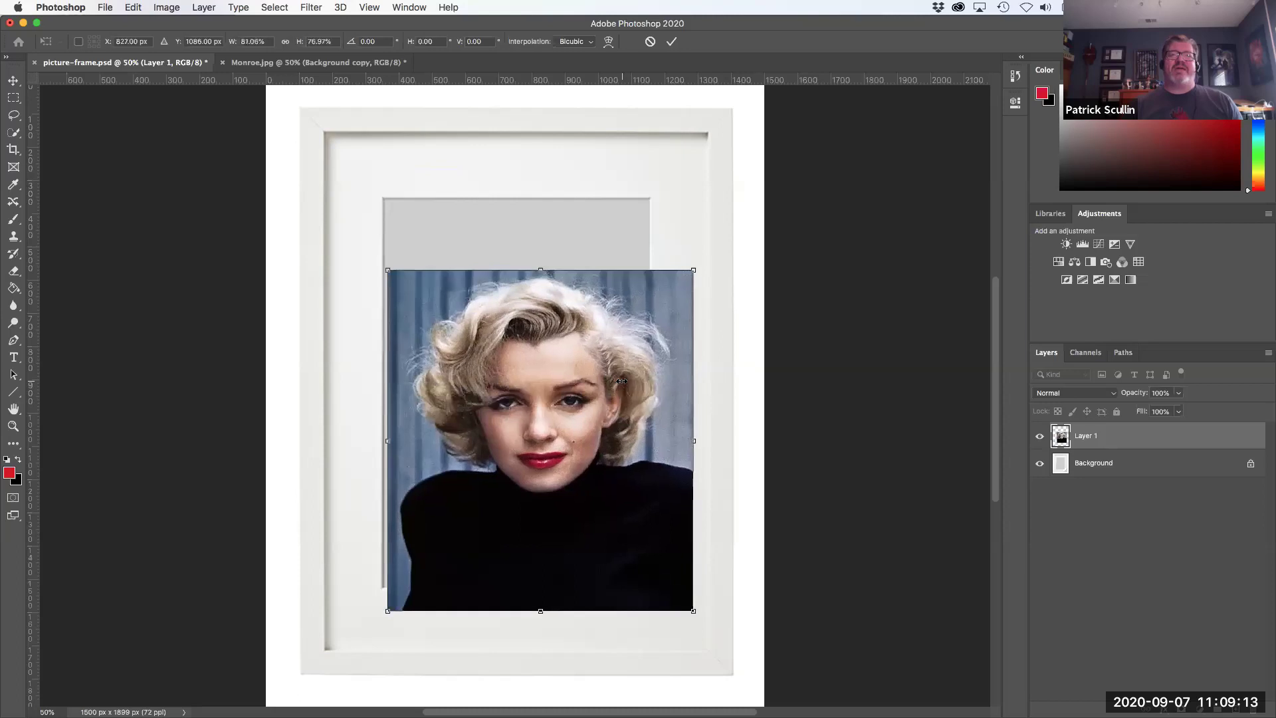
key(super+z)
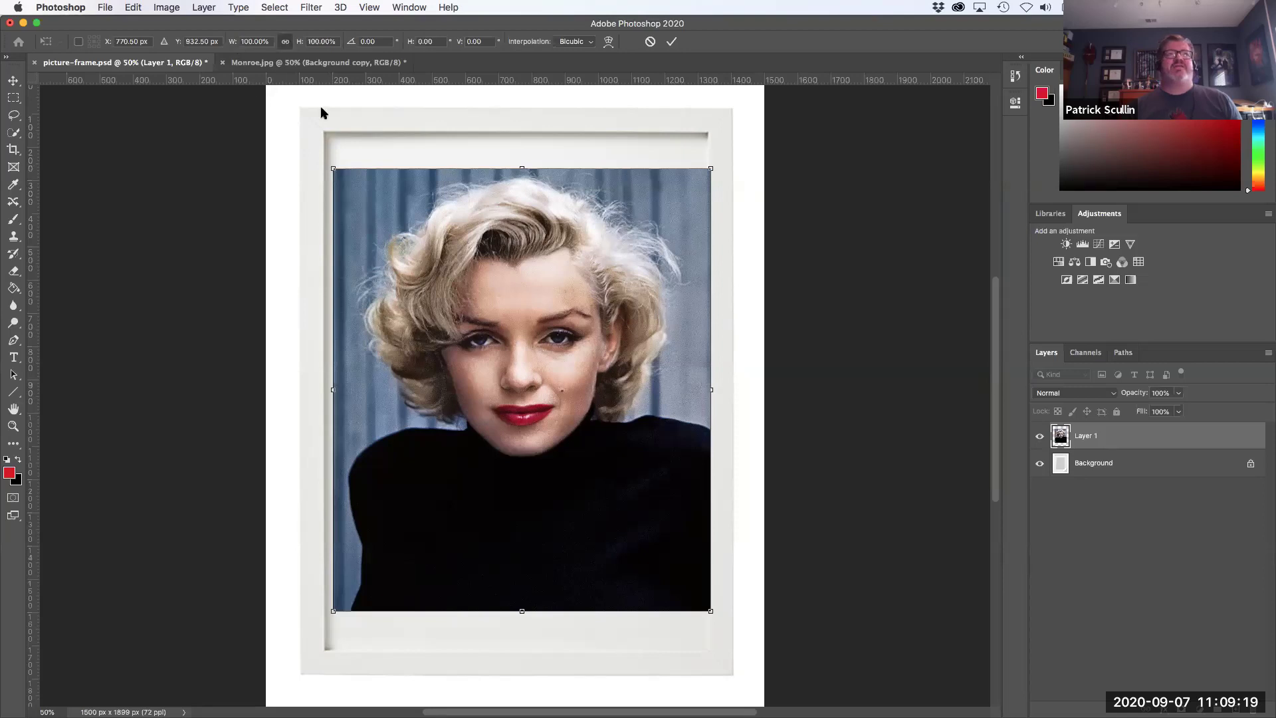
- Scale the portrait proportionally to 78.86%, center it over the frame's grey opening, and apply the transform
drag(334, 168, 357, 194)
drag(601, 337, 599, 333)
drag(672, 212, 672, 212)
drag(363, 227, 359, 238)
drag(522, 334, 533, 311)
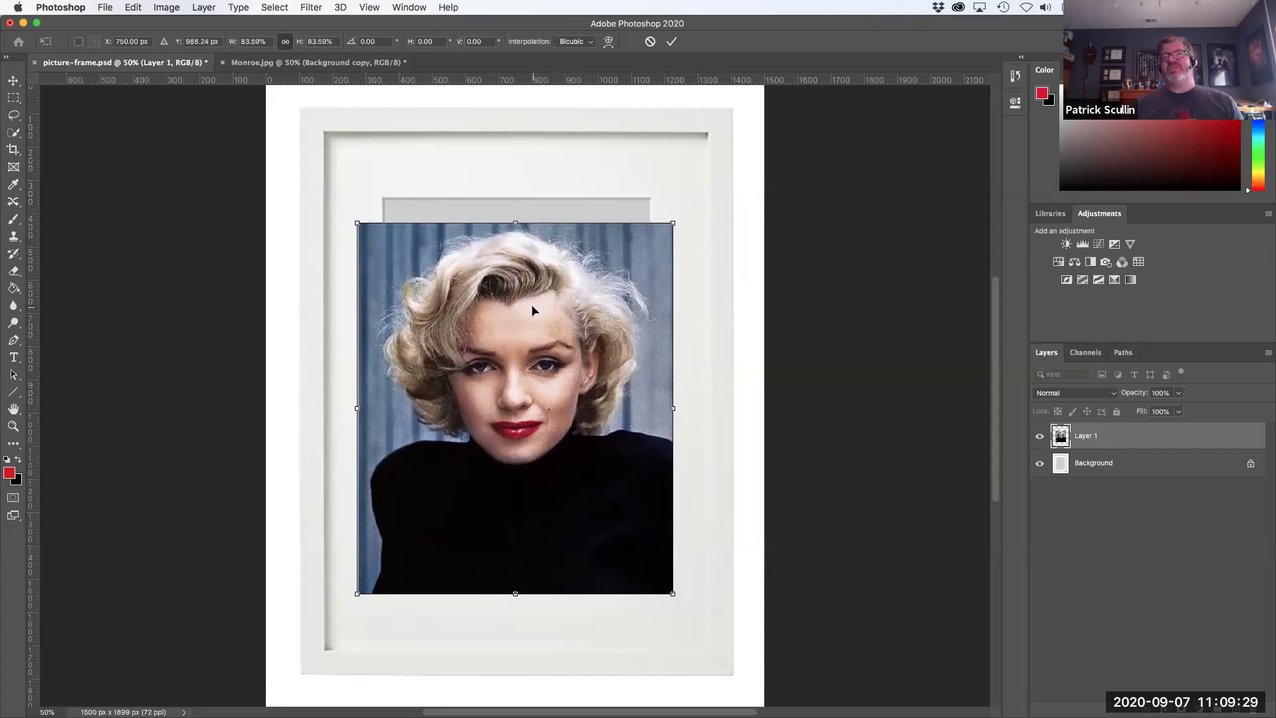
drag(358, 224, 379, 248)
drag(579, 371, 566, 346)
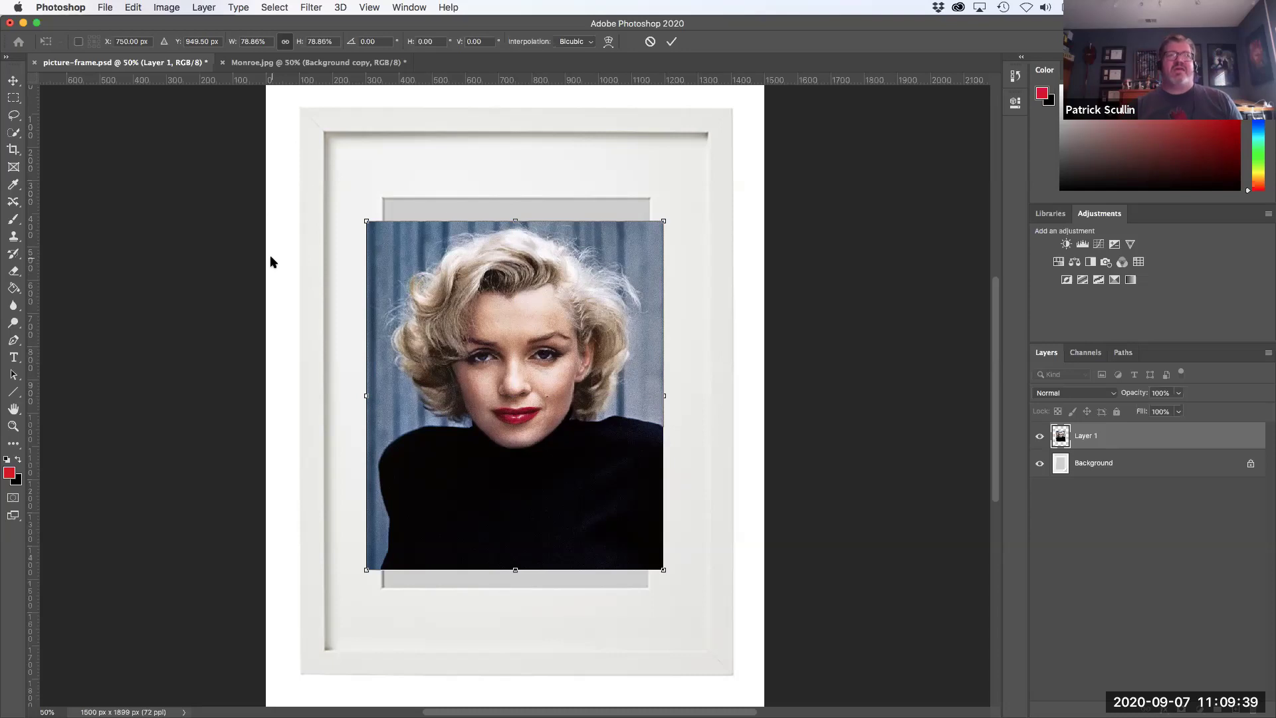
key(Return)
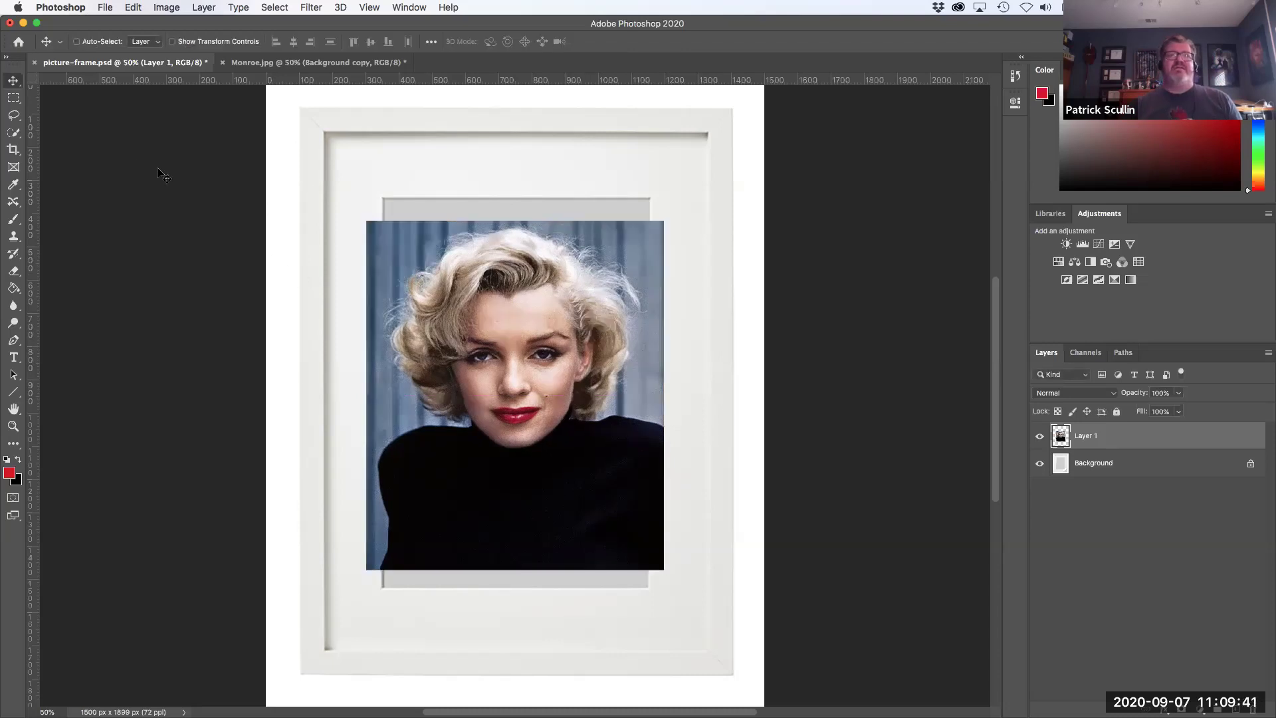
- Draw an elliptical selection around the woman's head and shoulders and reposition it to center on the portrait
drag(14, 97, 73, 108)
drag(413, 248, 646, 559)
drag(601, 504, 584, 485)
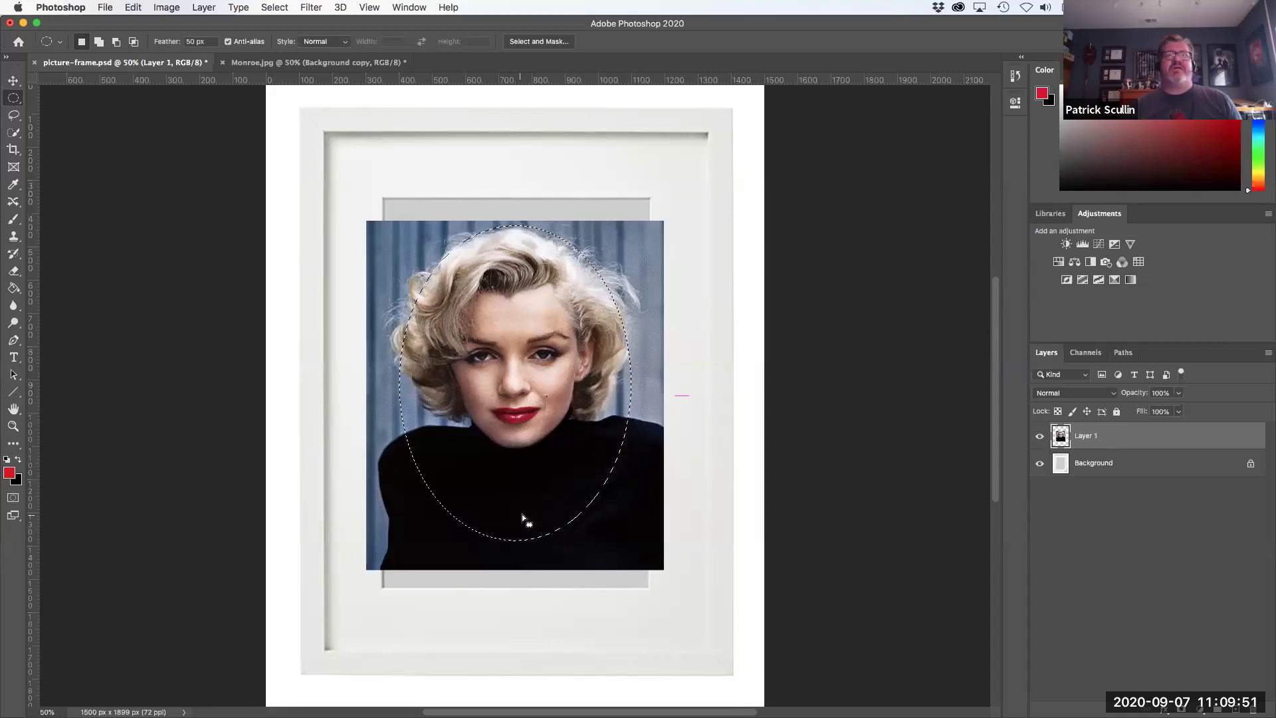
drag(520, 516, 520, 519)
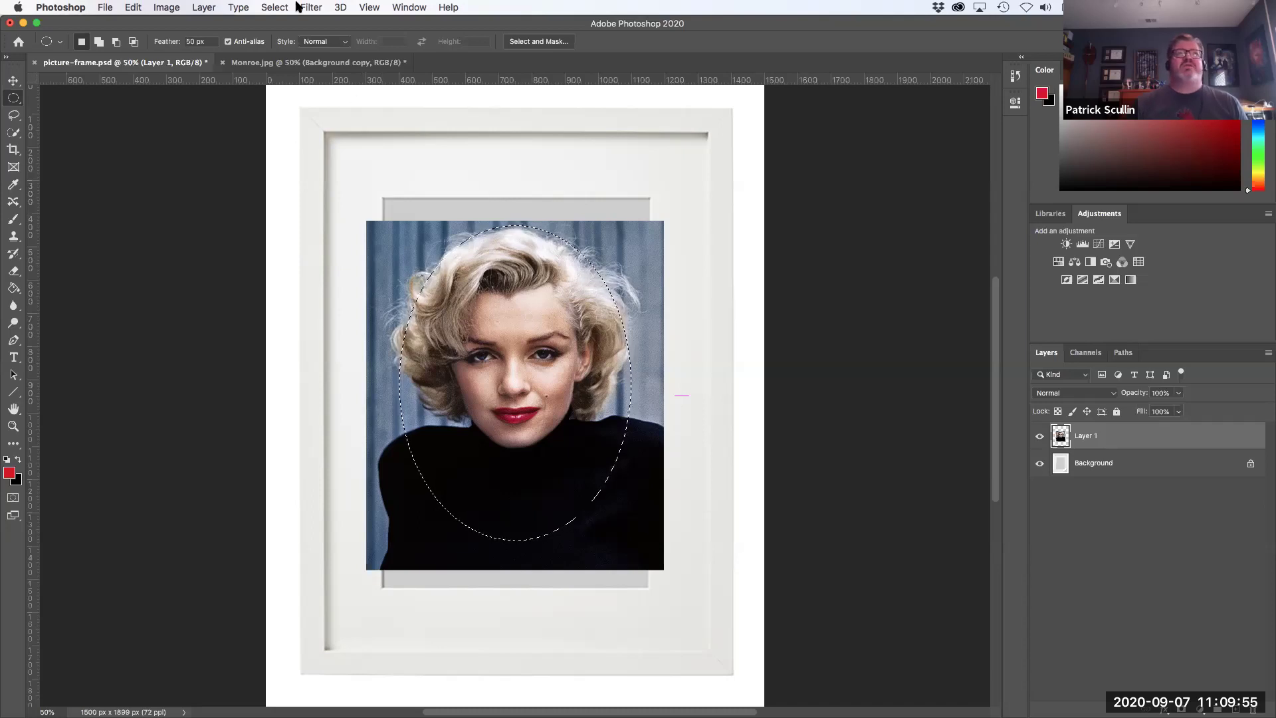
- Feather the elliptical selection with a radius of 50 pixels
click(274, 7)
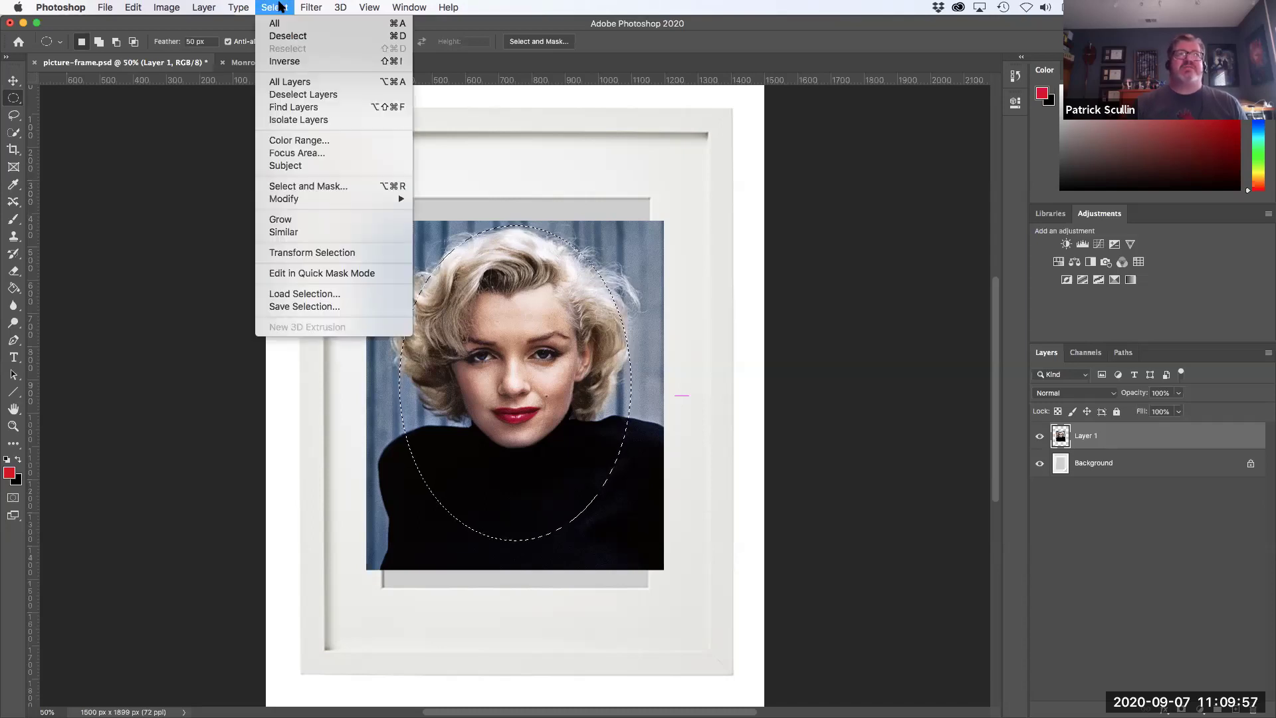
mouse_move(308, 199)
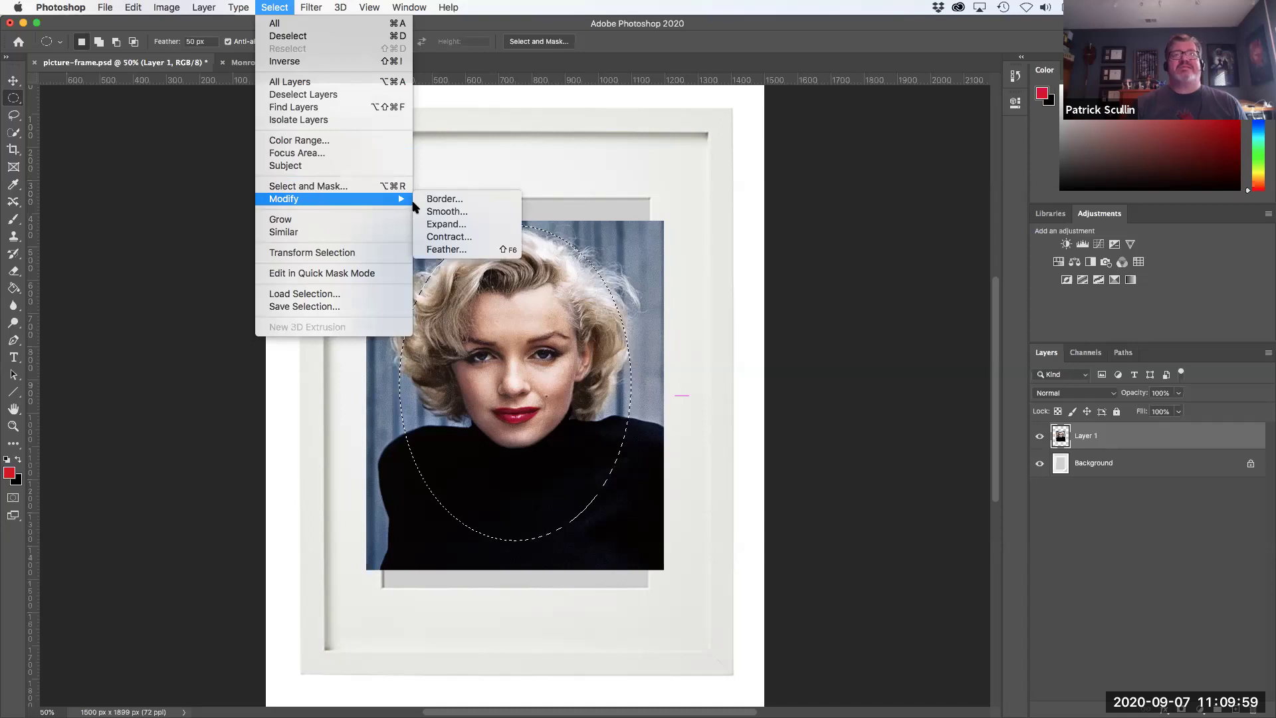
click(492, 250)
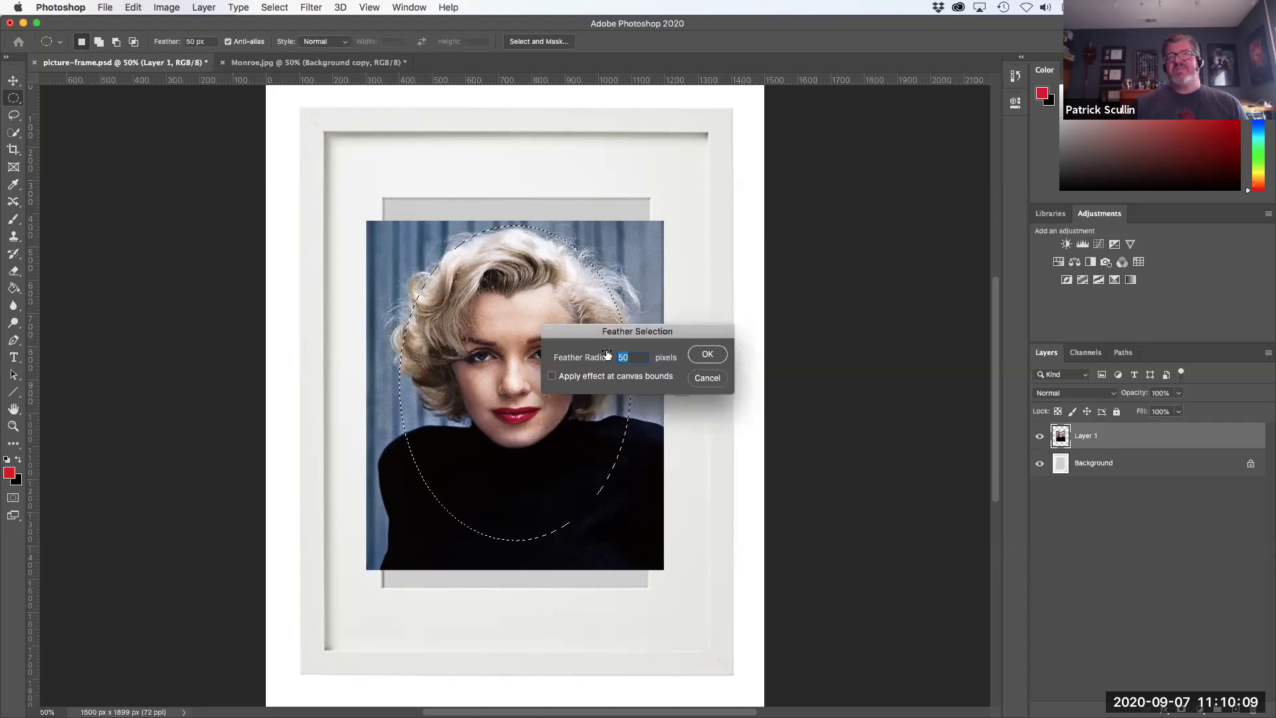
click(704, 357)
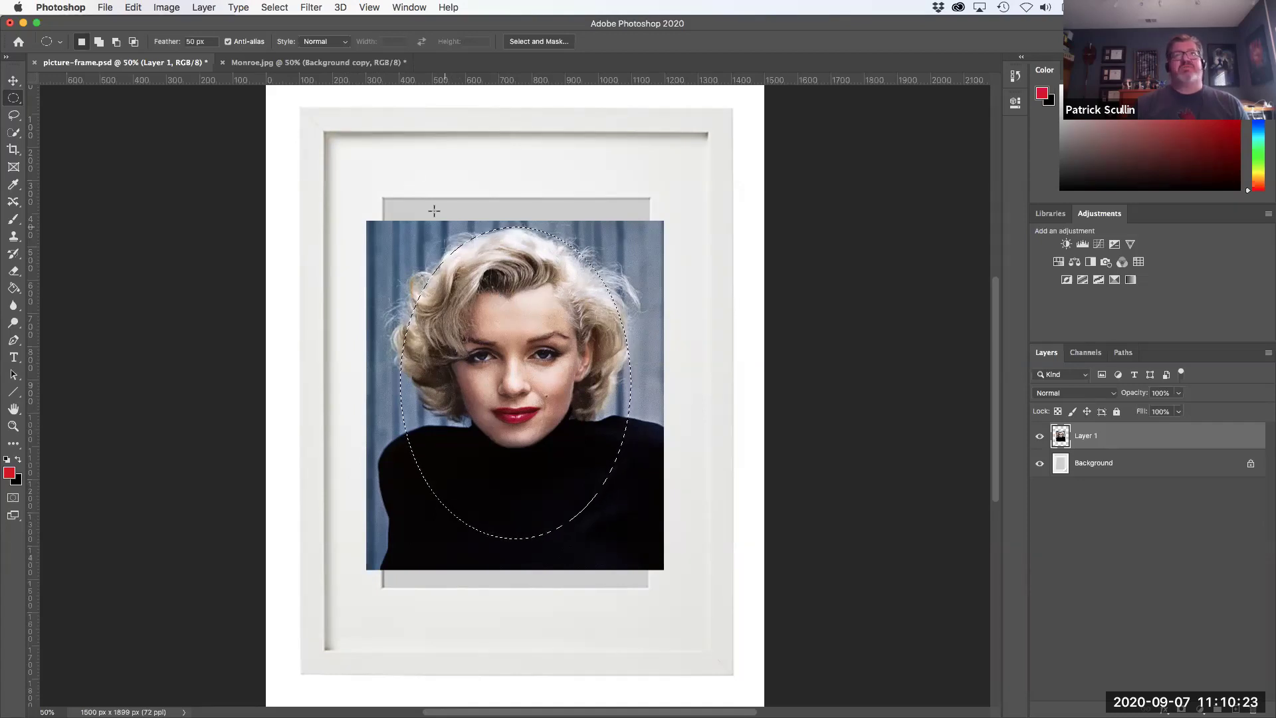
- Invert the selection and delete the portrait's surroundings outside the ellipse
click(282, 7)
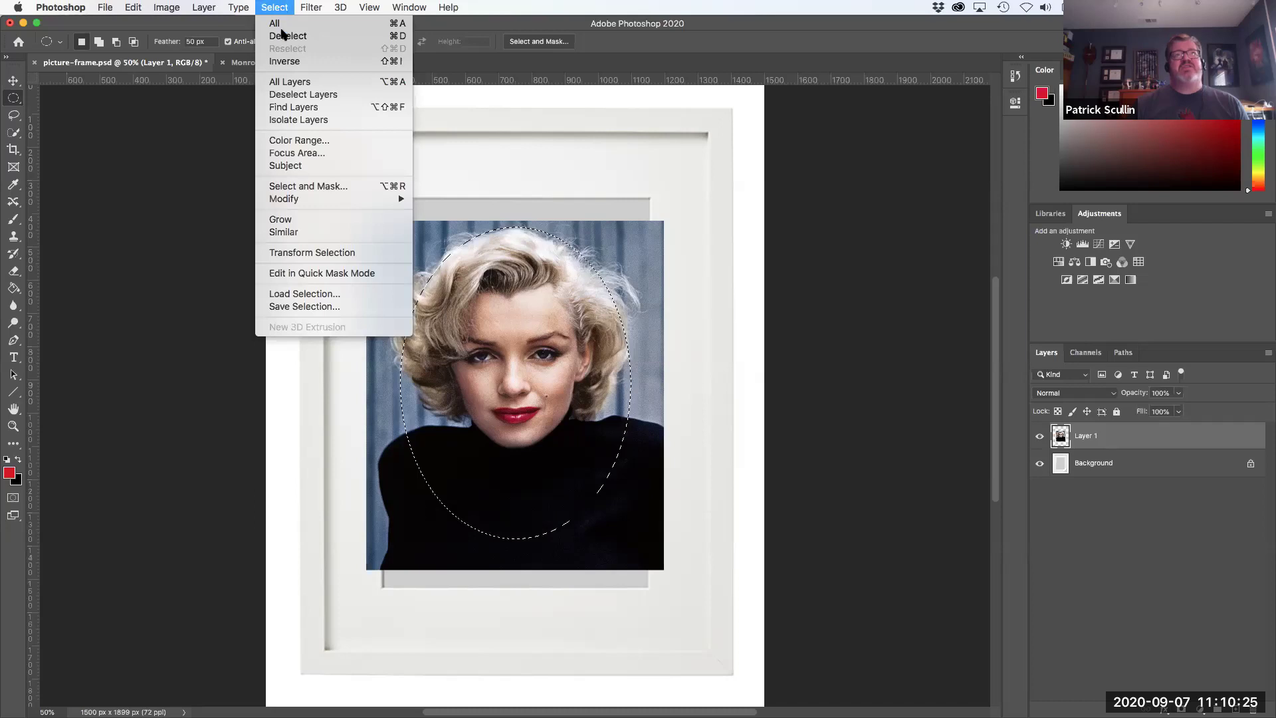
click(288, 61)
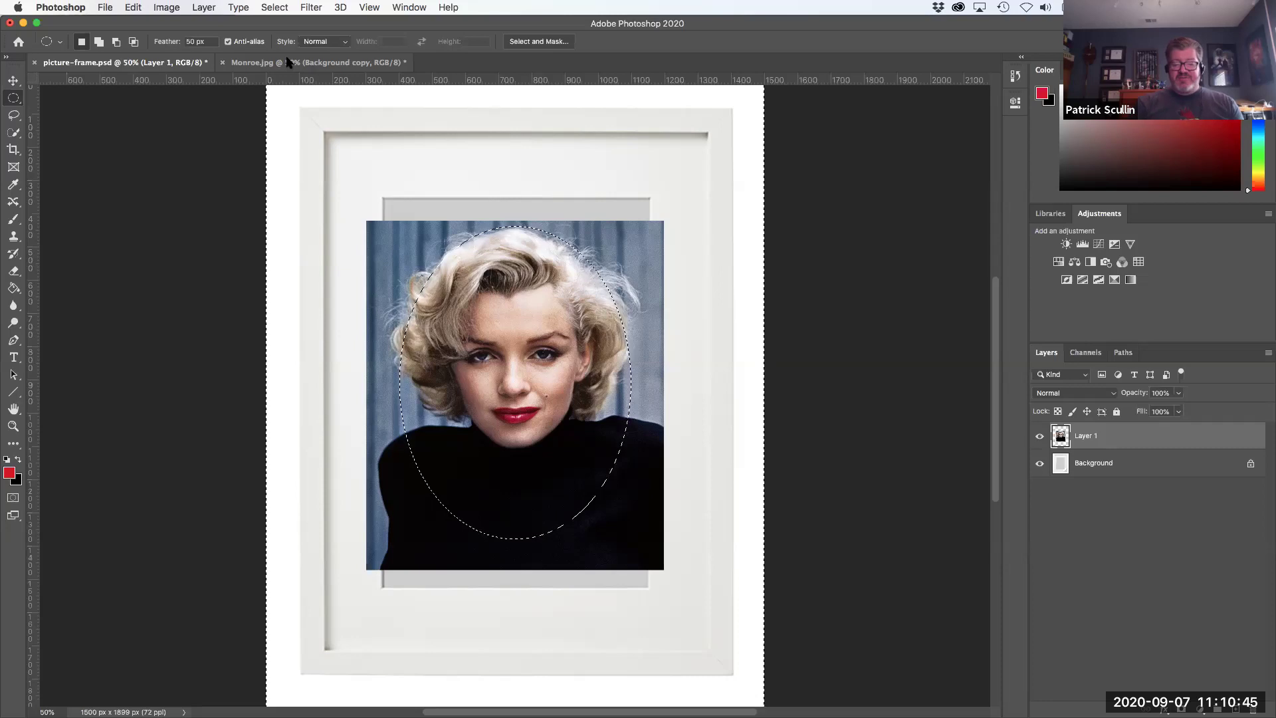
key(Delete)
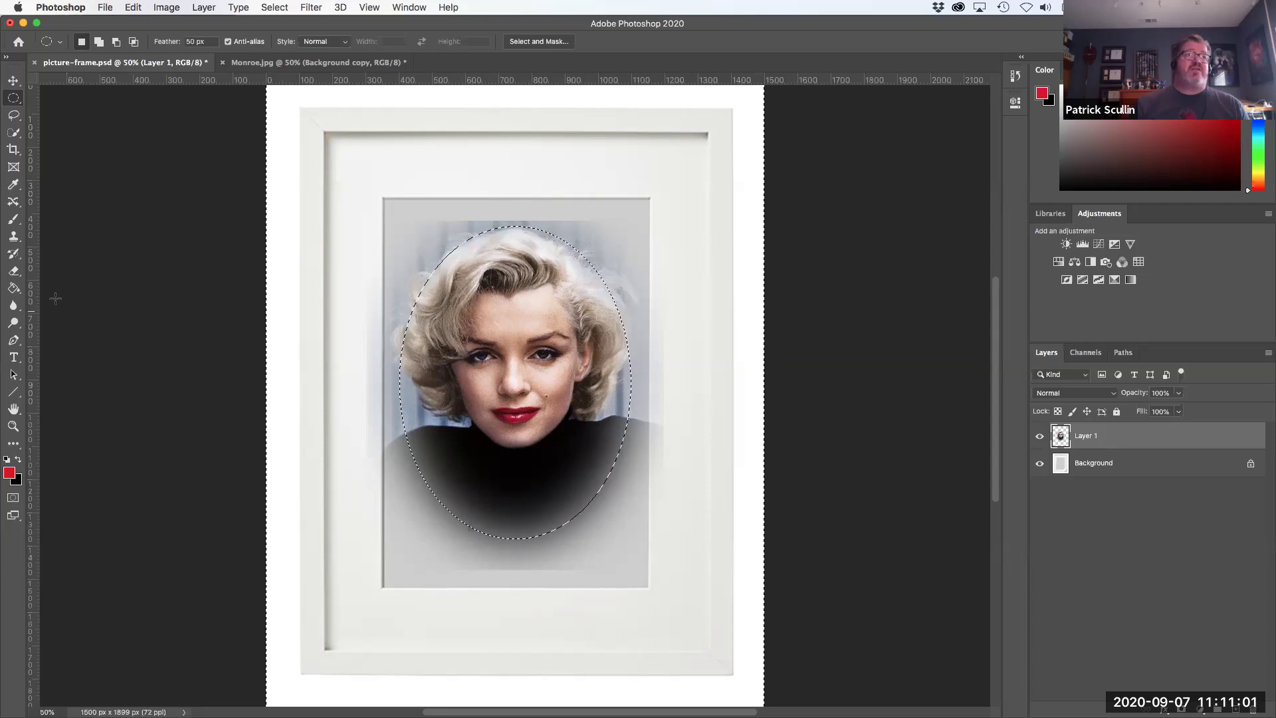
- Erase the portrait's remaining hard outer edges with a soft round 65 px Eraser at 0% hardness, and deselect
drag(13, 270, 79, 272)
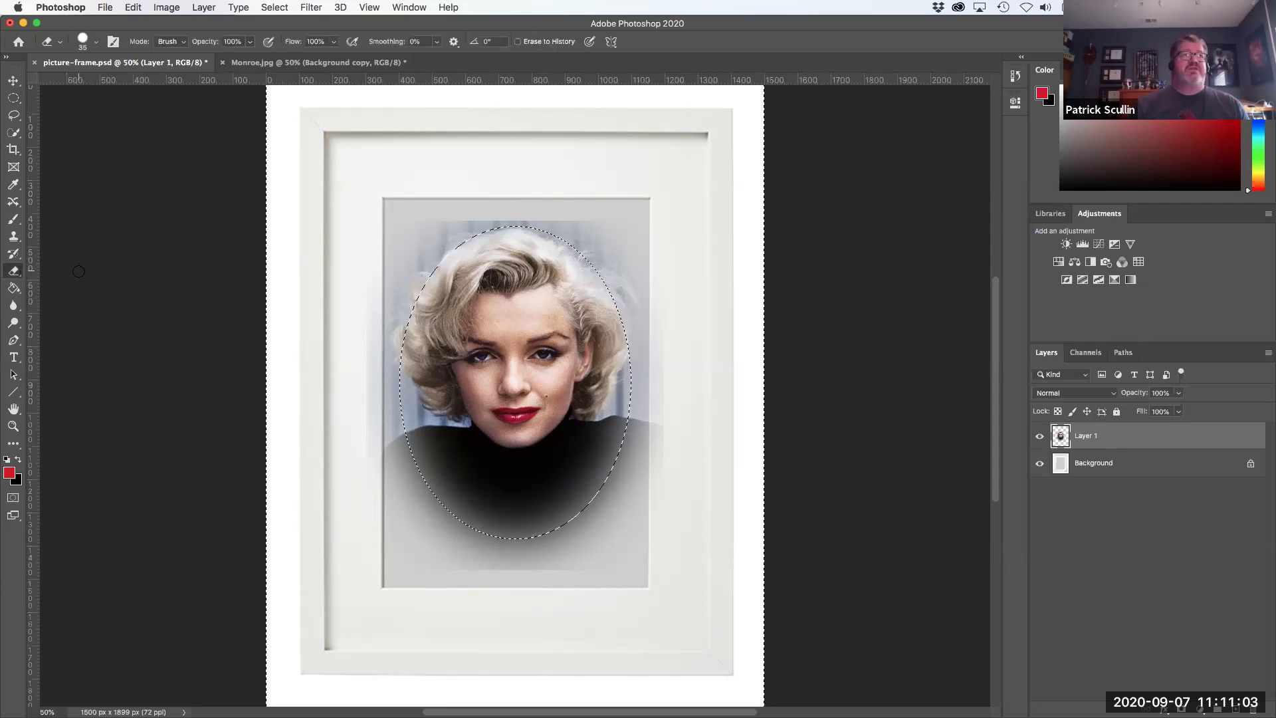
click(96, 42)
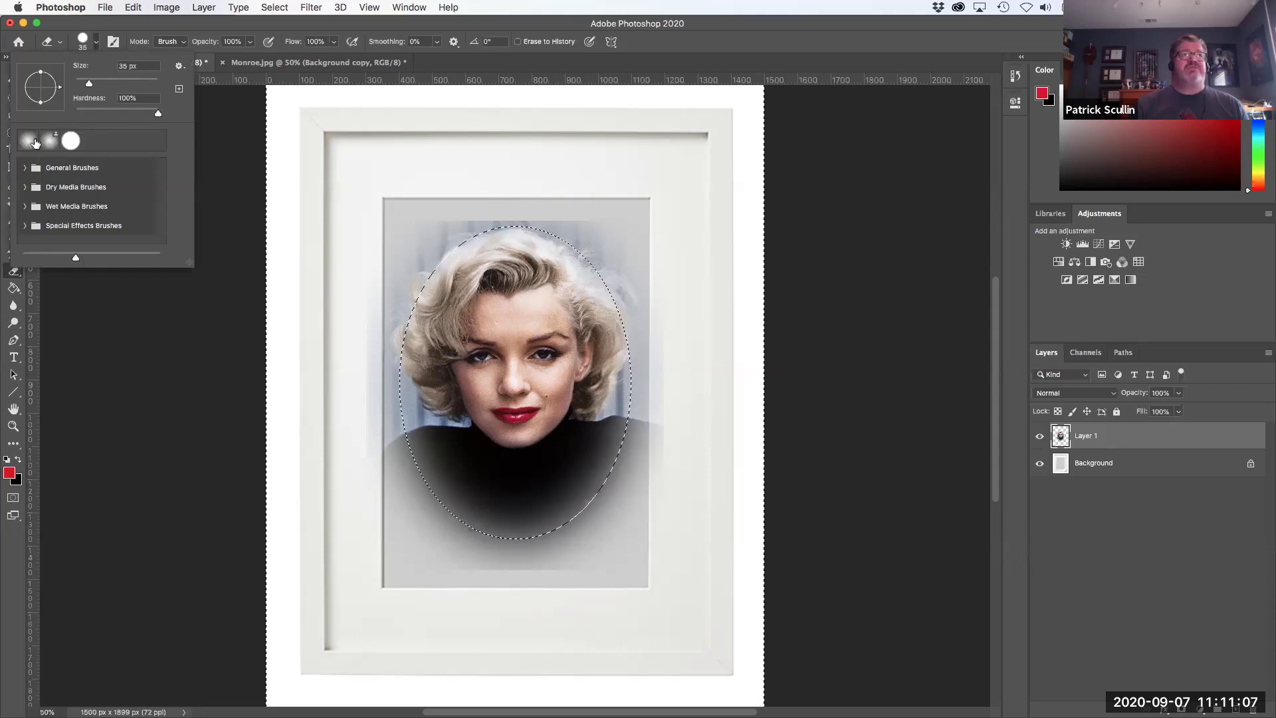
click(28, 141)
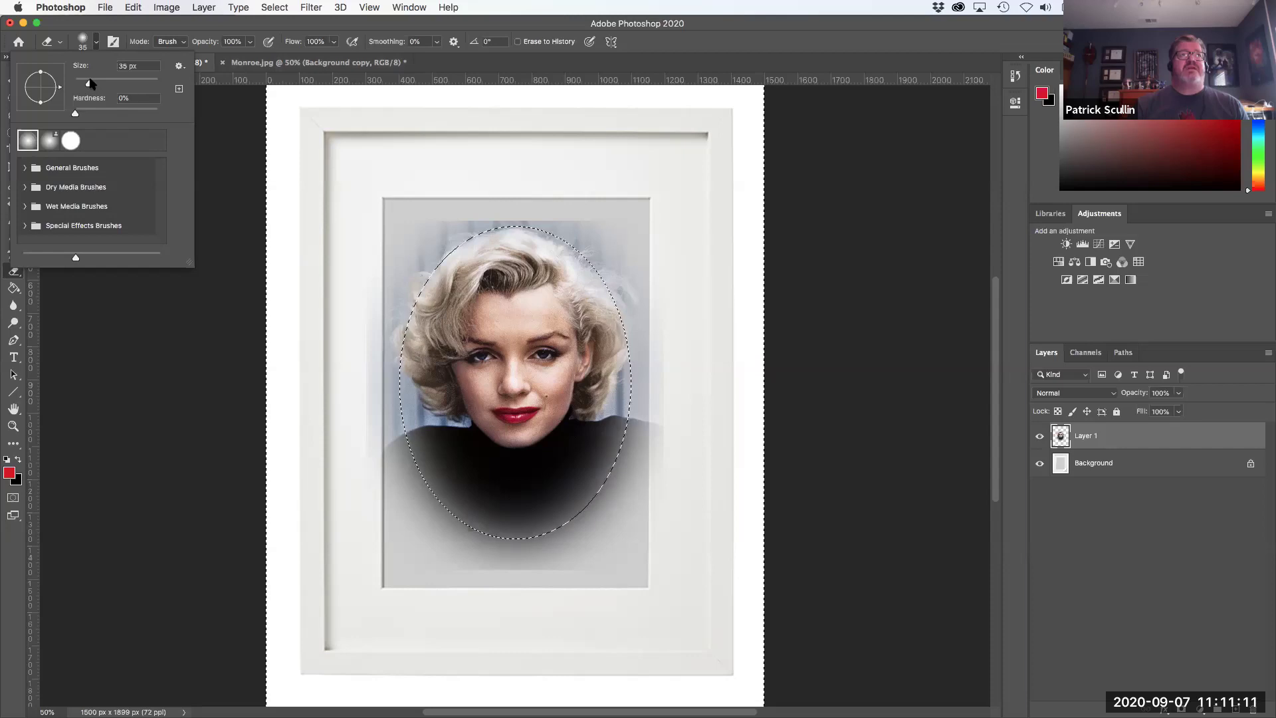
drag(90, 85, 103, 85)
click(350, 34)
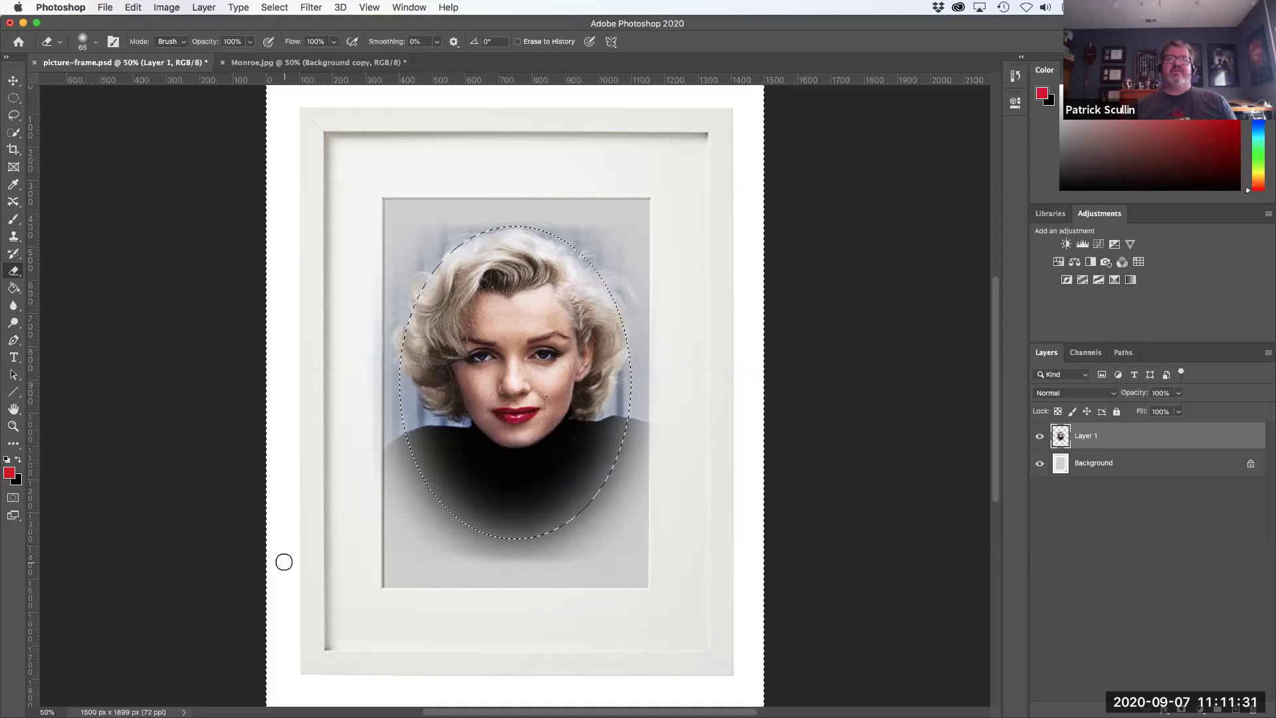
key(super+d)
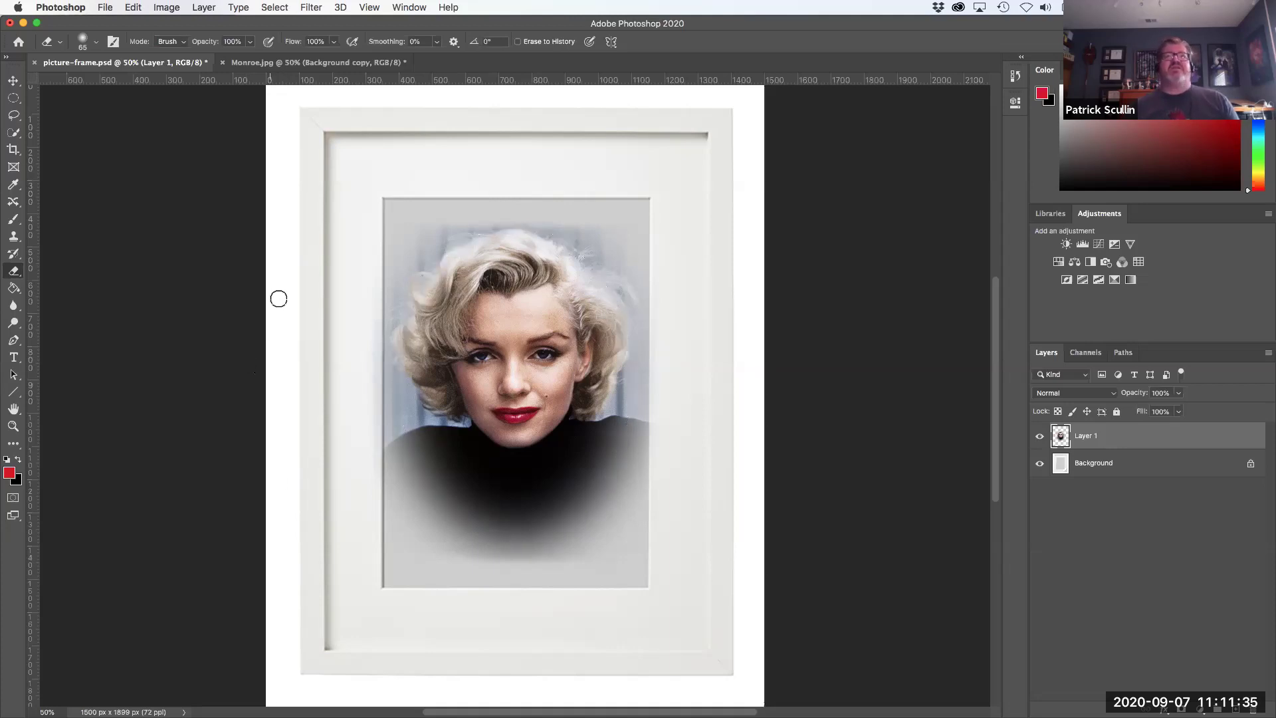
- Scale the vignetted portrait proportionally to 89.05%, position it within the grey opening, and apply the transform
click(132, 8)
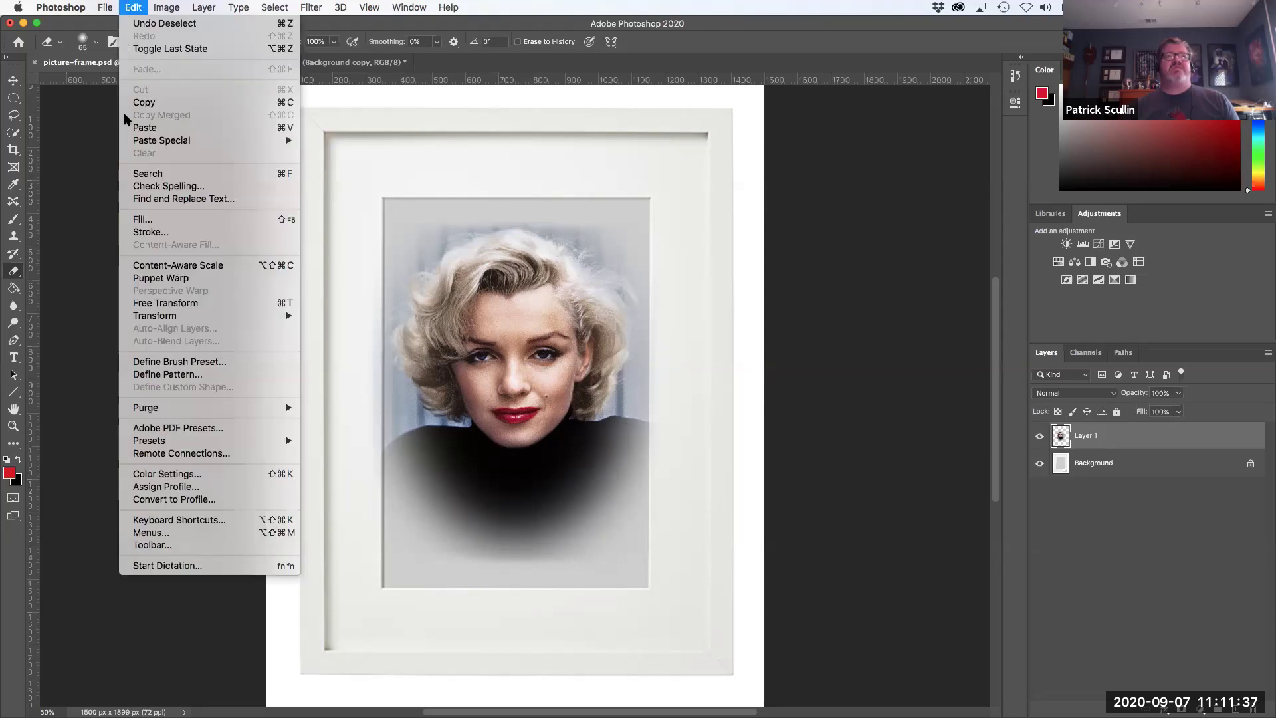
mouse_move(171, 317)
click(347, 336)
drag(367, 222, 383, 240)
drag(664, 240, 648, 259)
drag(551, 318, 551, 310)
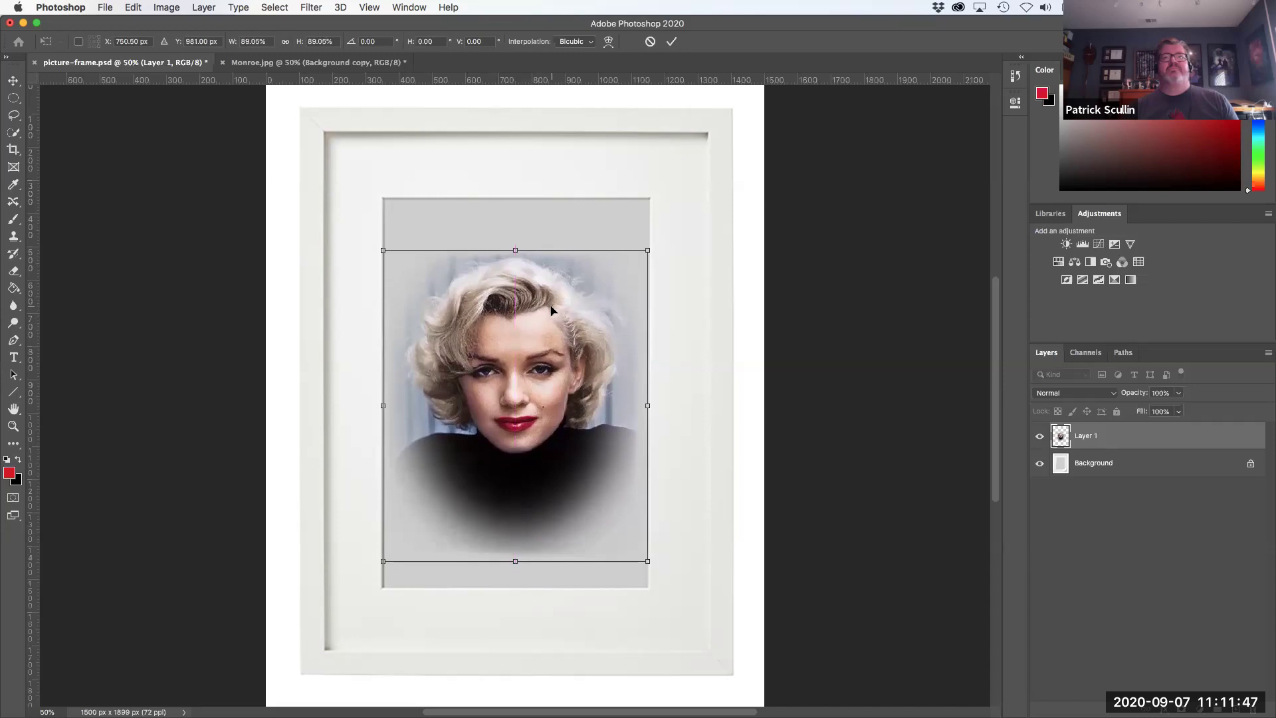
key(Return)
key(e)
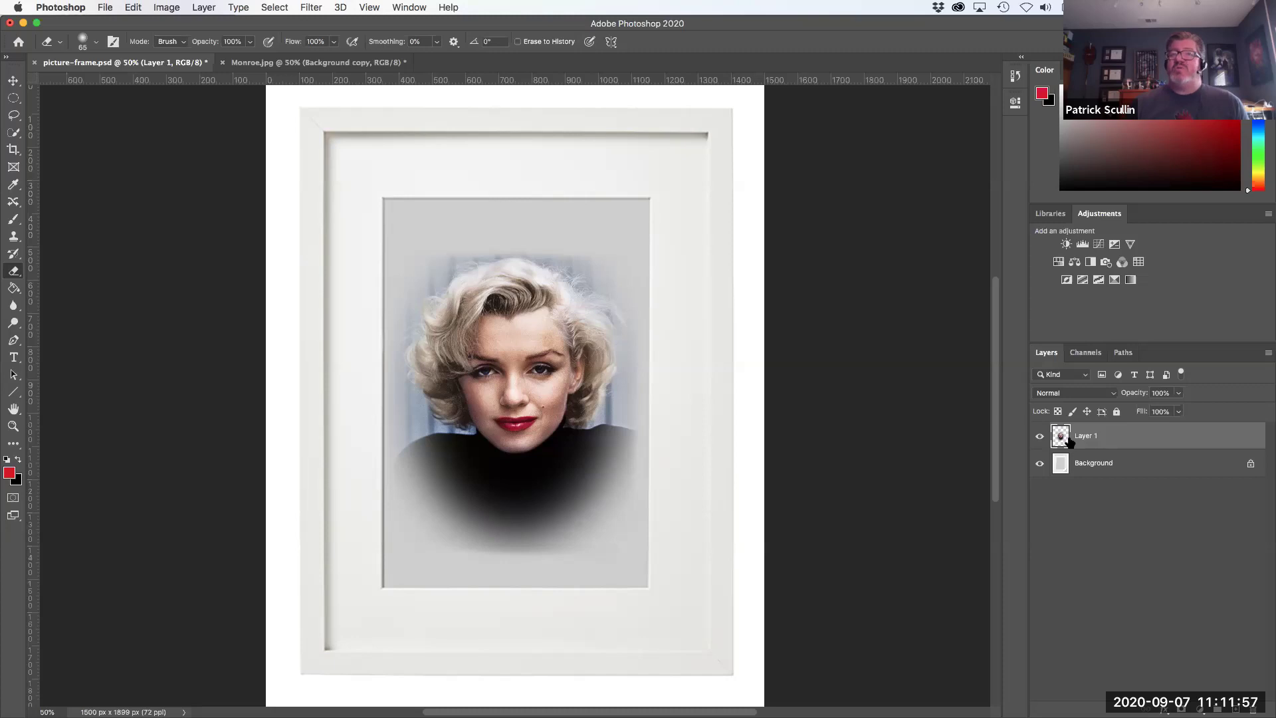
- Apply a Hue/Saturation adjustment to the portrait layer with Hue -27, Saturation -46 and Lightness +32
click(154, 7)
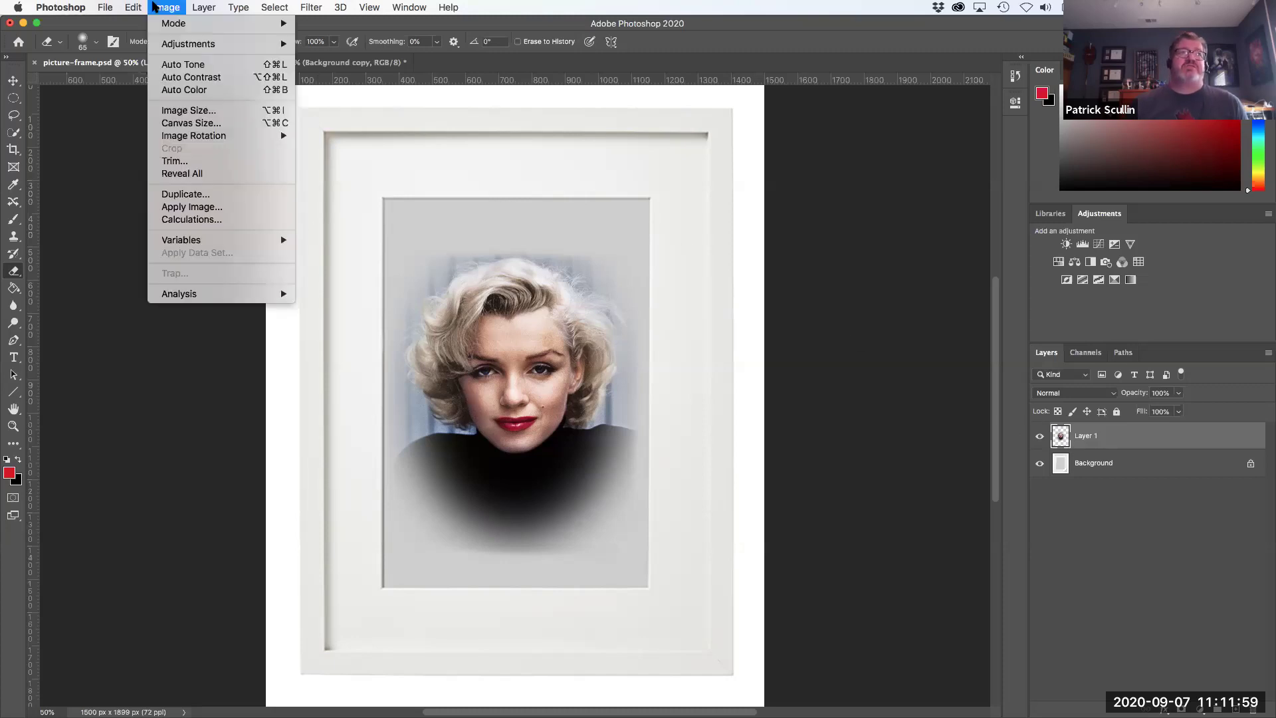
mouse_move(186, 43)
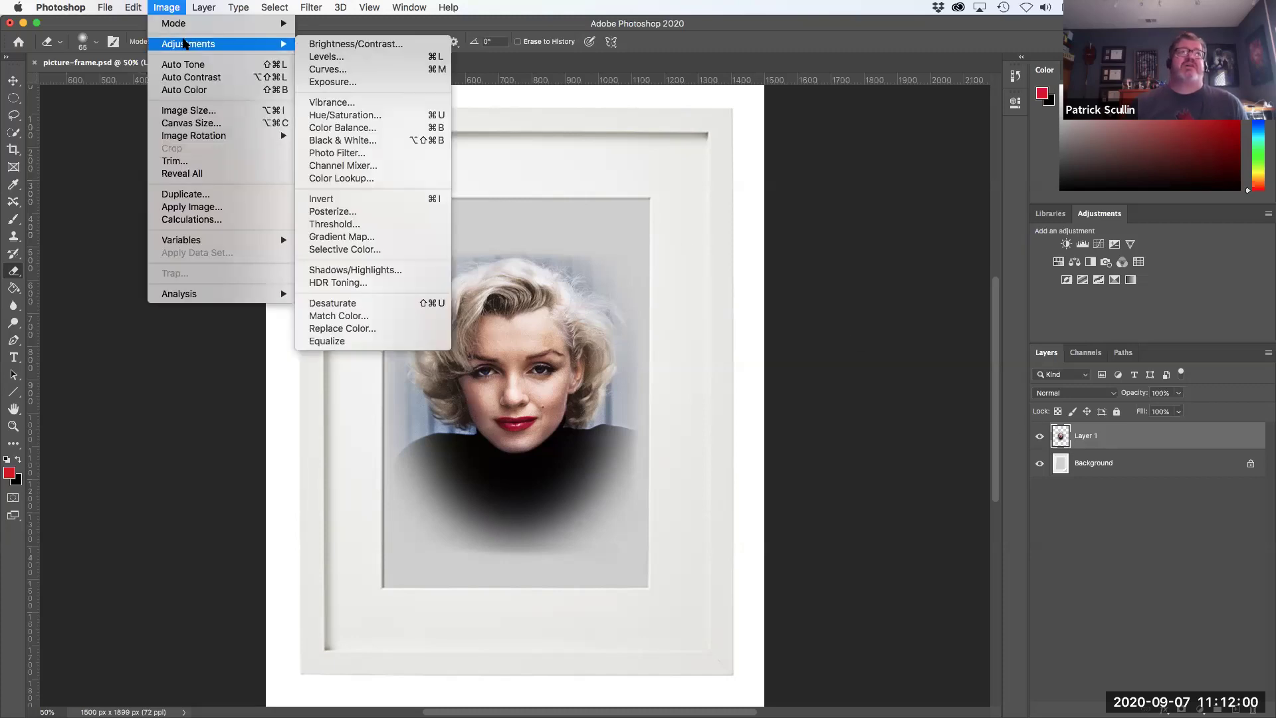
click(351, 117)
drag(981, 298, 1004, 363)
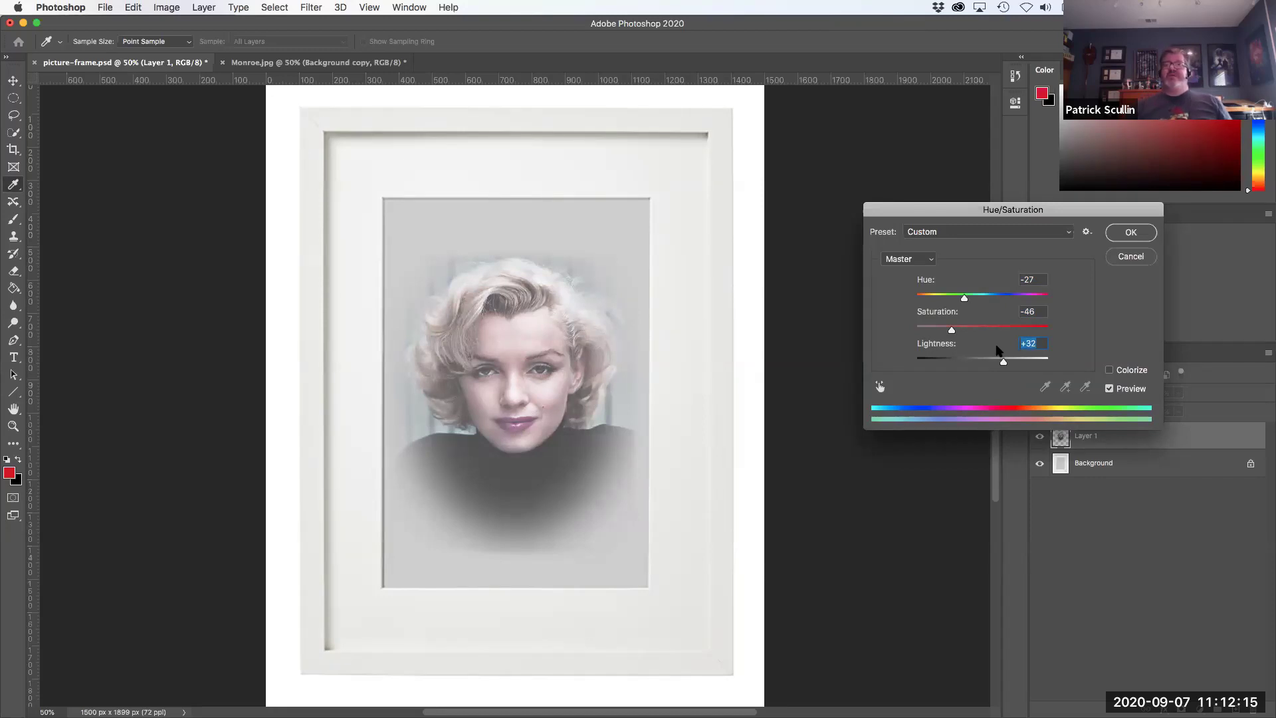
click(1123, 230)
key(e)
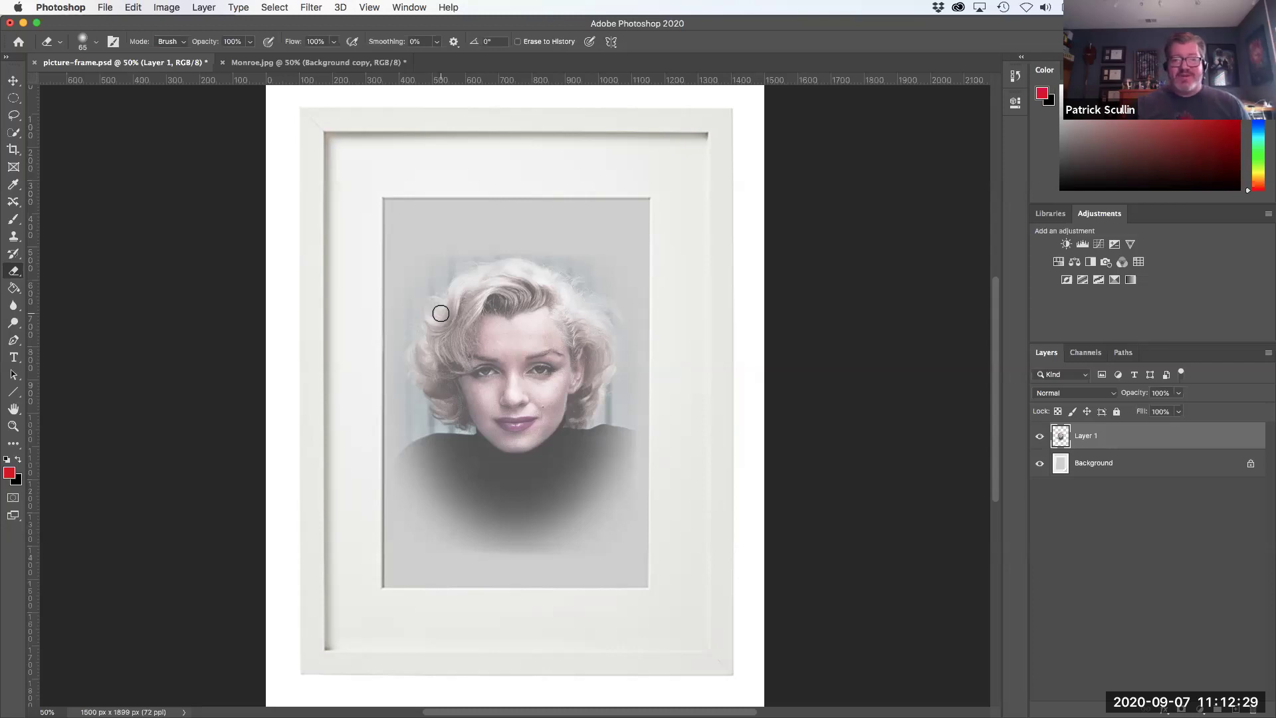
mouse_move(3, 513)
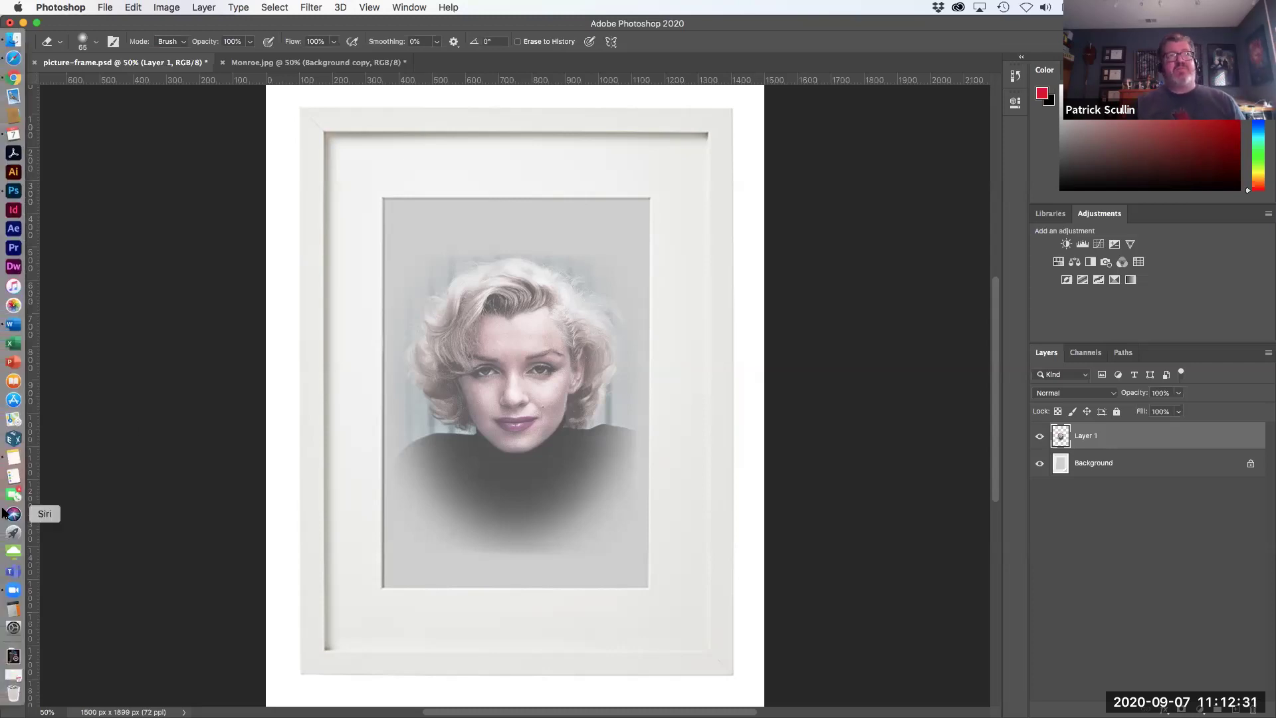